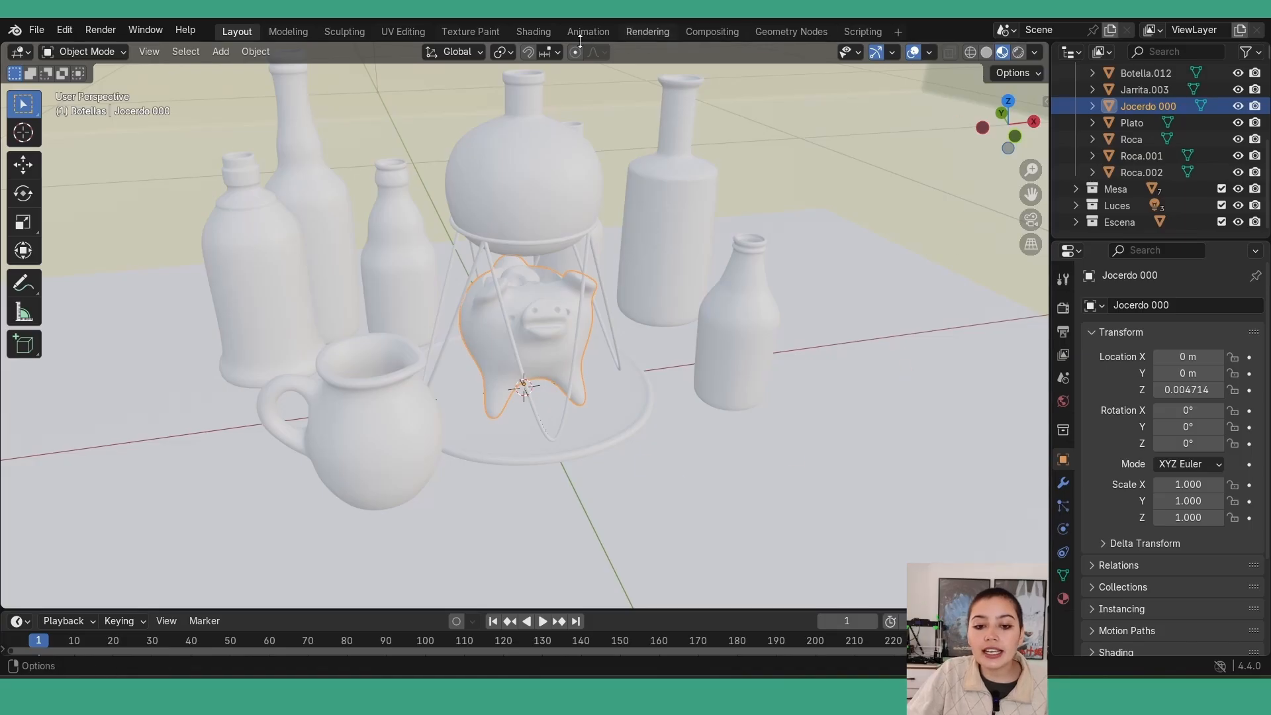
Switch to the Shading workspace, display the viewport in Material Preview and frame the pig model
left_click(532, 33)
mouse_move(846, 281)
middle_mouse_down()
mouse_move(744, 265)
mouse_move(303, 260)
mouse_move(281, 230)
middle_mouse_up()
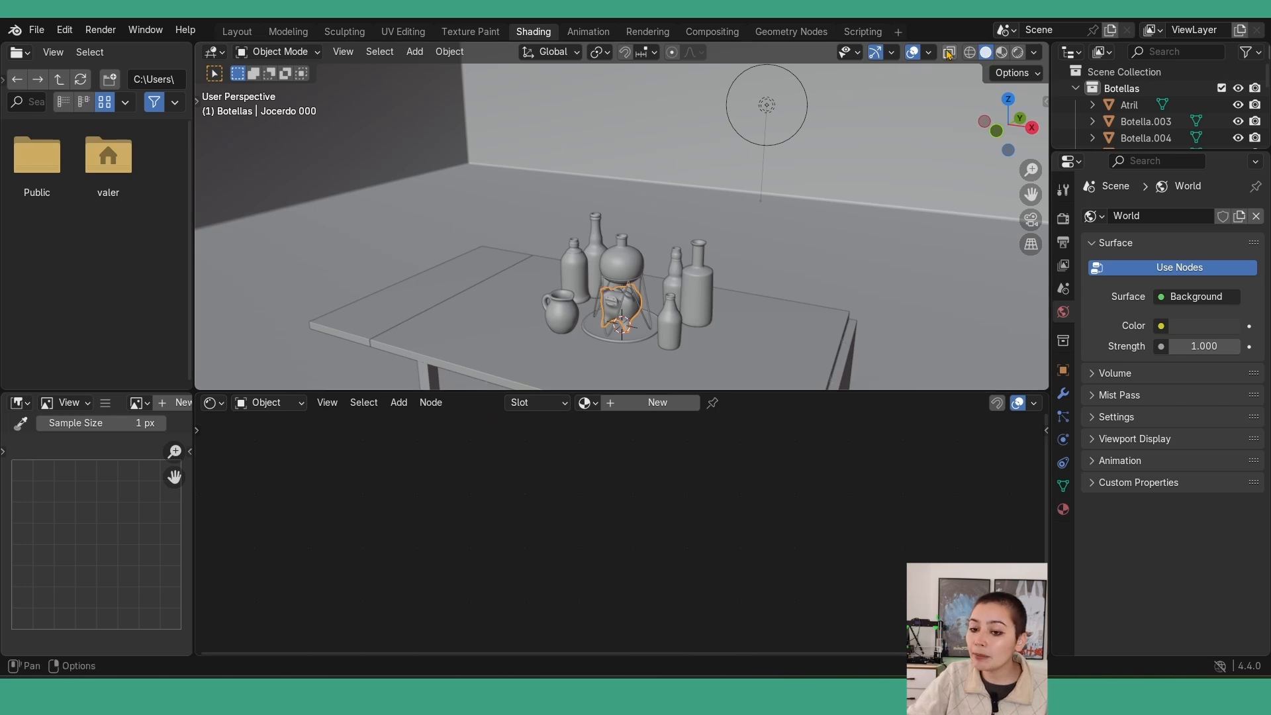
left_click(1001, 53)
mouse_move(800, 269)
middle_mouse_down()
mouse_move(840, 318)
mouse_move(823, 199)
mouse_move(827, 225)
mouse_move(717, 323)
mouse_move(634, 289)
mouse_move(724, 232)
mouse_move(888, 261)
middle_mouse_up()
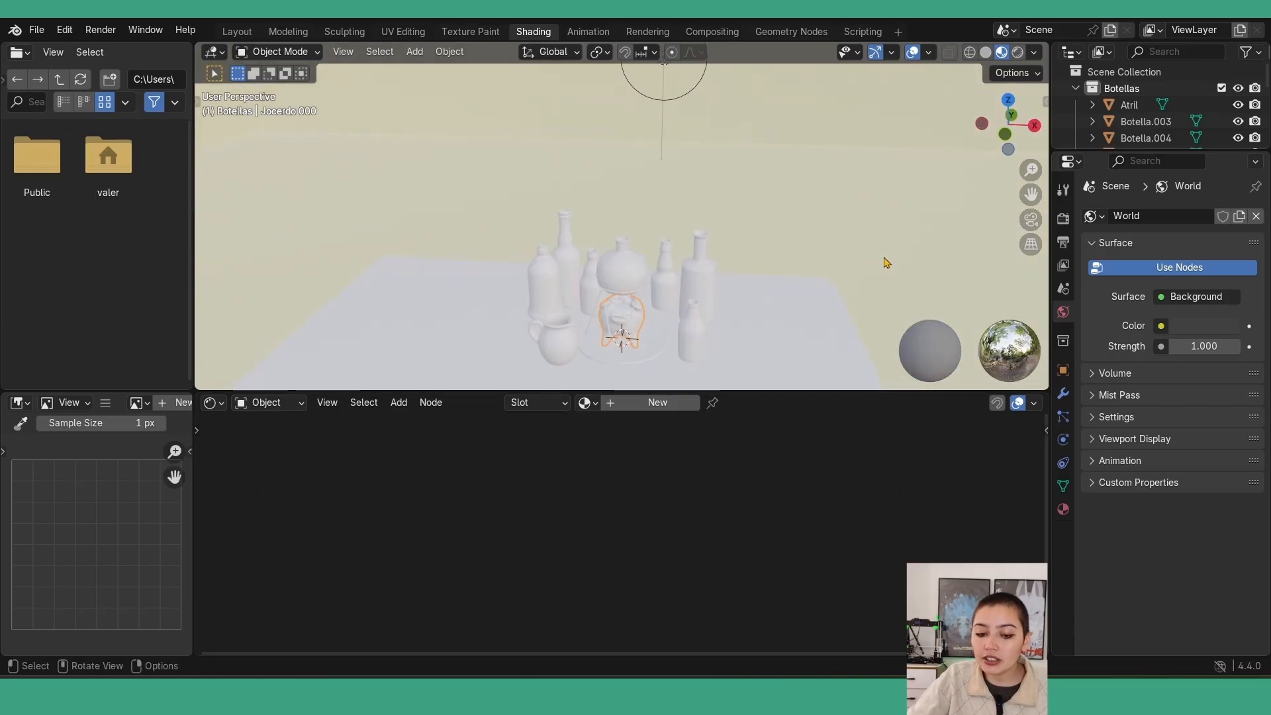
key("KP_Decimal")
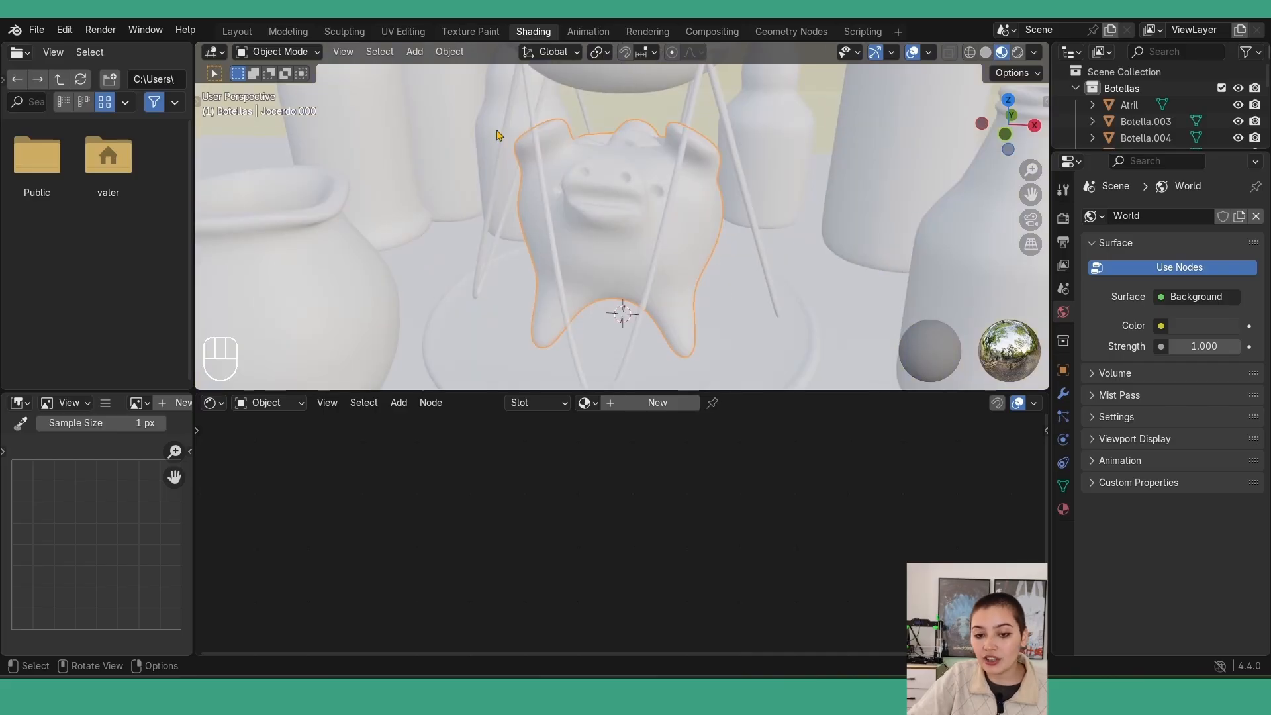
mouse_move(739, 234)
middle_mouse_down()
mouse_move(797, 227)
mouse_move(787, 323)
mouse_move(513, 250)
mouse_move(732, 243)
middle_mouse_up()
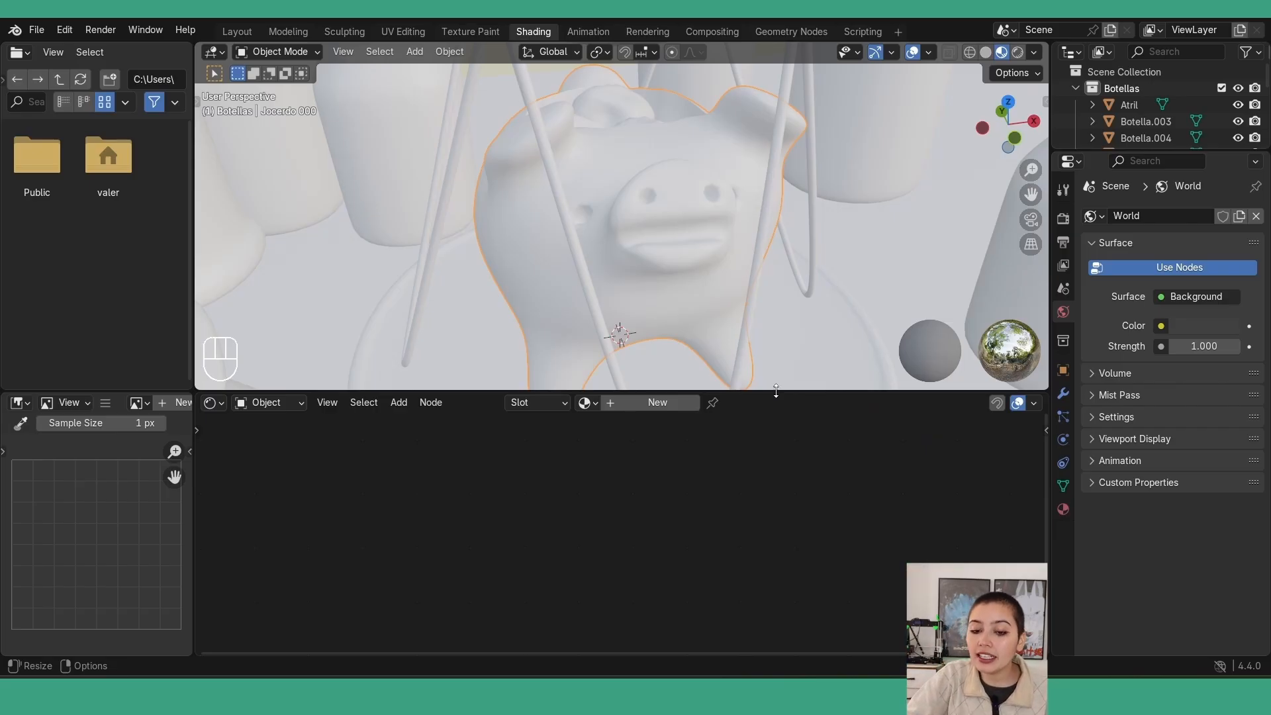
Enlarge the node editor area and create a new material for the pig
left_click_drag(776, 391, 787, 254)
middle_click_drag(779, 160, 657, 160)
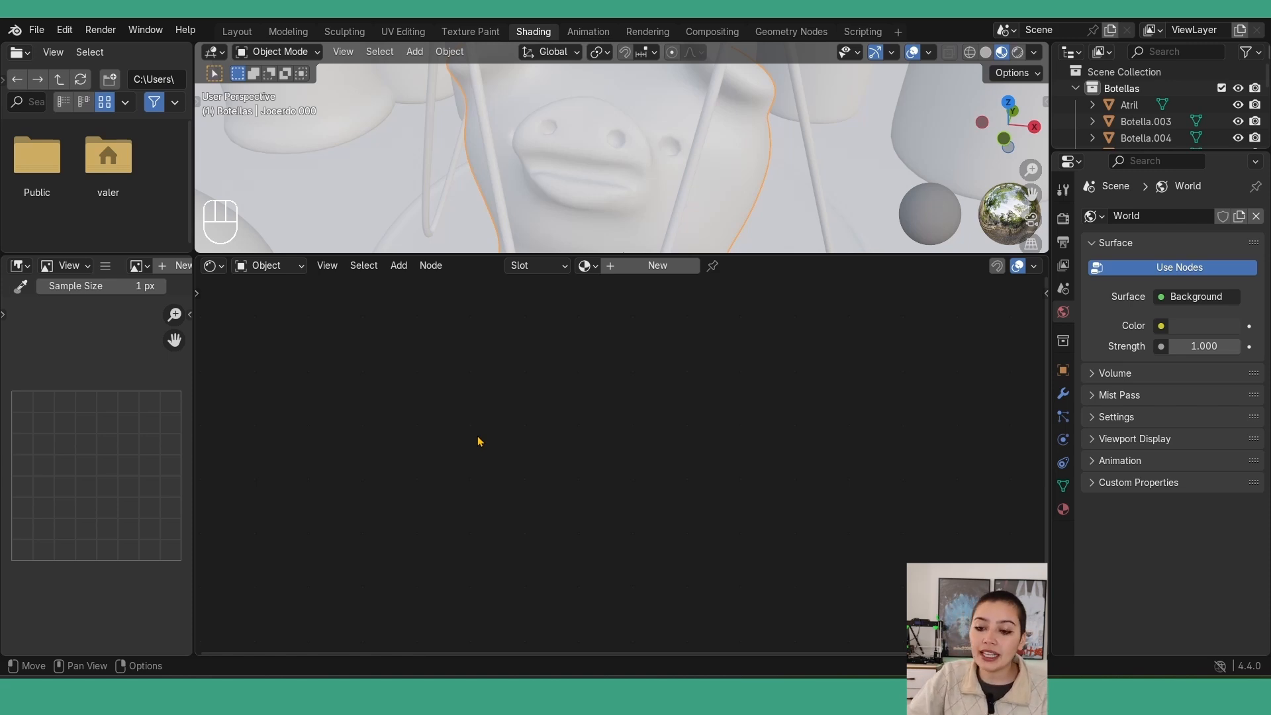
left_click(665, 265)
scroll(698, 382, "up", 3)
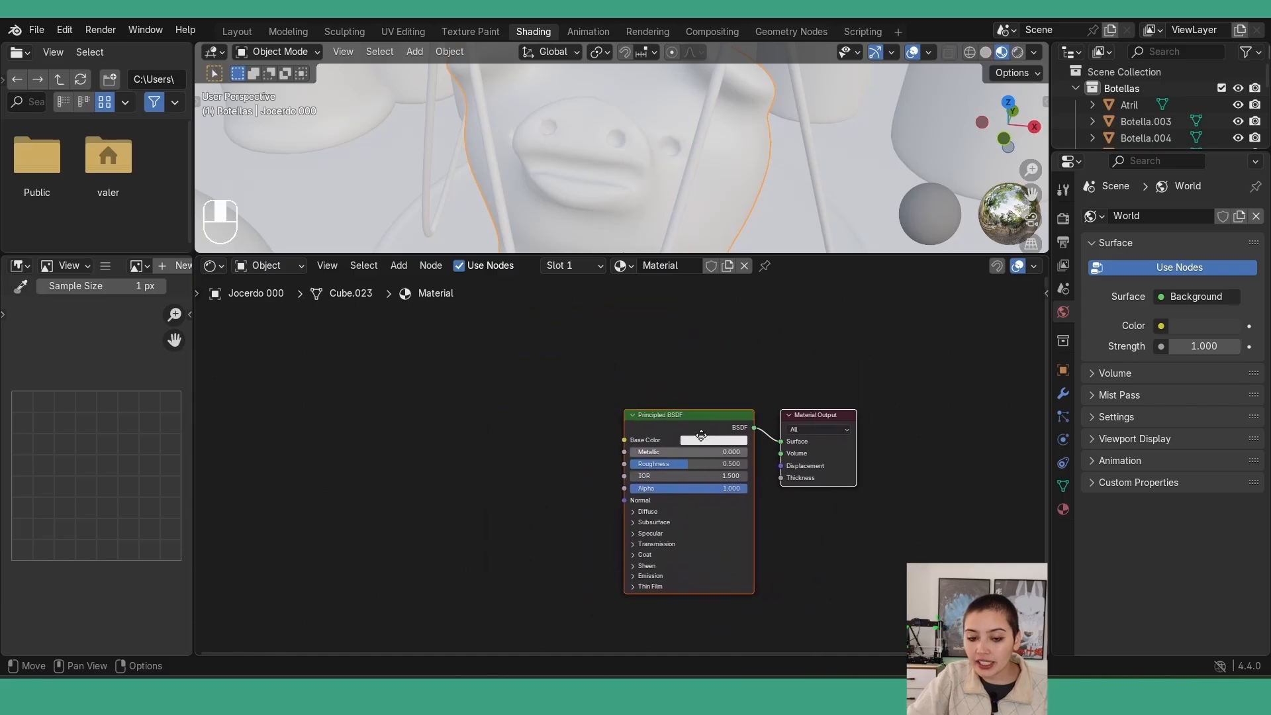
middle_click_drag(683, 400, 676, 435)
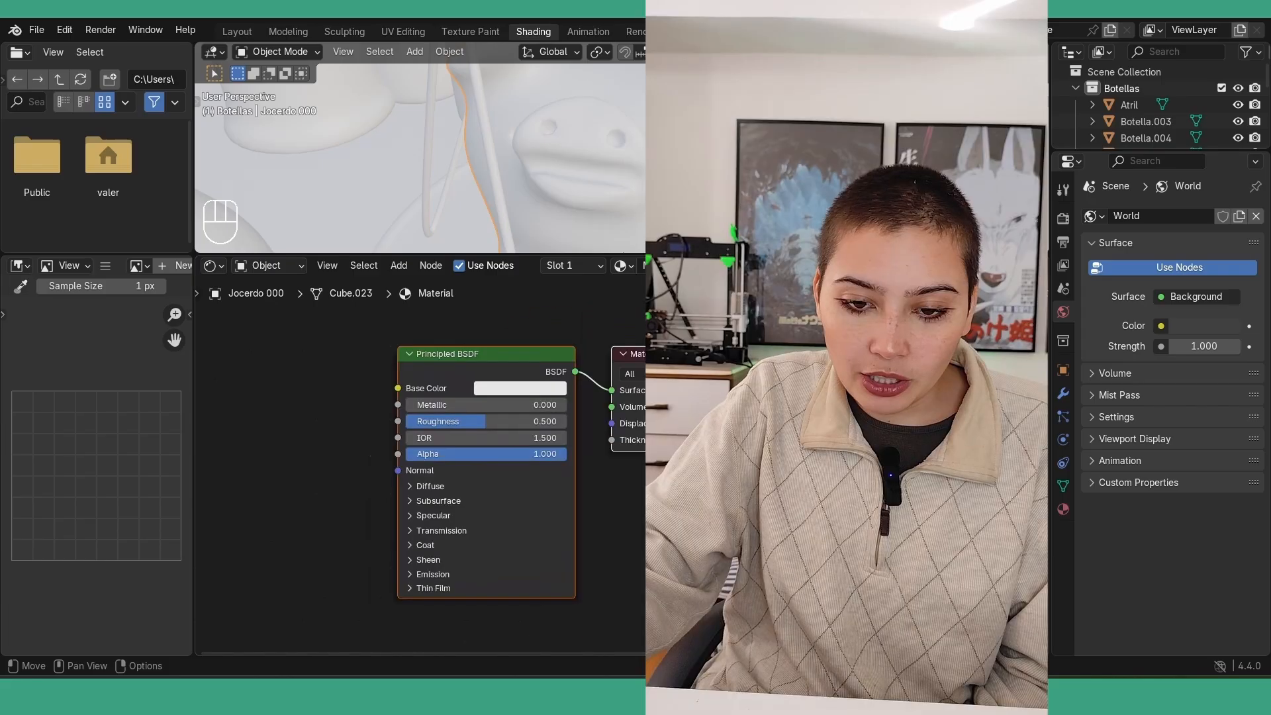
Move the Material Output node away from the Principled BSDF to make room between them
scroll(676, 435, "down", 2)
left_click_drag(586, 395, 843, 401)
middle_click_drag(843, 401, 788, 397)
scroll(652, 434, "up", 1)
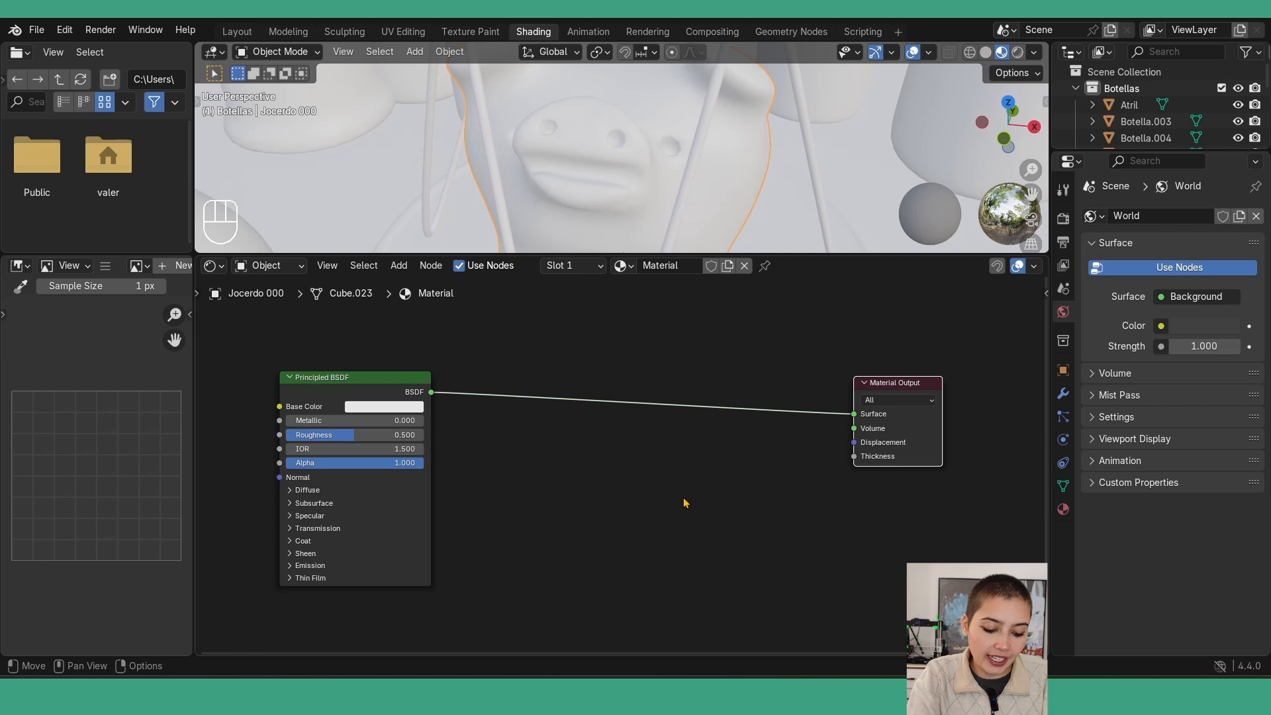
Insert a Shader to RGB node on the link between the Principled BSDF and the Material Output
key("shift+a")
left_click(656, 474)
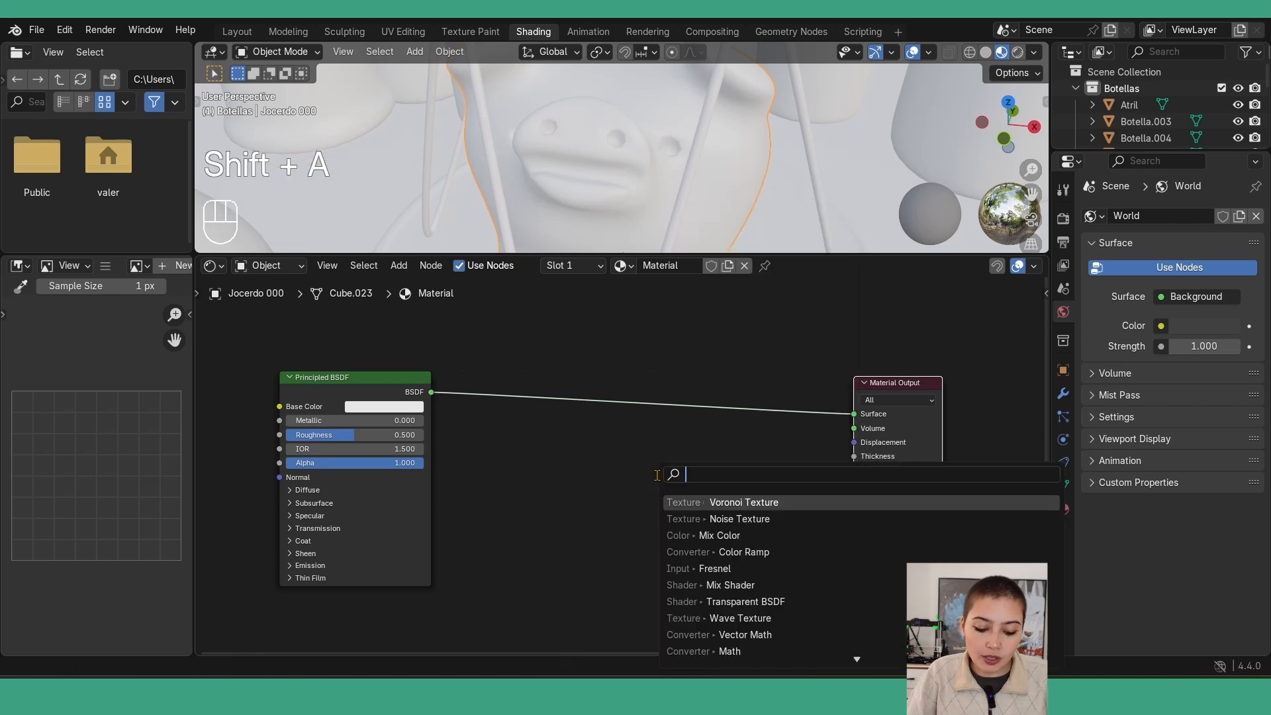
type("shadet")
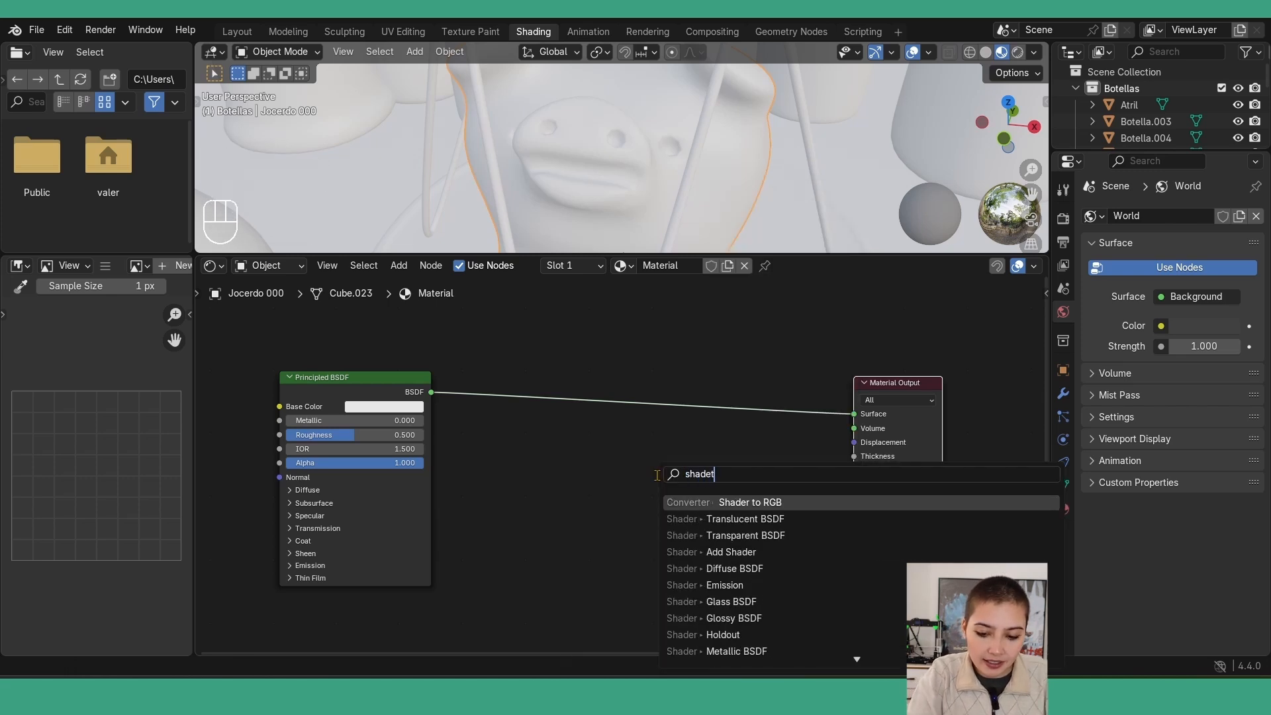
key("BackSpace")
type("to")
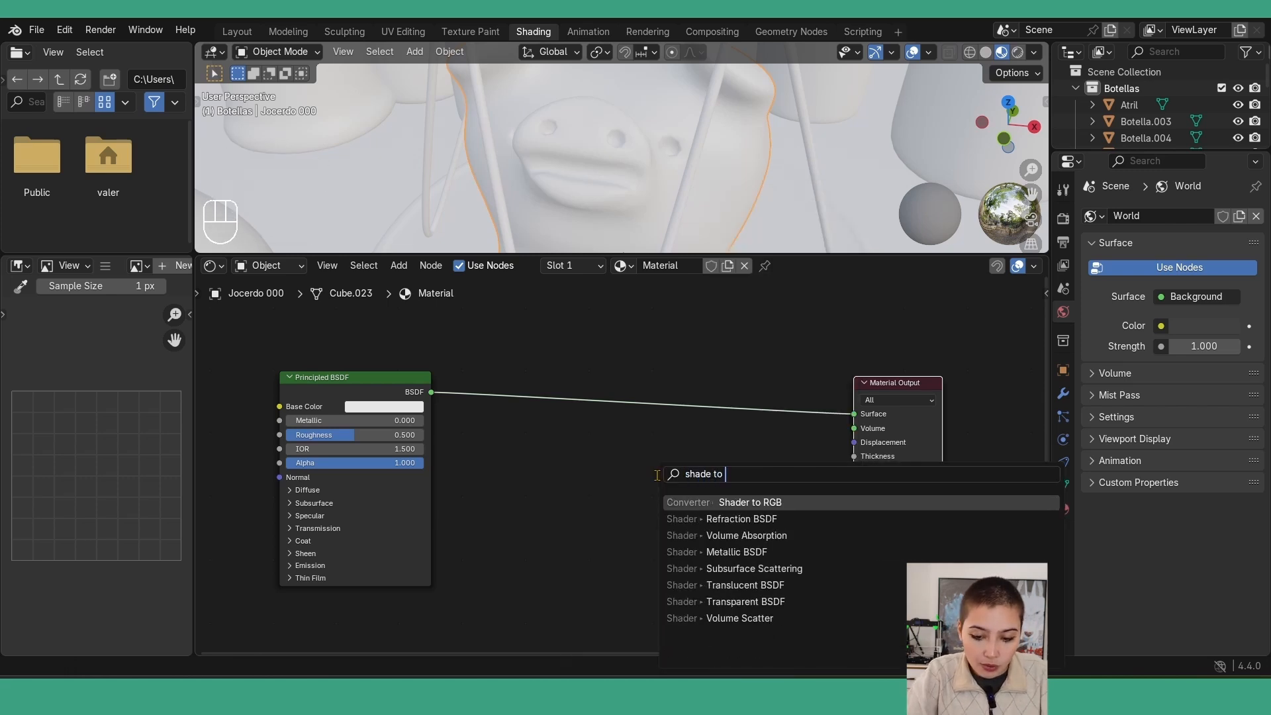
left_click(780, 505)
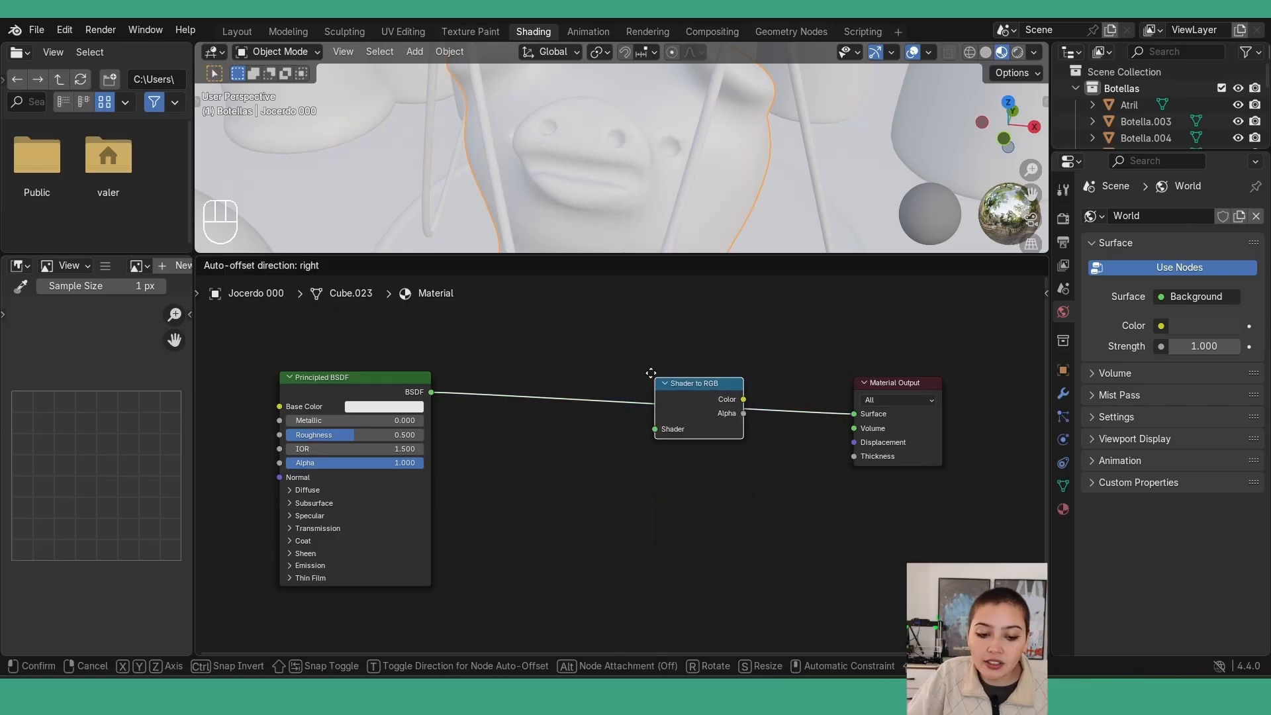
left_click(471, 373)
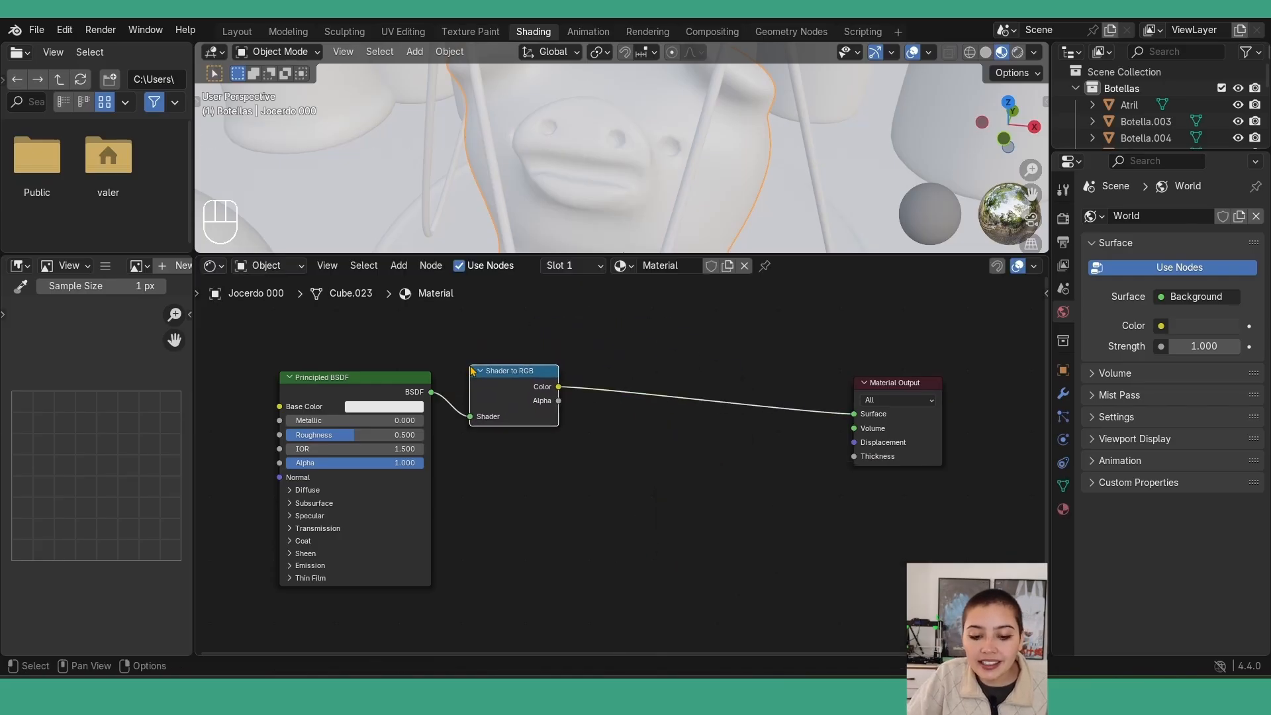
left_click_drag(508, 391, 506, 399)
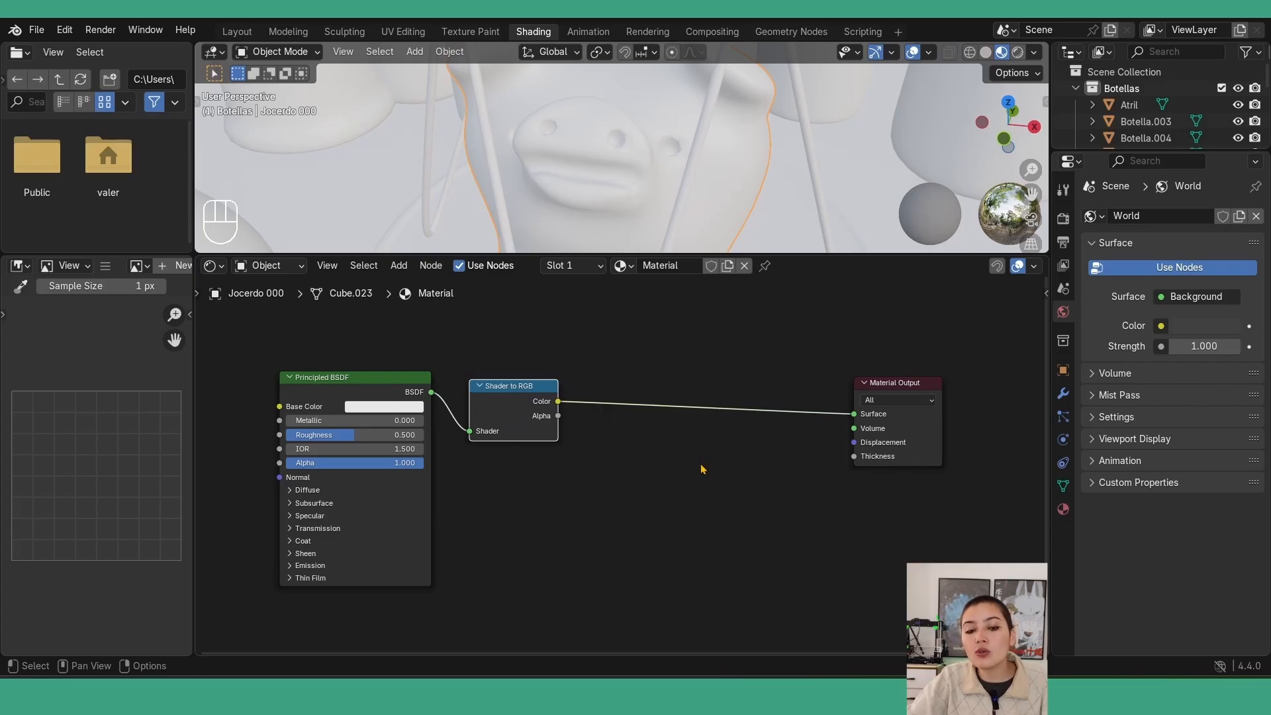
Insert a Color Ramp node on the link between Shader to RGB and the Material Output
key("shift")
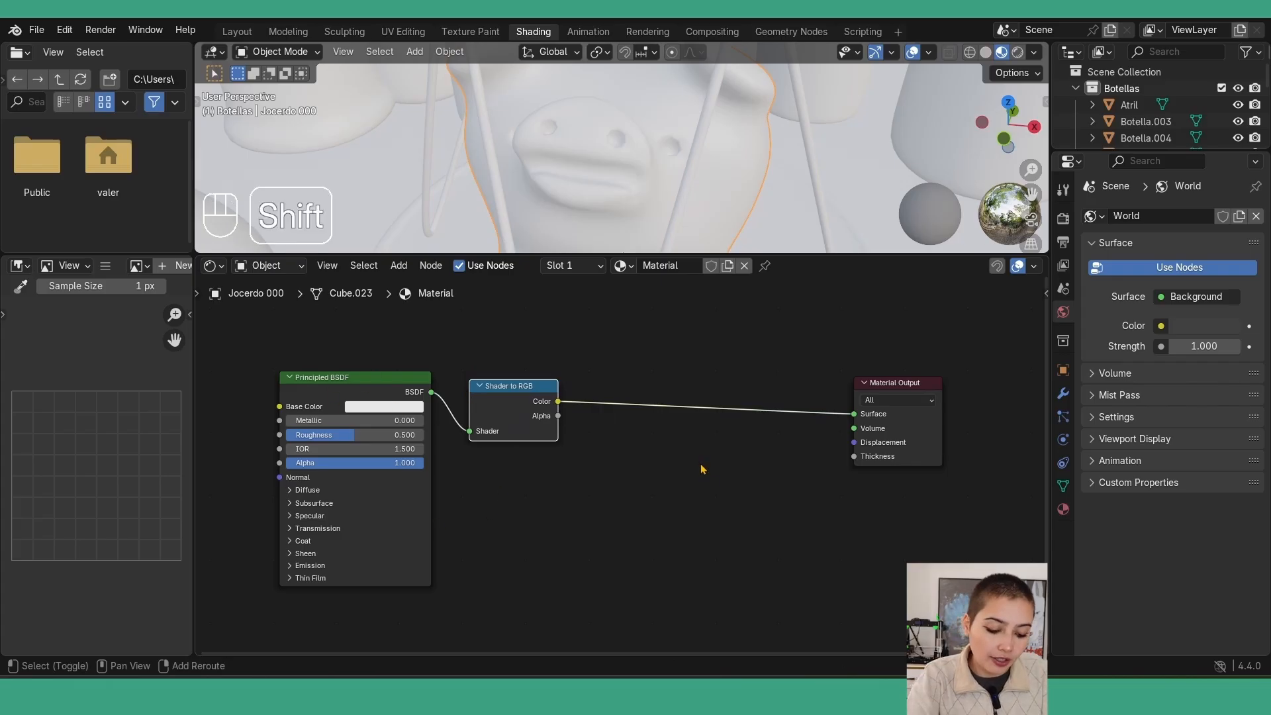
key("shift+a")
left_click(703, 463)
type("color")
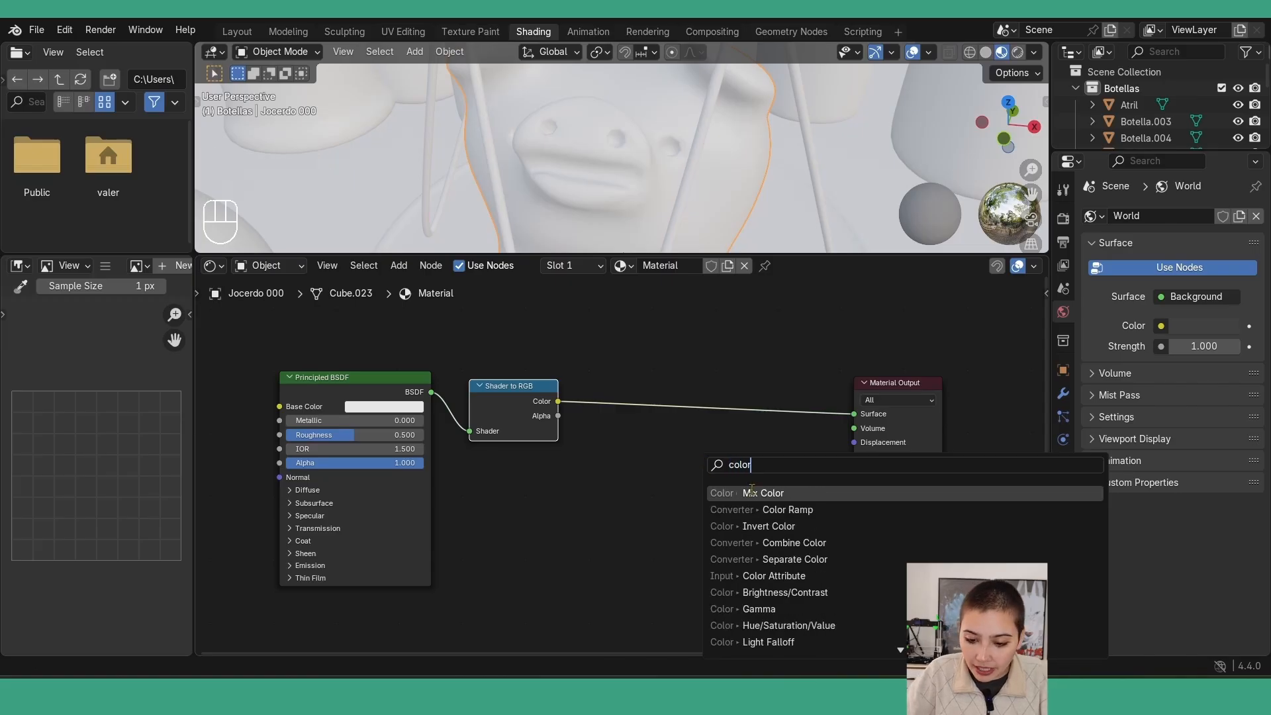
key("Down")
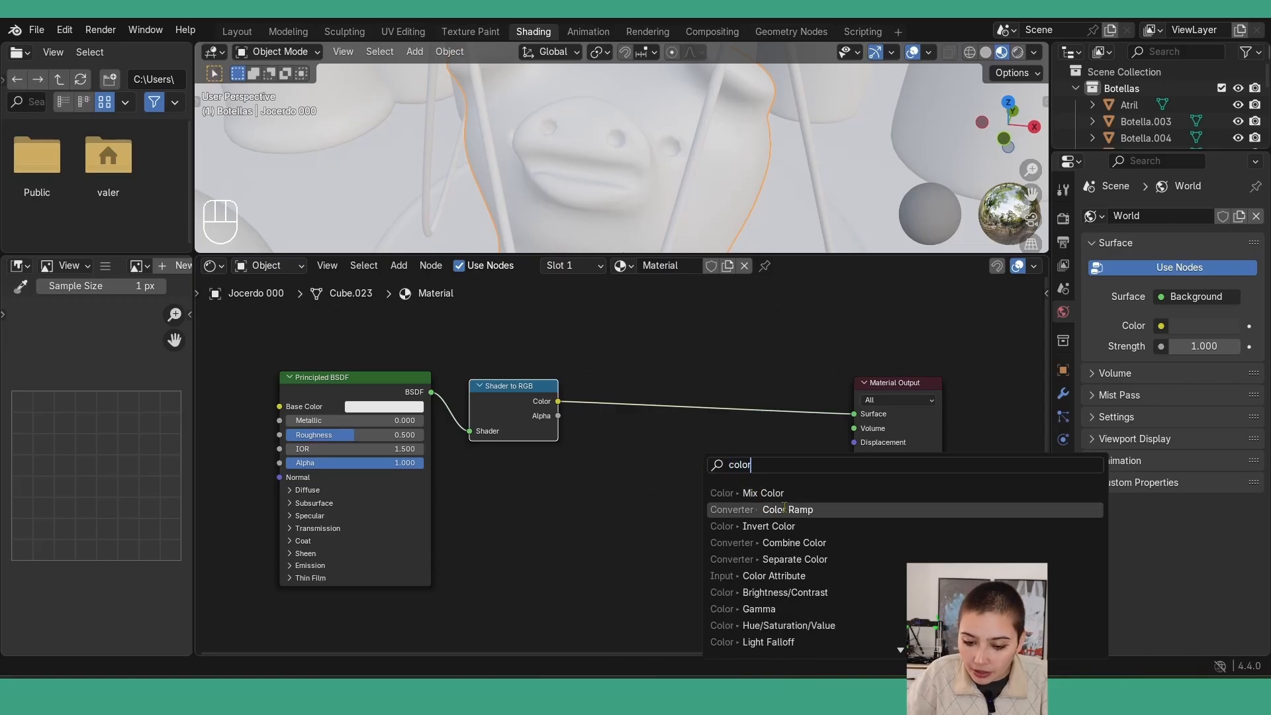
key("Return")
left_click(685, 187)
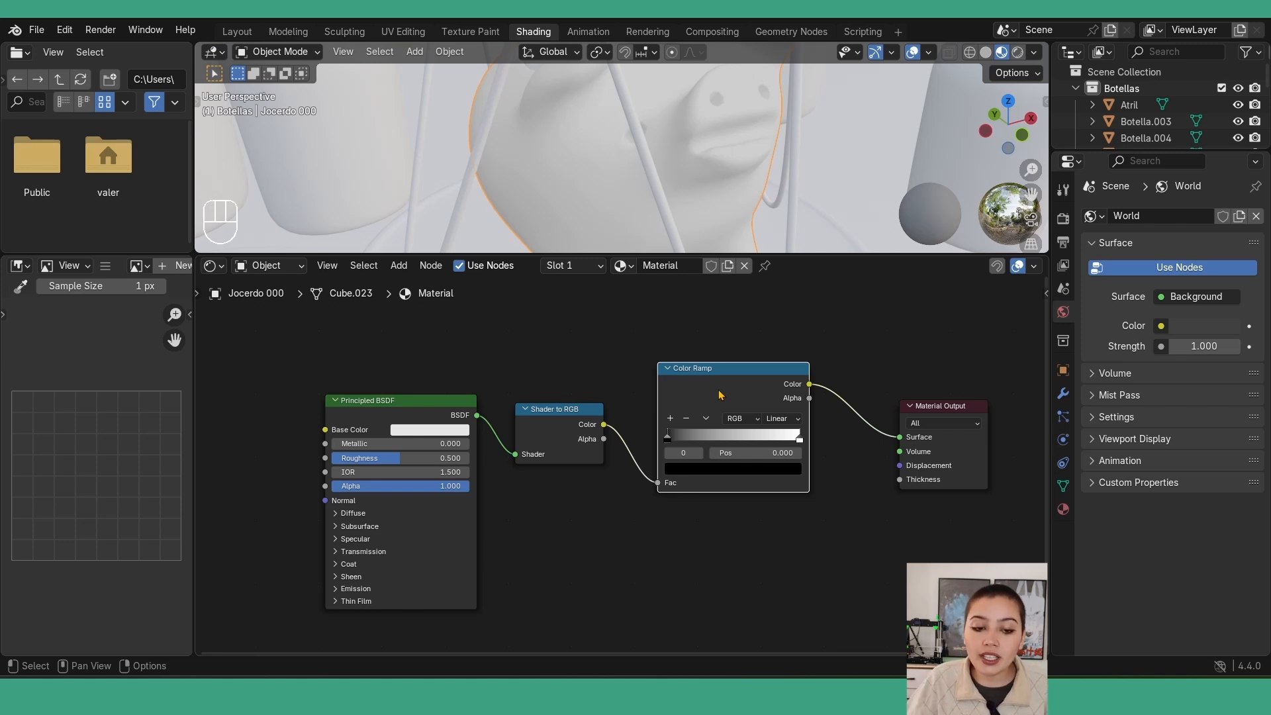
Move the Color Ramp's black stop to about position 0.589 and check the shading on the pig
scroll(749, 161, "down", 4)
scroll(750, 161, "up", 5)
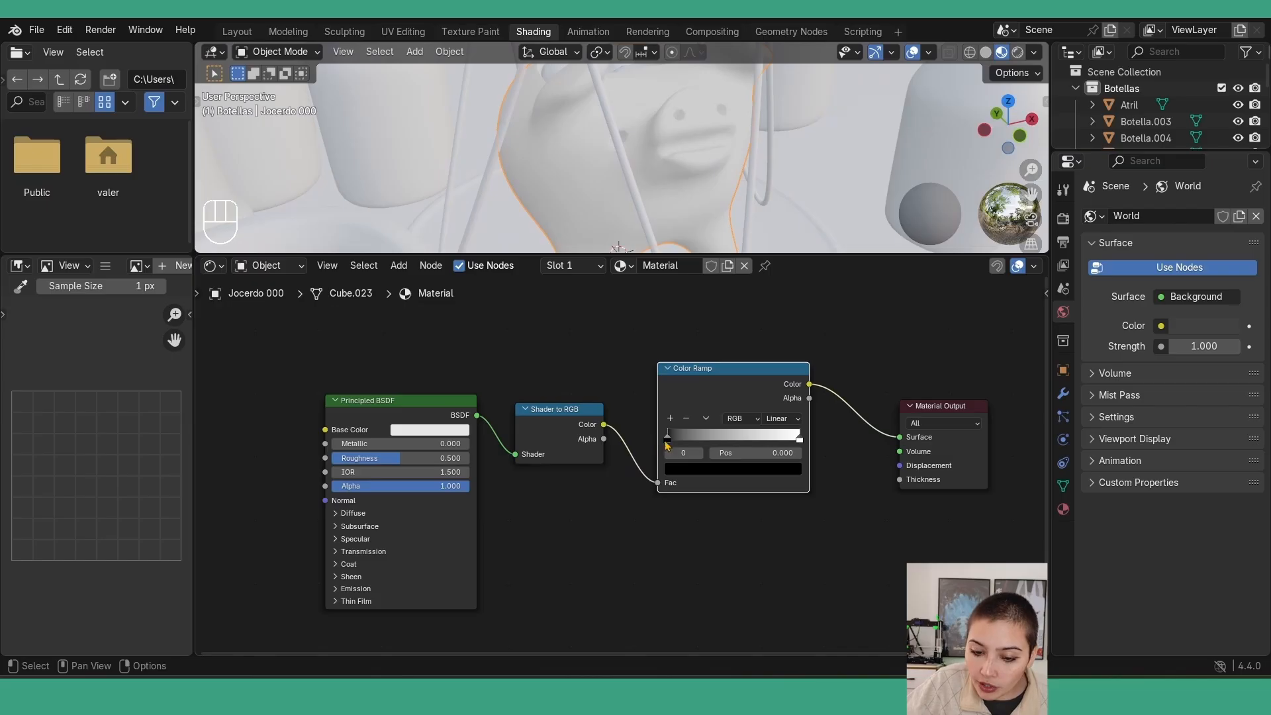
left_click_drag(669, 442, 751, 478)
middle_click_drag(746, 153, 706, 147)
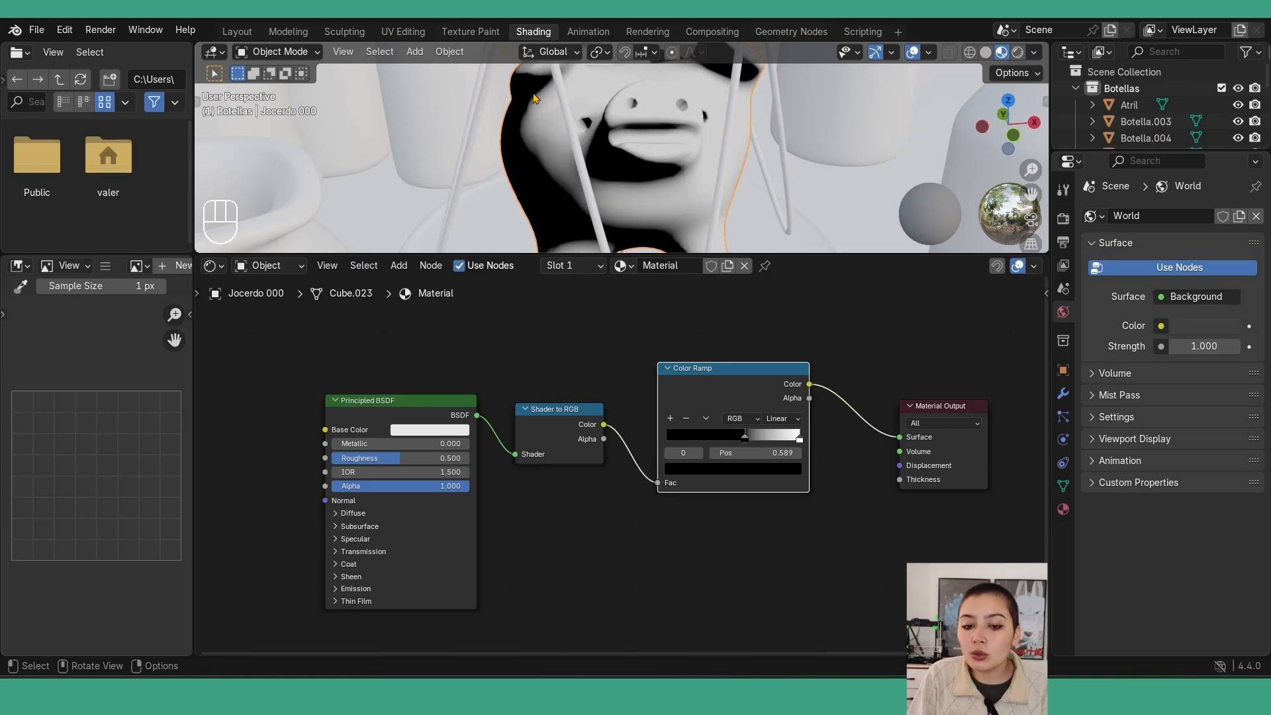
Set the Color Ramp's interpolation to Constant
scroll(827, 427, "up", 3)
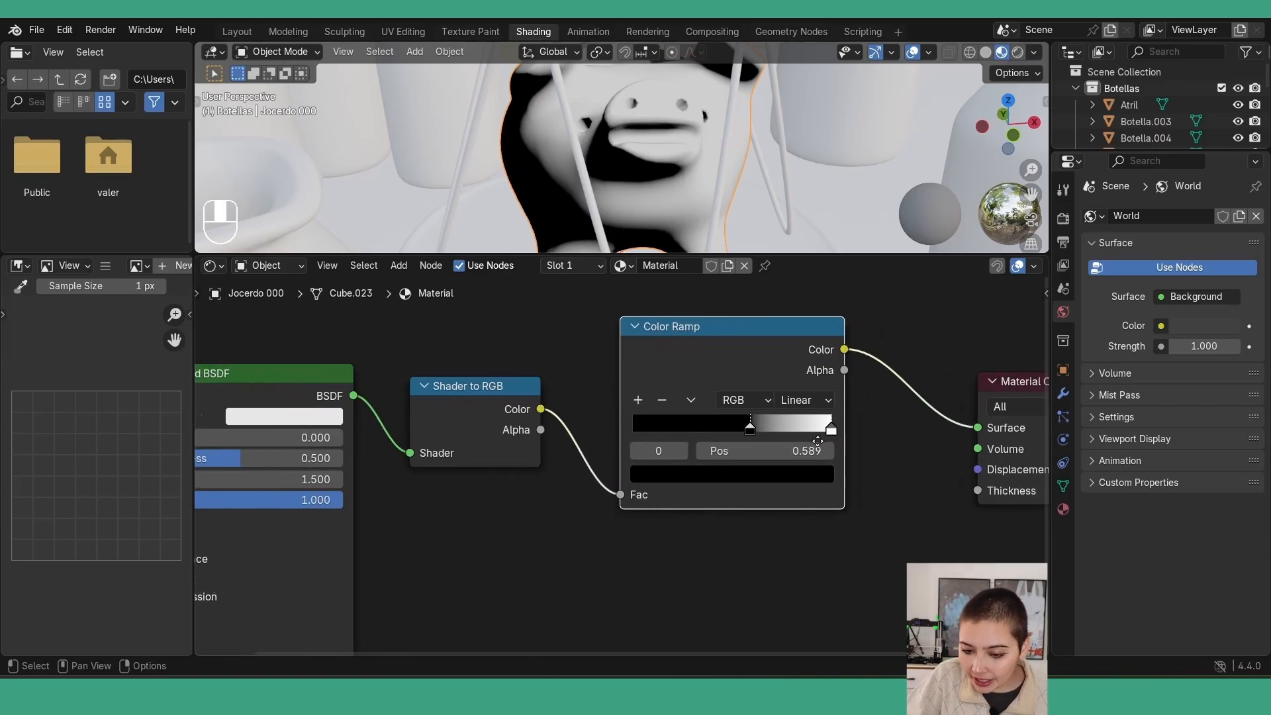
scroll(818, 441, "up", 2)
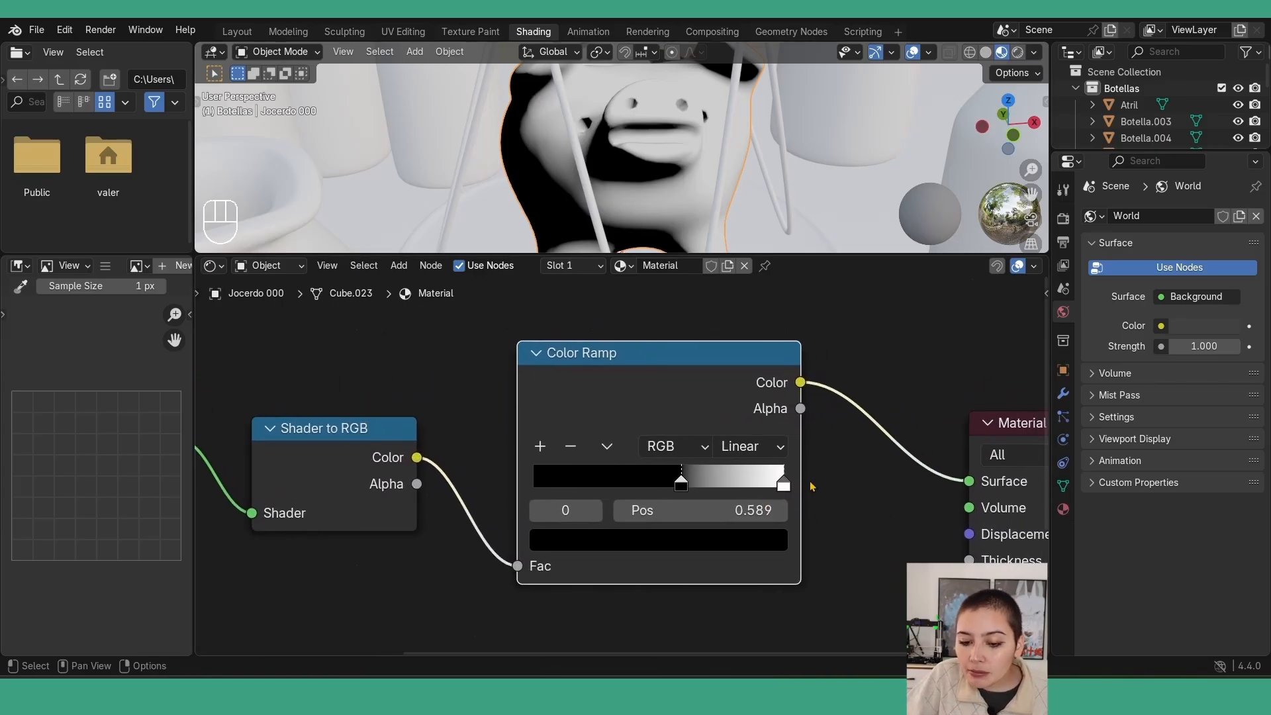
left_click(779, 448)
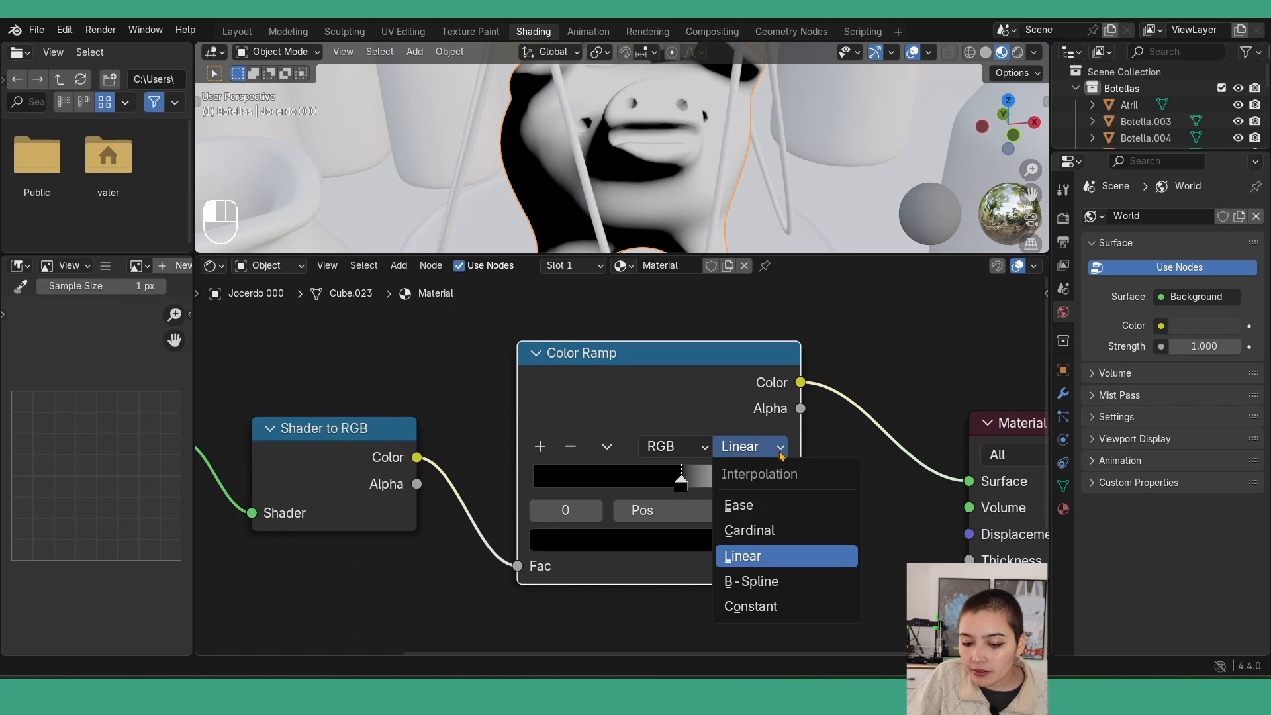
left_click(765, 608)
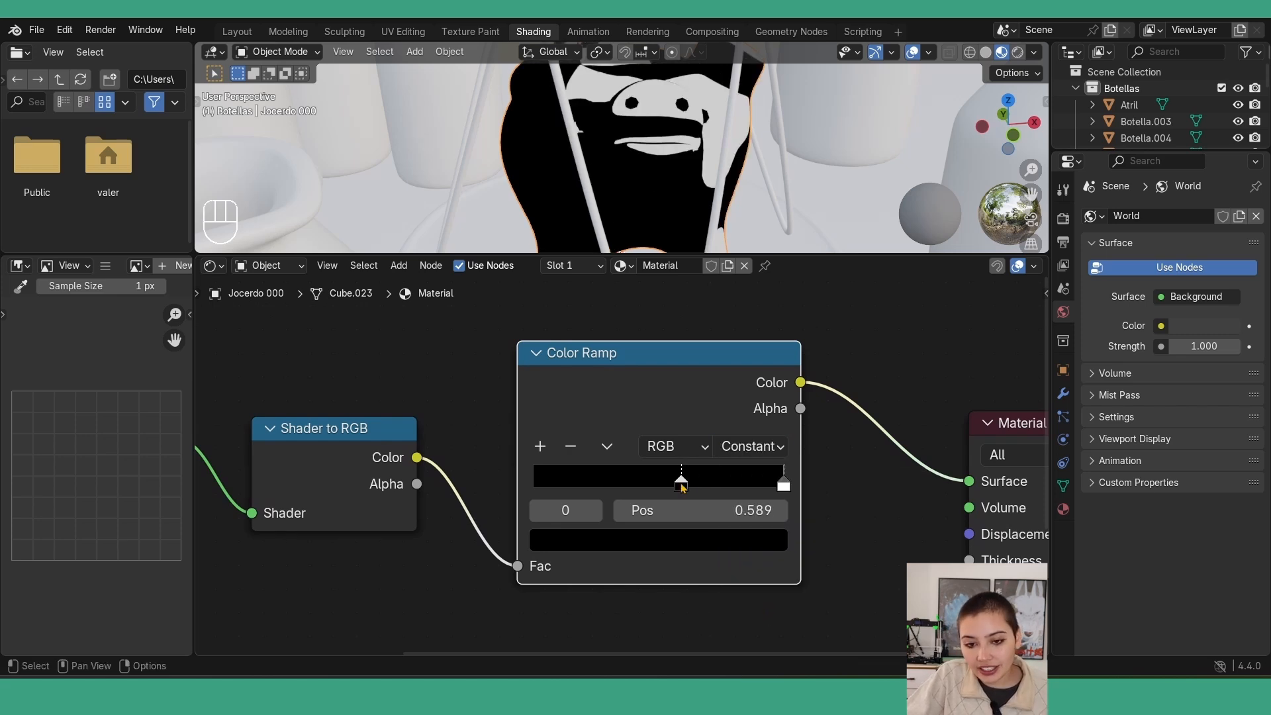
Move the Color Ramp's black stop to about 0.327 and its white stop to about 0.658
left_click_drag(681, 487, 616, 491)
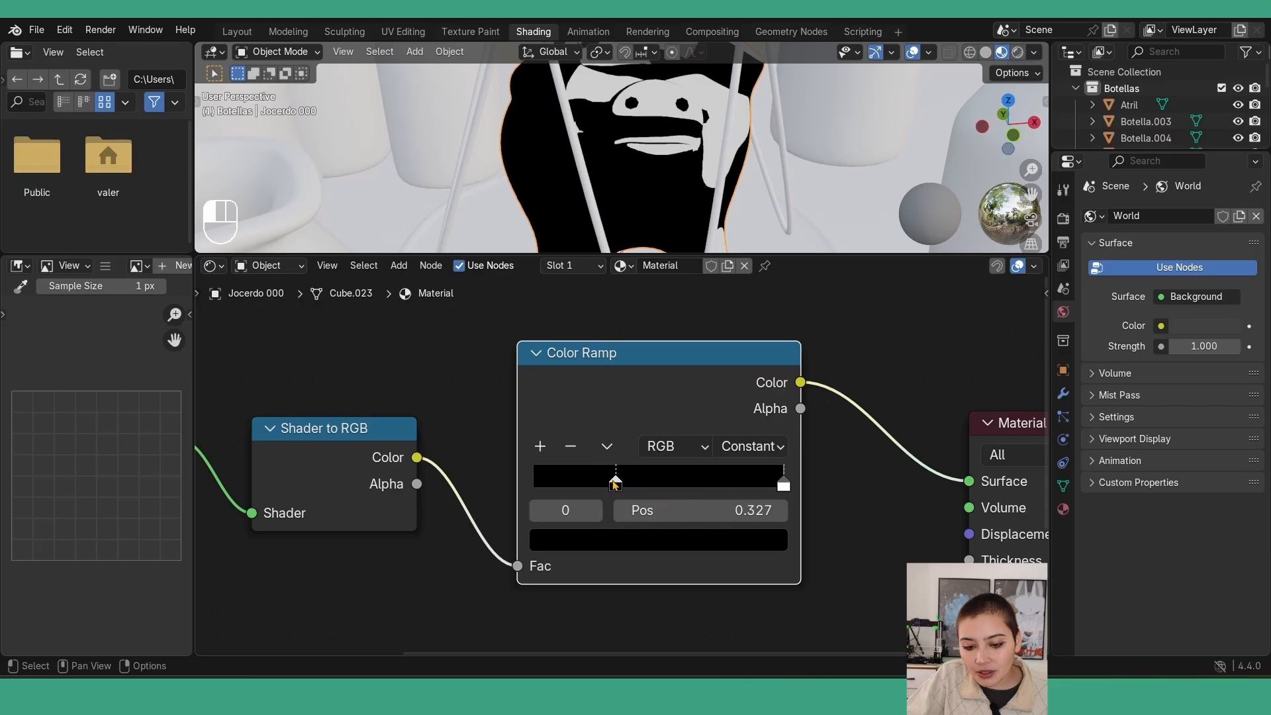
left_click_drag(783, 490, 698, 489)
middle_click_drag(720, 193, 713, 198)
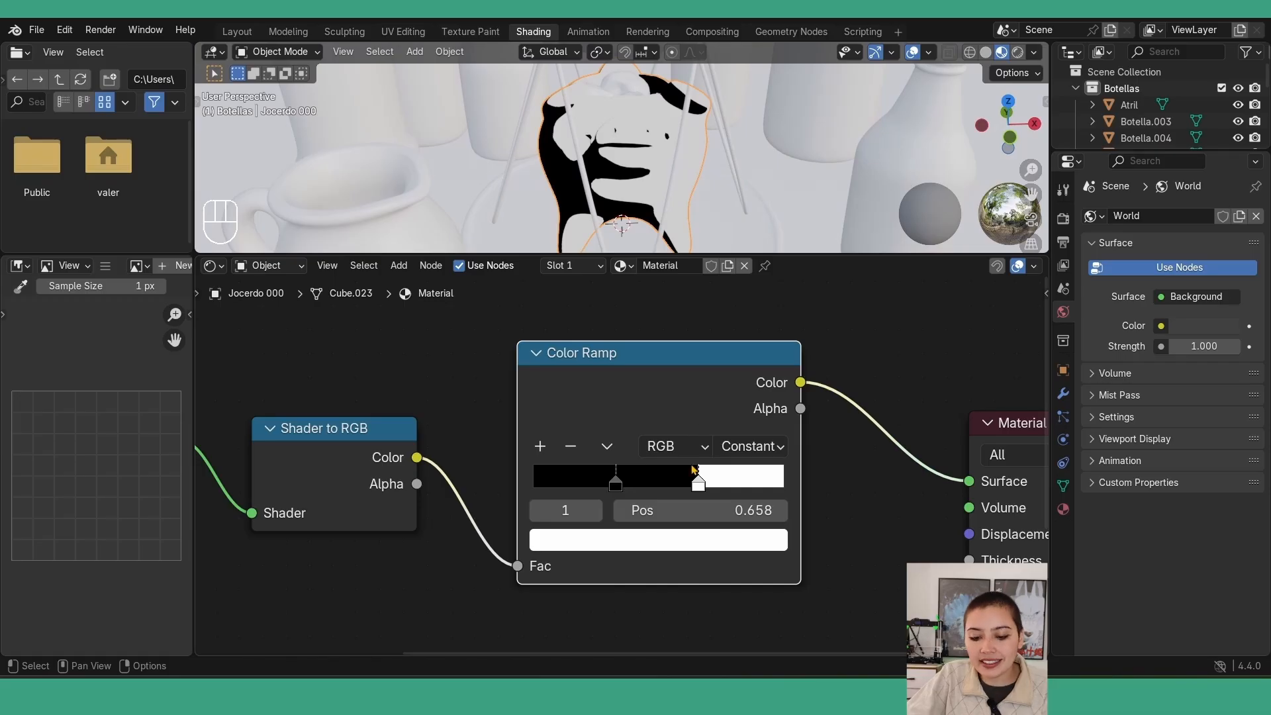
Color the Color Ramp's white stop light yellow and its black stop dark navy blue
left_click(658, 540)
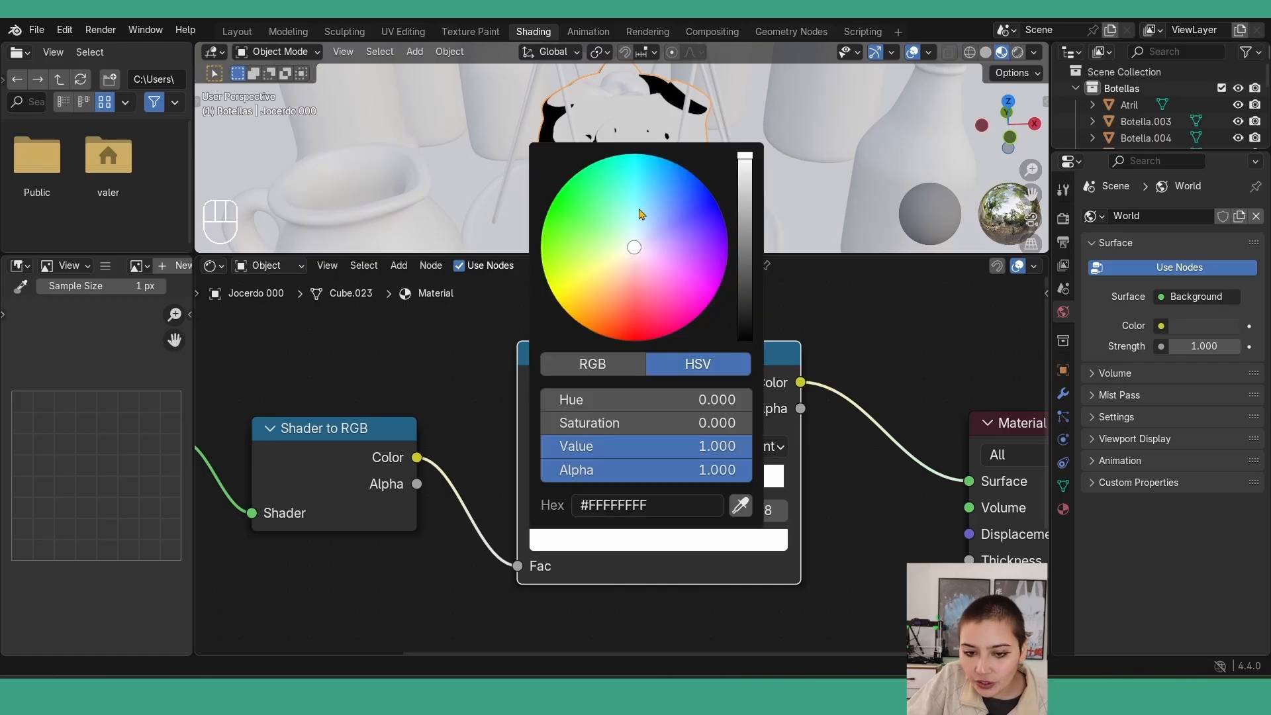
left_click(589, 284)
left_click(615, 482)
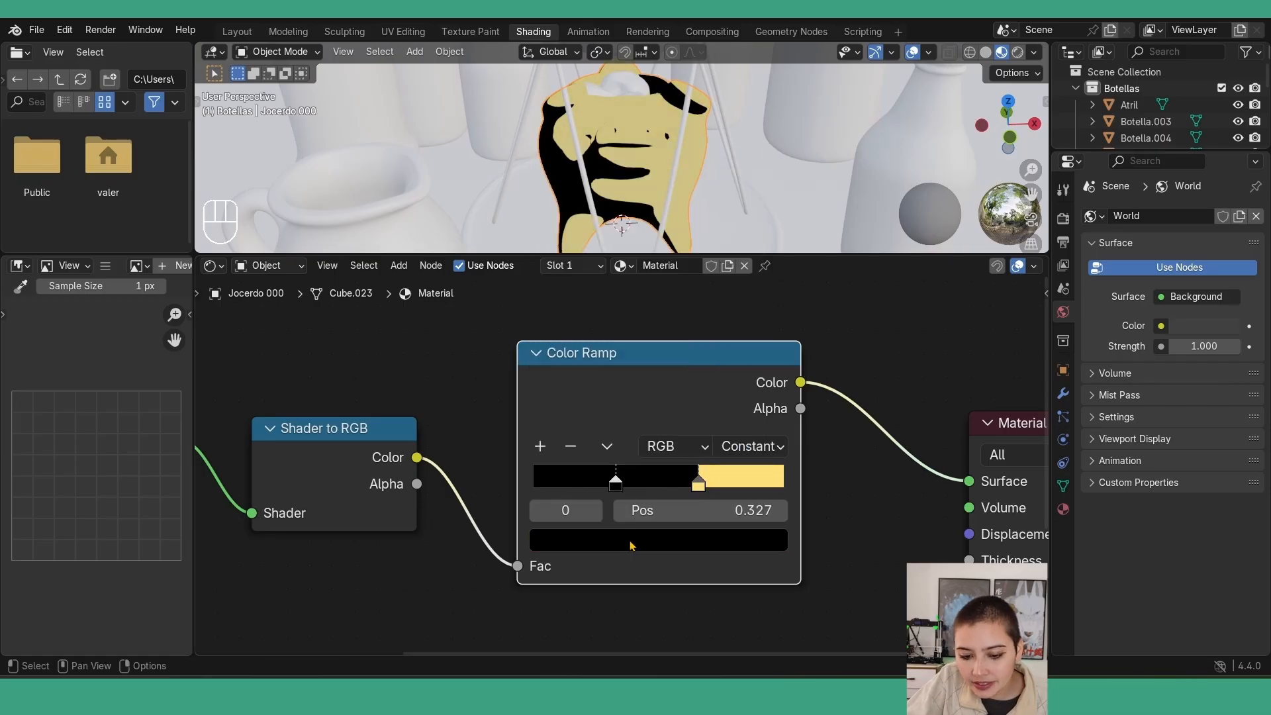
left_click(633, 539)
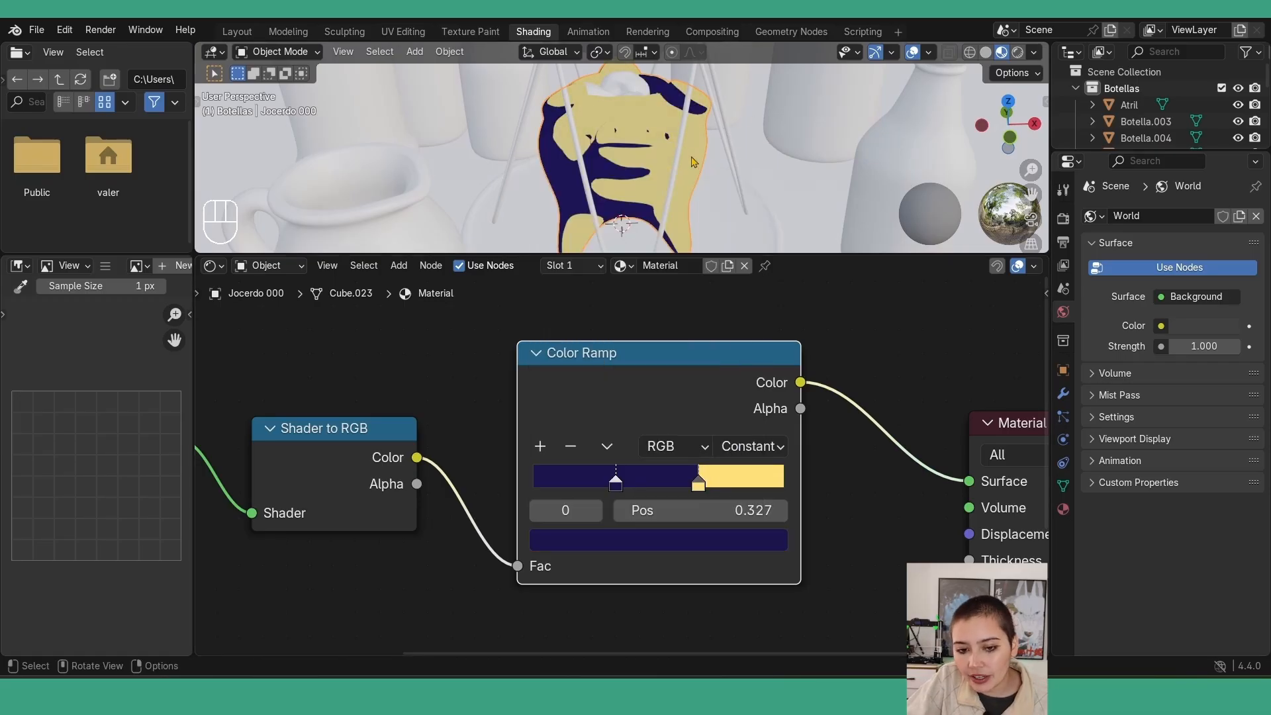
middle_click_drag(702, 166, 788, 216)
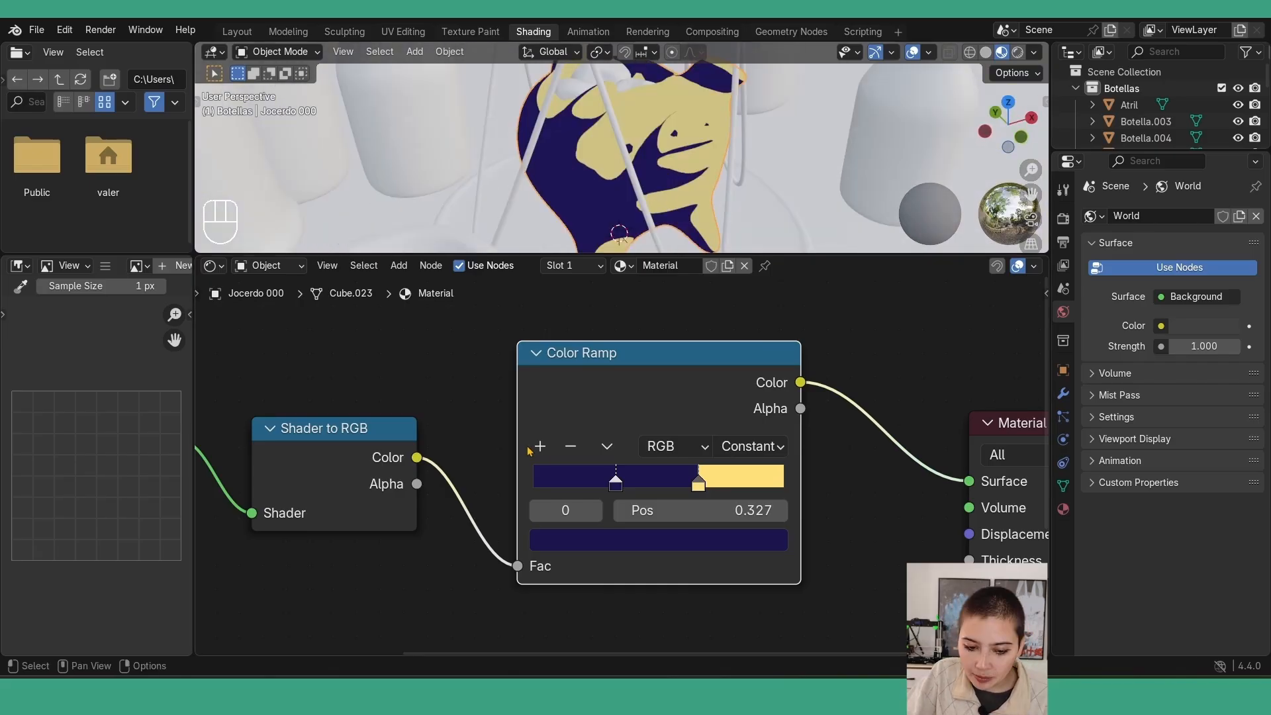
Add a dark blue middle stop to the Color Ramp and move it to about position 0.624
left_click(540, 448)
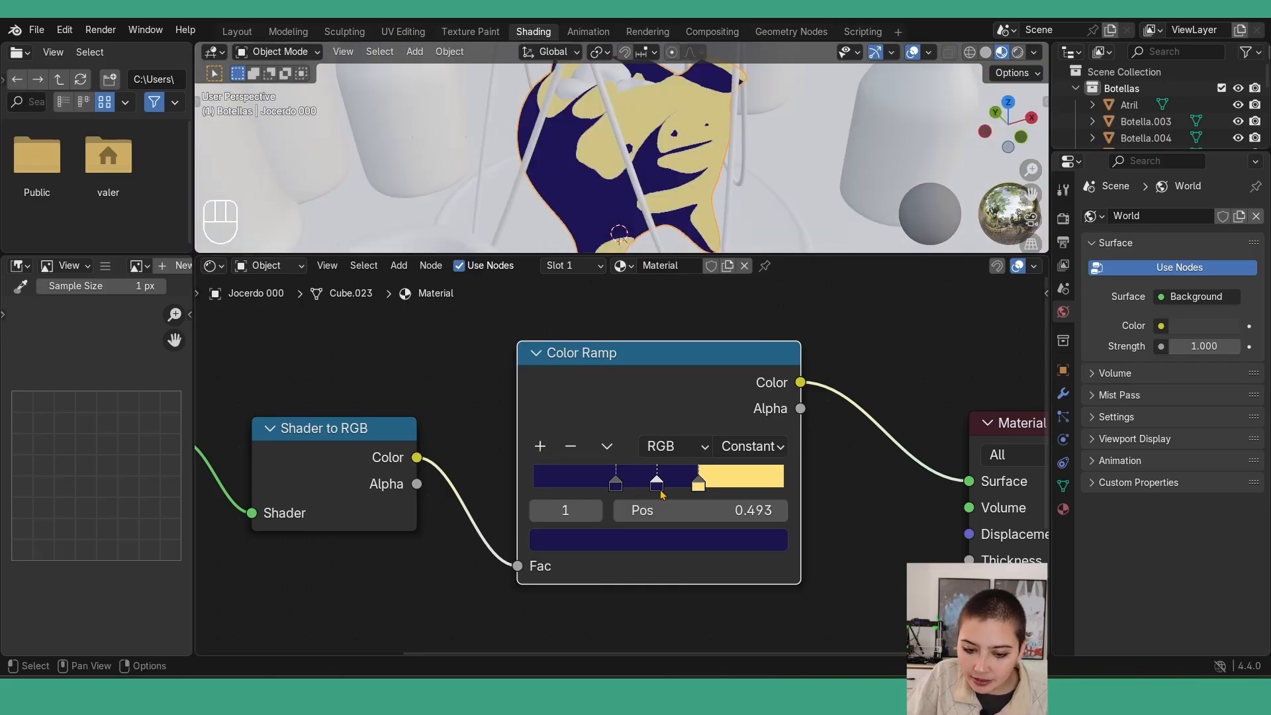
left_click(659, 539)
mouse_move(696, 232)
left_mouse_down()
mouse_move(661, 232)
mouse_move(649, 187)
mouse_move(661, 183)
left_mouse_up()
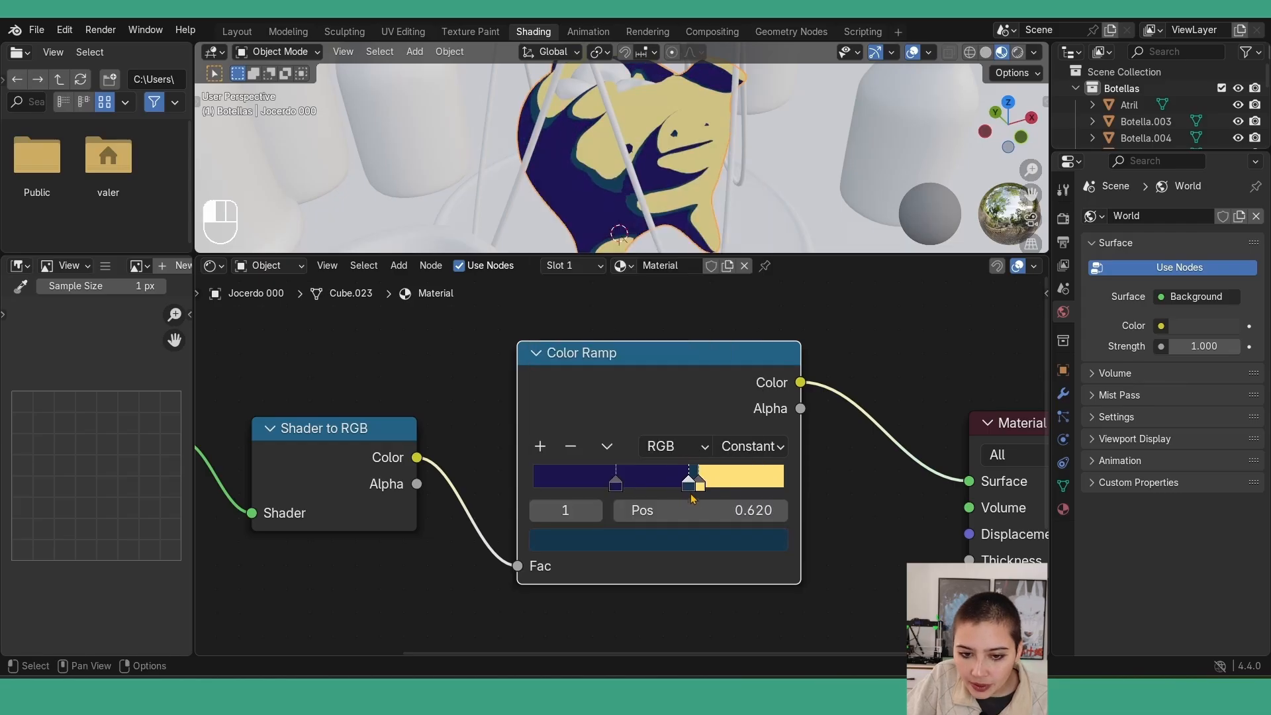
left_click_drag(693, 488, 693, 488)
left_click(691, 486)
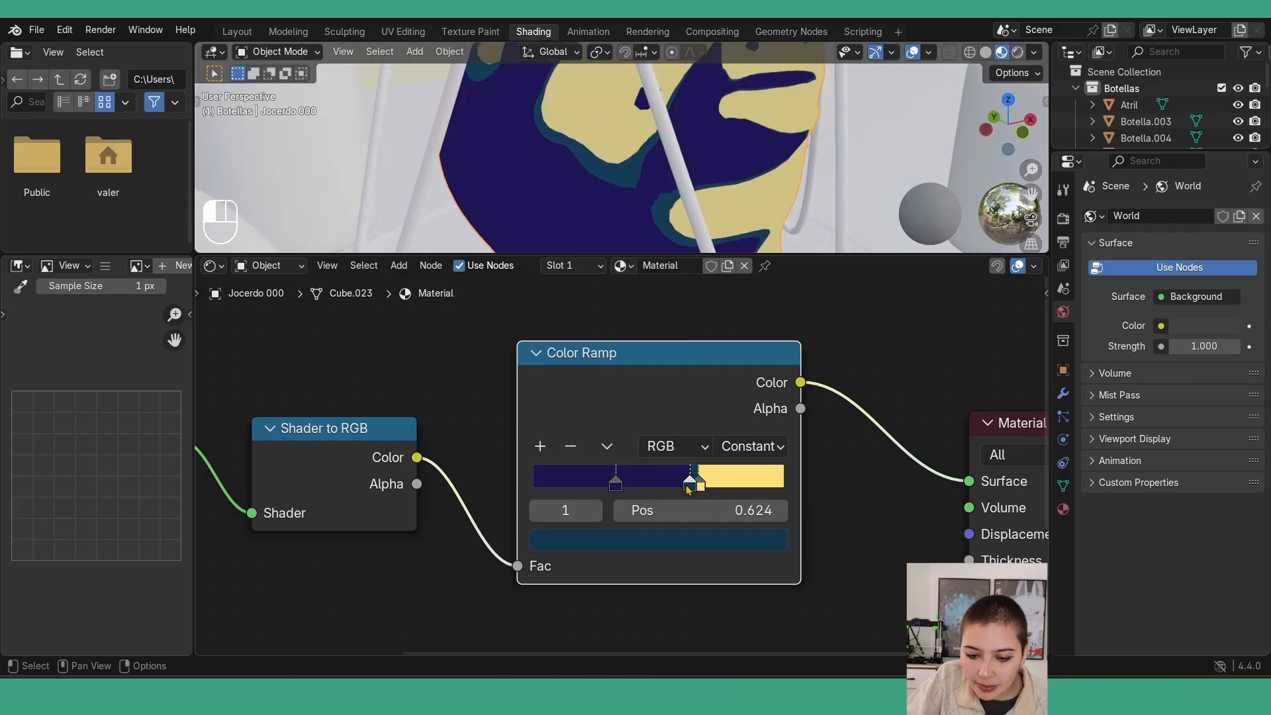
Change the color of the Color Ramp's middle stop to teal
left_click(681, 542)
middle_click_drag(754, 184, 733, 163)
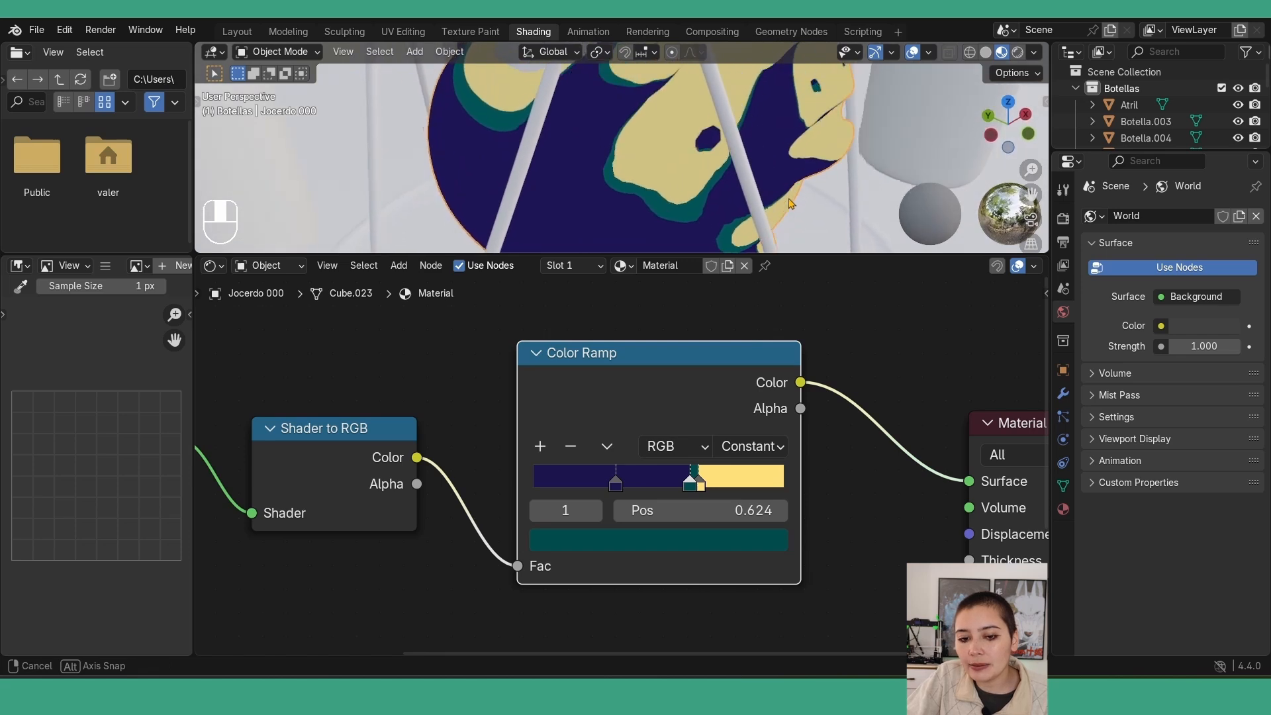
scroll(725, 179, "down", 1)
scroll(474, 553, "down", 3)
middle_click_drag(474, 553, 539, 495)
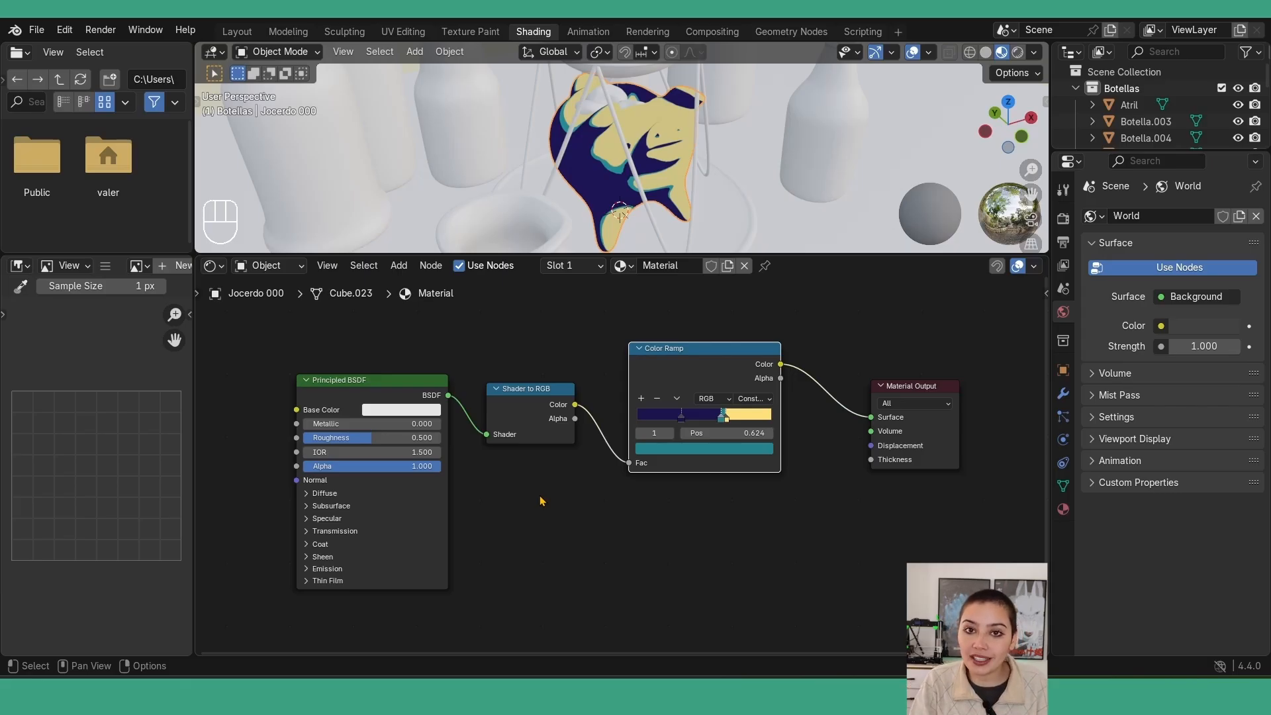
Duplicate the Color Ramp directly below the original and connect the copy's Color output to the Material Output's Surface input
scroll(541, 501, "down", 2)
left_click(603, 392)
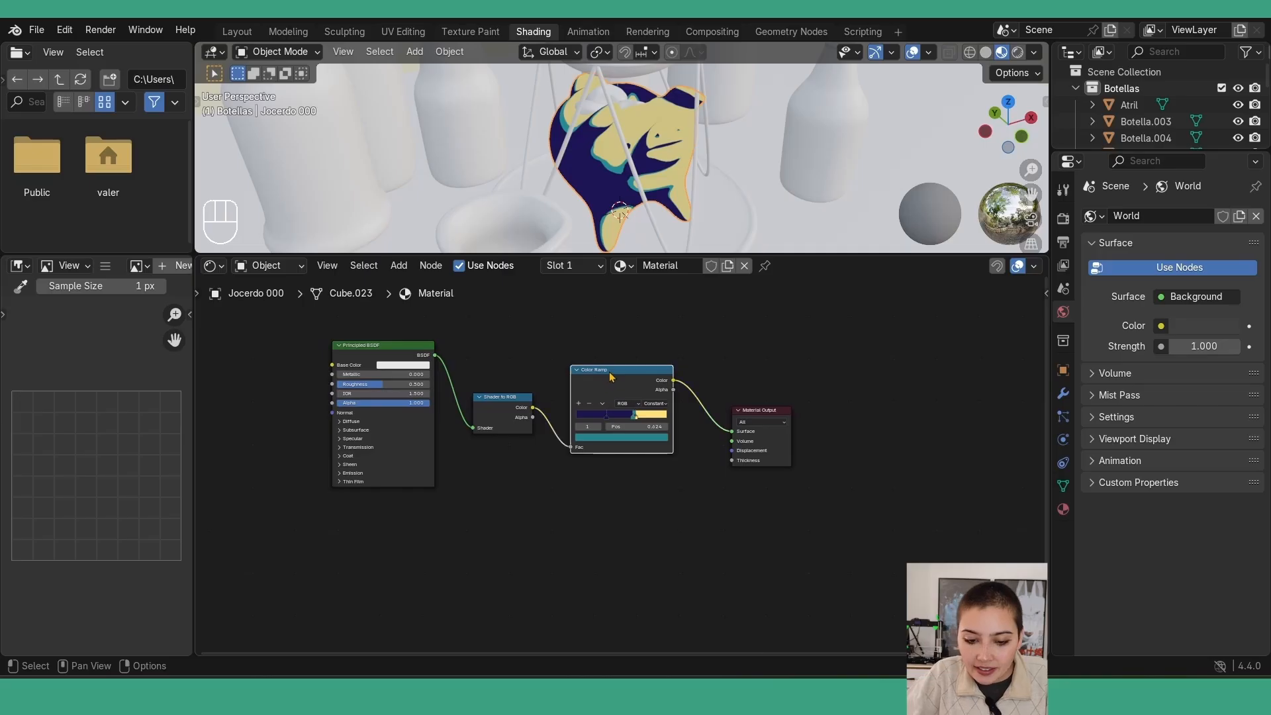
key("shift+d")
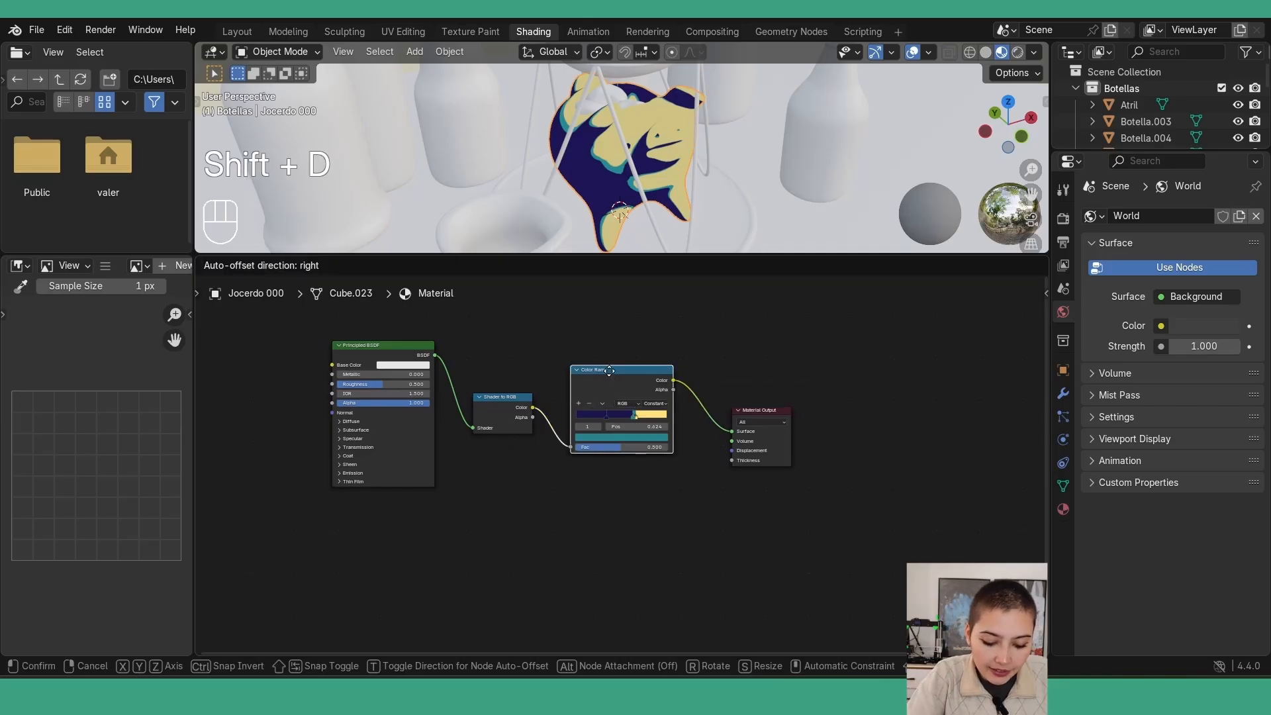
key("y")
left_click(613, 543)
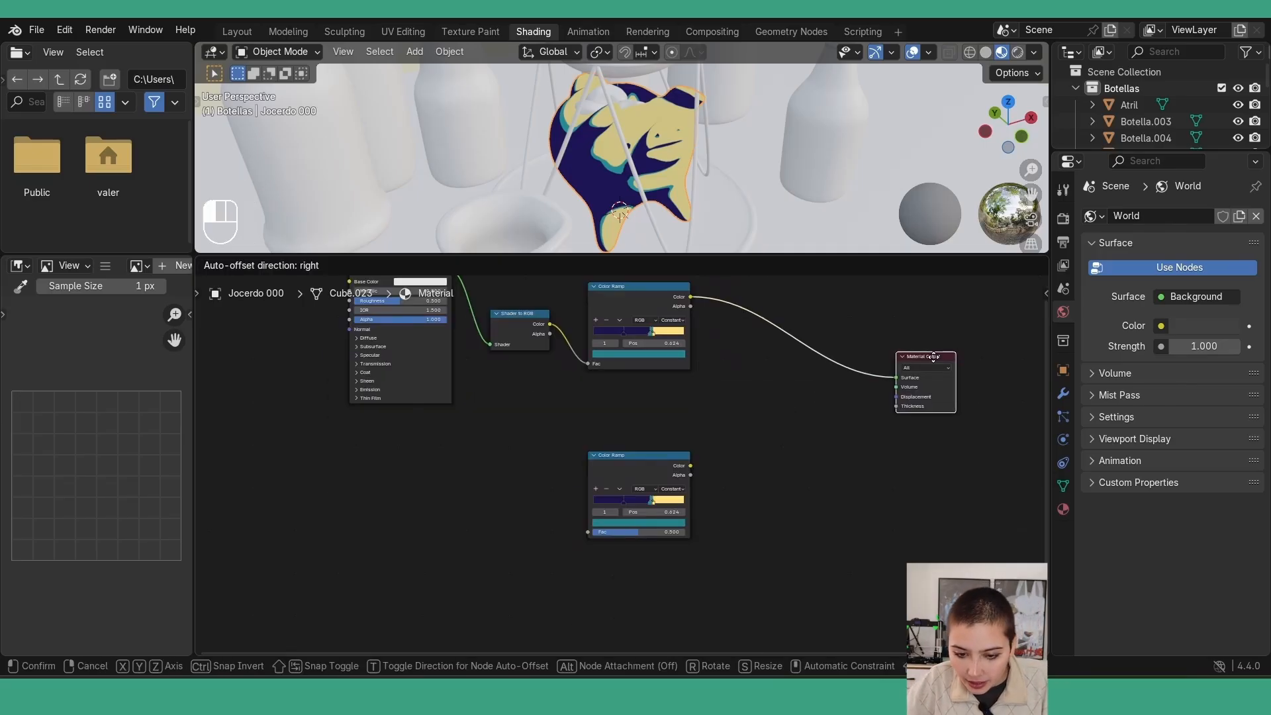
left_click_drag(924, 355, 929, 367)
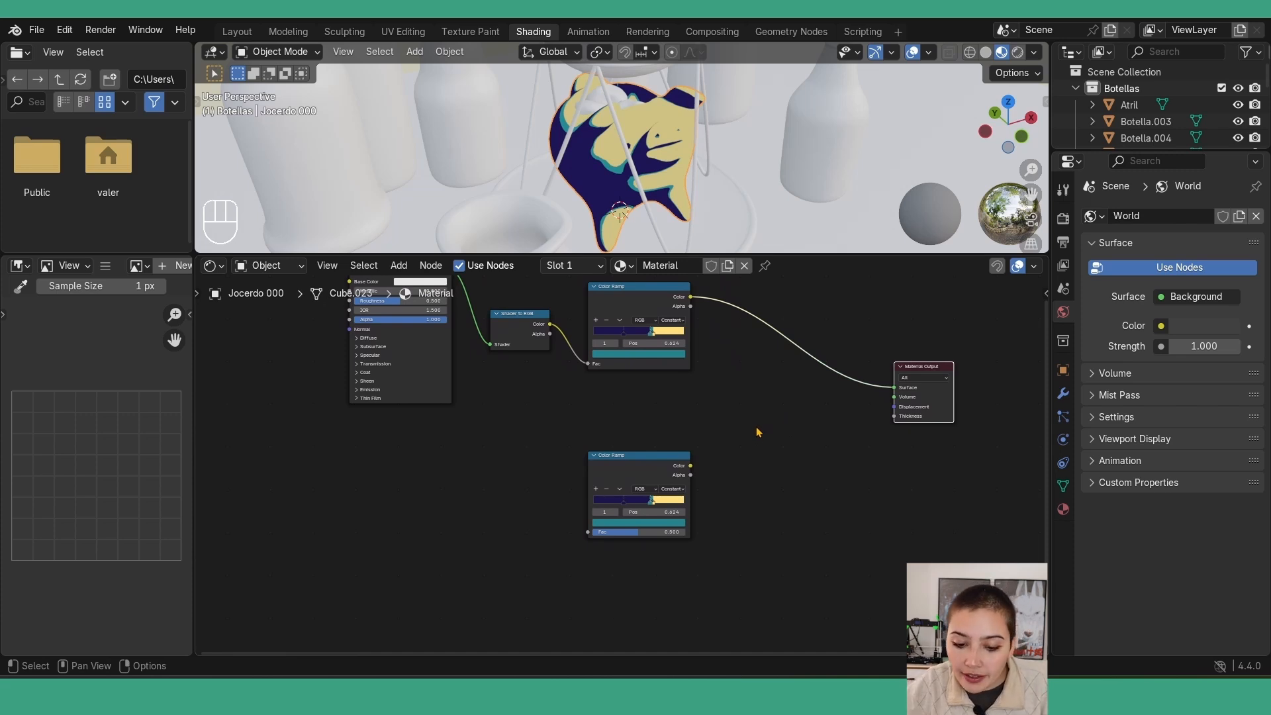
mouse_move(690, 465)
left_mouse_down()
mouse_move(908, 362)
mouse_move(895, 388)
left_mouse_up()
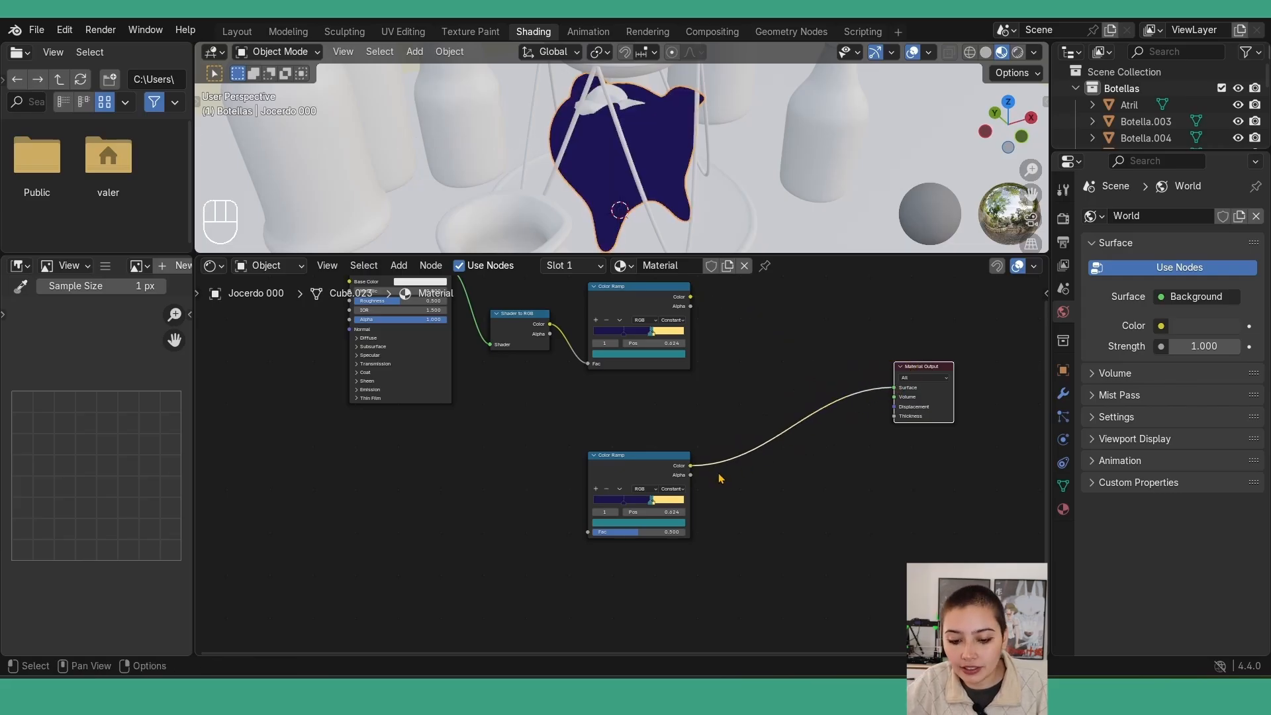
Add a Math node before the duplicated Color Ramp and set its operation to Greater Than
scroll(720, 478, "up", 1)
middle_click_drag(507, 472, 692, 447)
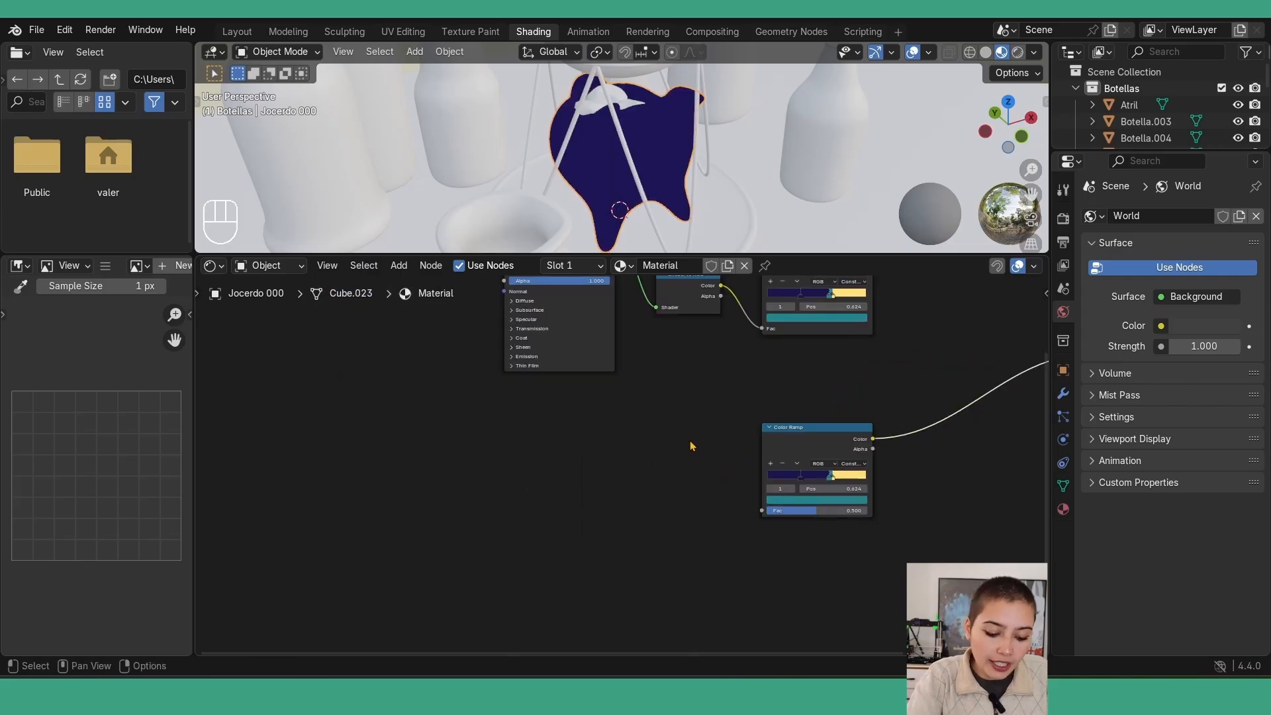
key("shift+a")
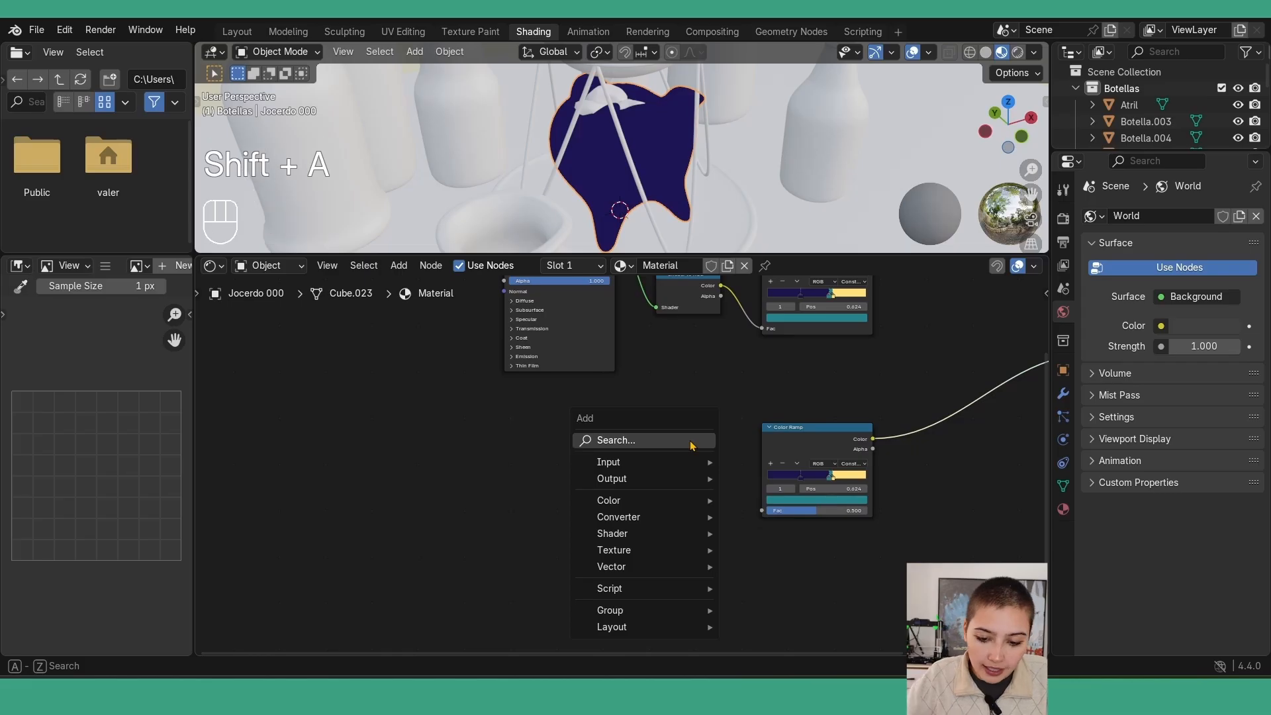
type("math")
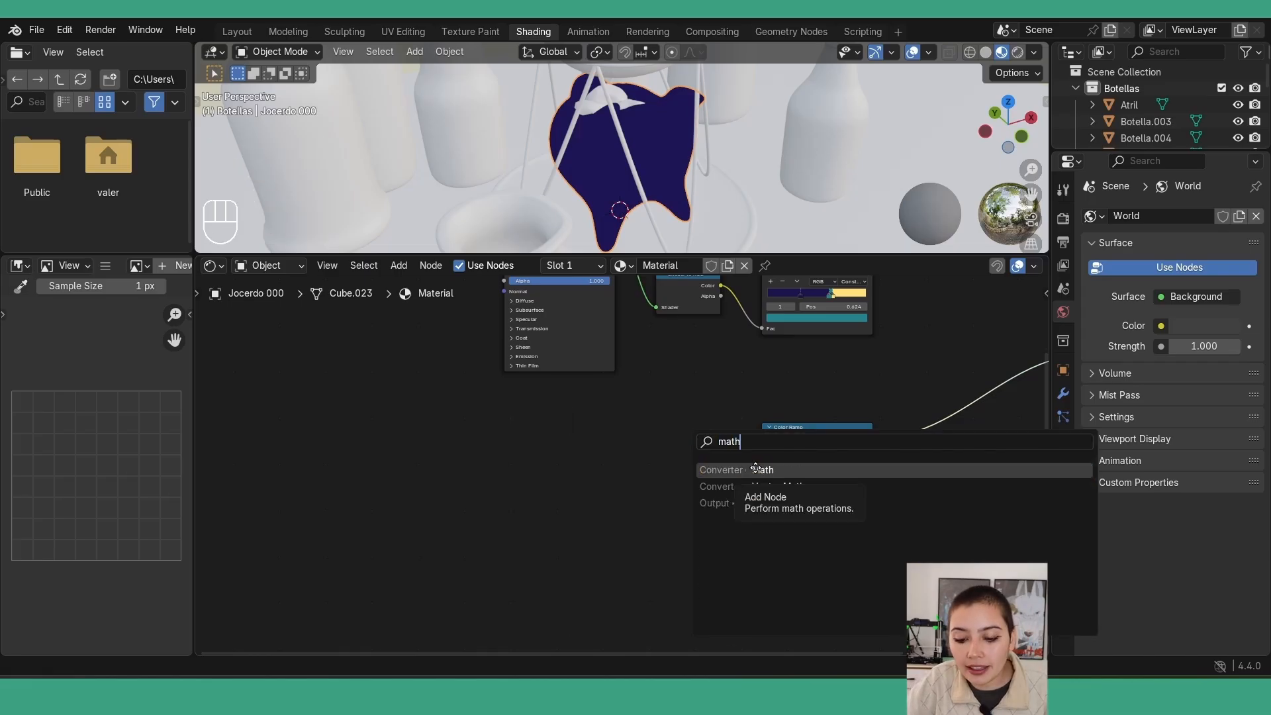
left_click(755, 468)
left_click(681, 451)
scroll(734, 478, "up", 8)
scroll(842, 503, "up", 2)
middle_click_drag(840, 496, 700, 458)
left_click(676, 434)
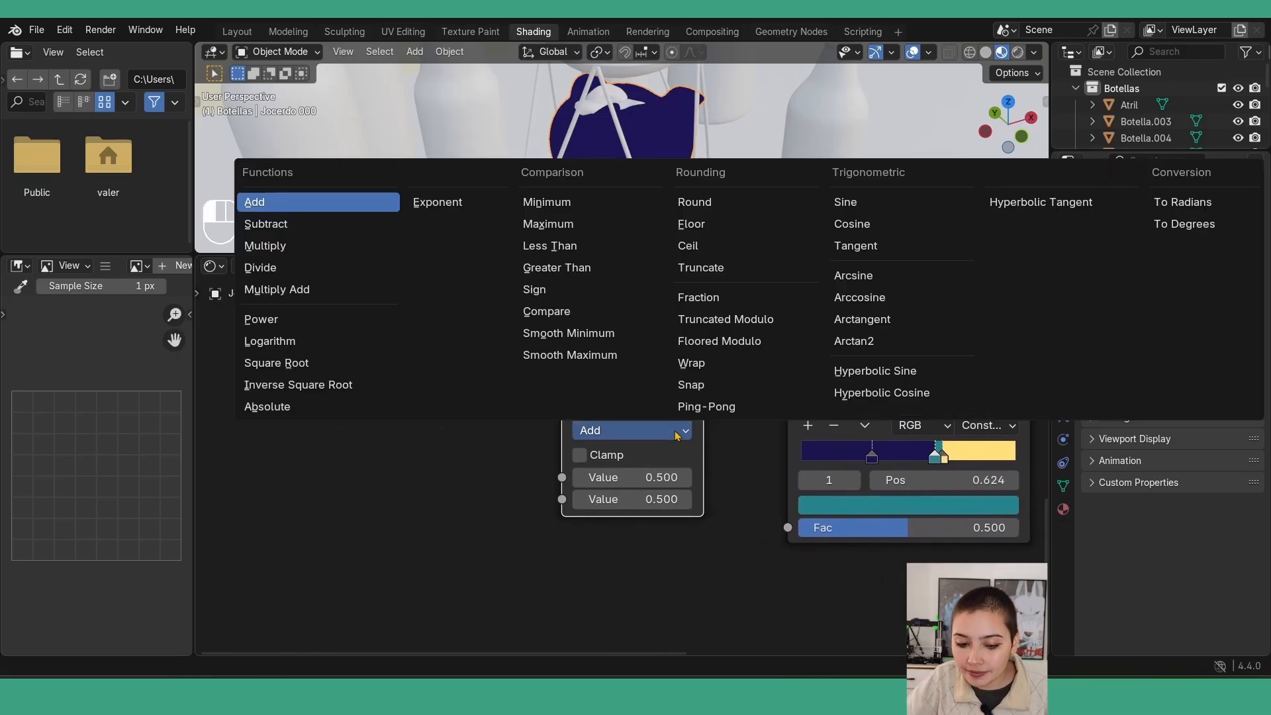
left_click(598, 273)
Connect Shader to RGB's Color to the Greater Than node's Value input, and that node's output to the lower Color Ramp's Fac
key("Home")
scroll(505, 430, "up", 2)
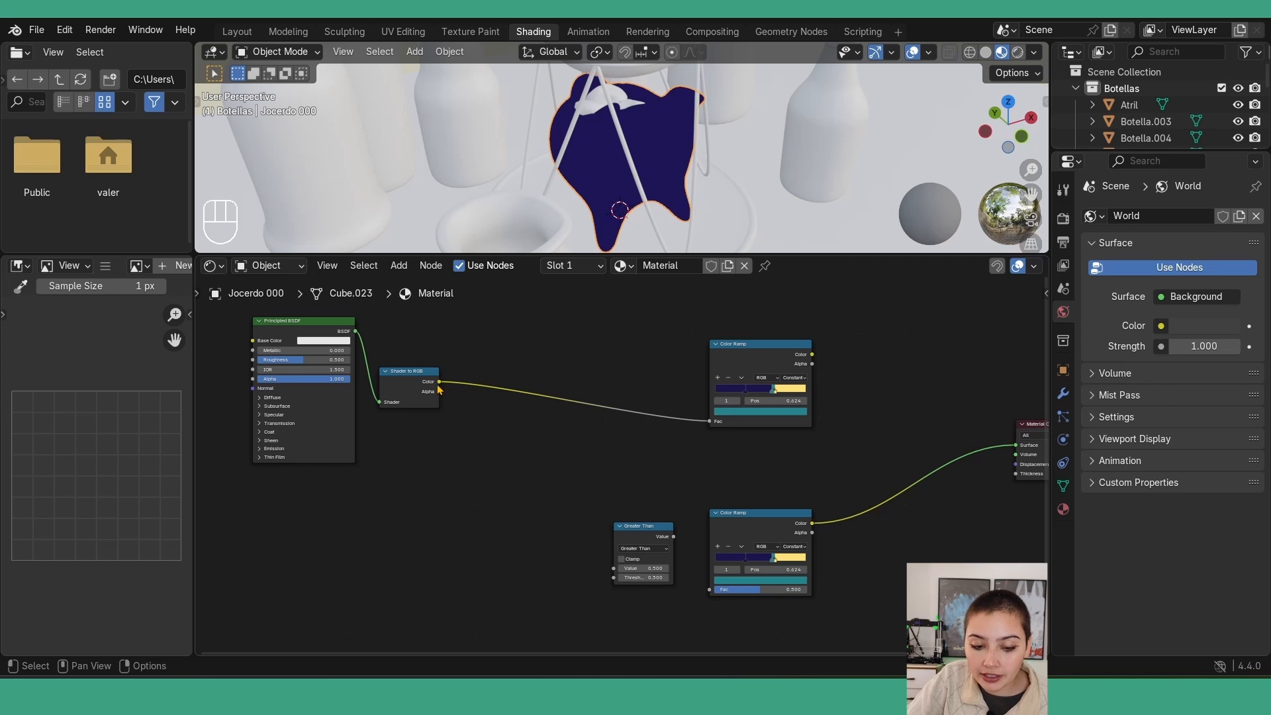
left_click(403, 386)
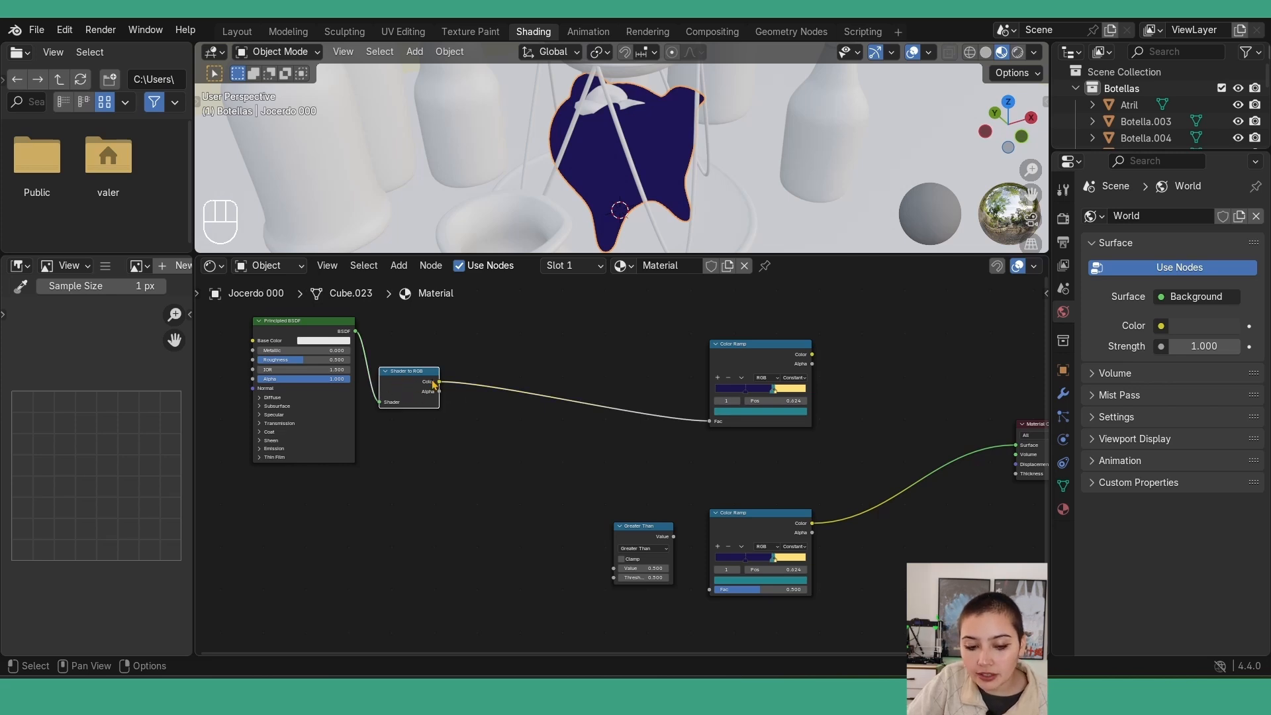
left_click_drag(439, 382, 617, 573)
left_click_drag(673, 536, 712, 599)
Add a Voronoi Texture node and connect its Distance output to the Greater Than node's Threshold input
mouse_move(688, 189)
middle_mouse_down()
mouse_move(602, 116)
mouse_move(540, 117)
mouse_move(628, 152)
mouse_move(674, 199)
middle_mouse_up()
scroll(667, 159, "up", 3)
scroll(647, 513, "up", 3)
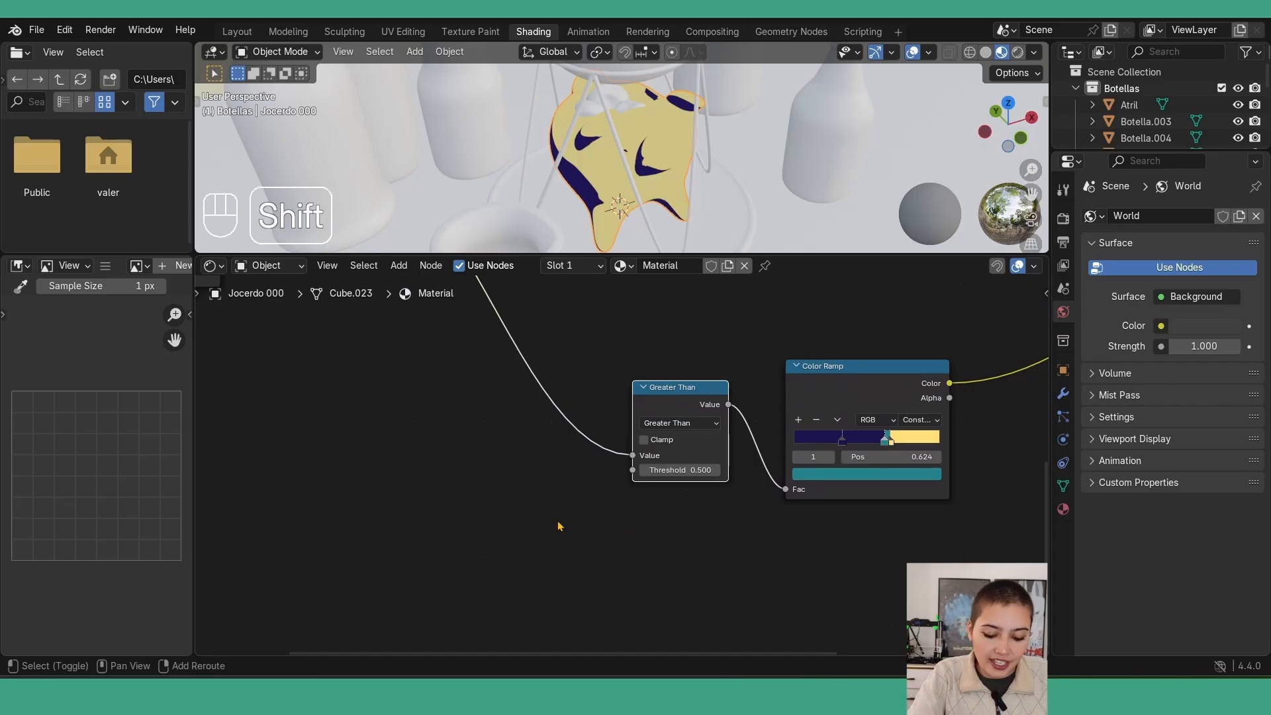
key("shift+v")
key("shift+a")
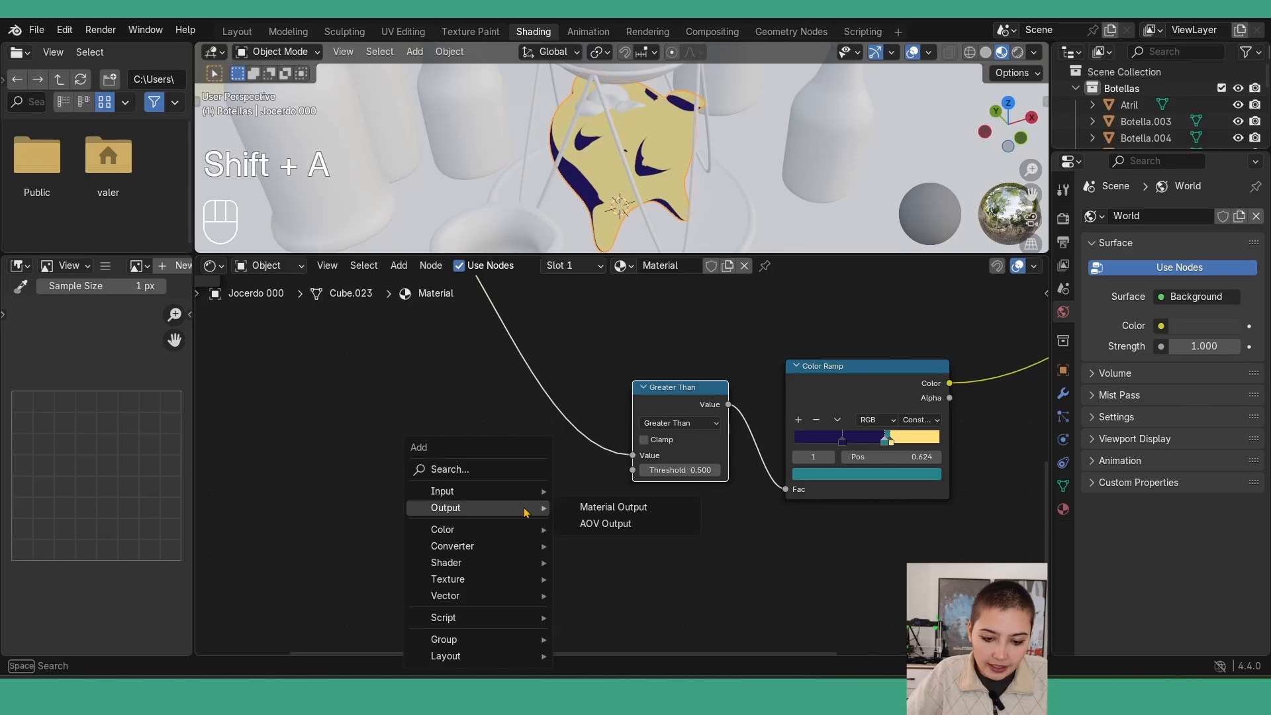
type("voro")
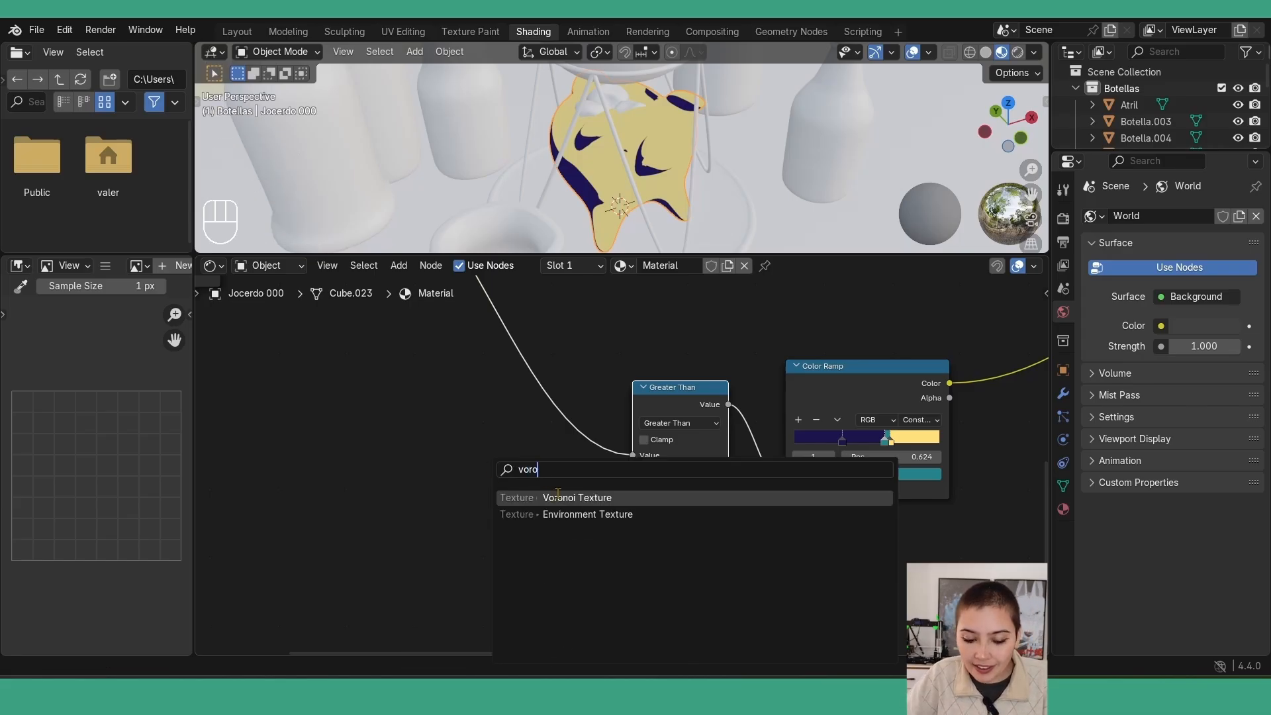
left_click(554, 498)
left_click(447, 409)
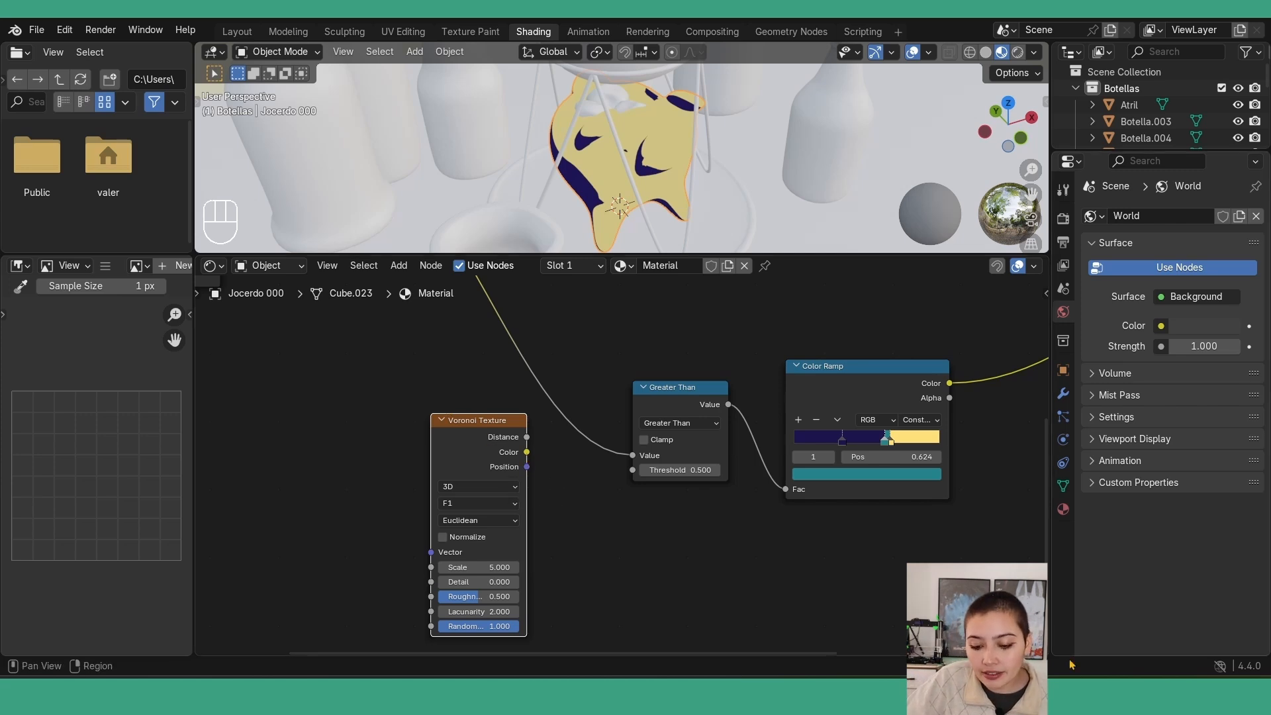
left_click_drag(527, 438, 632, 479)
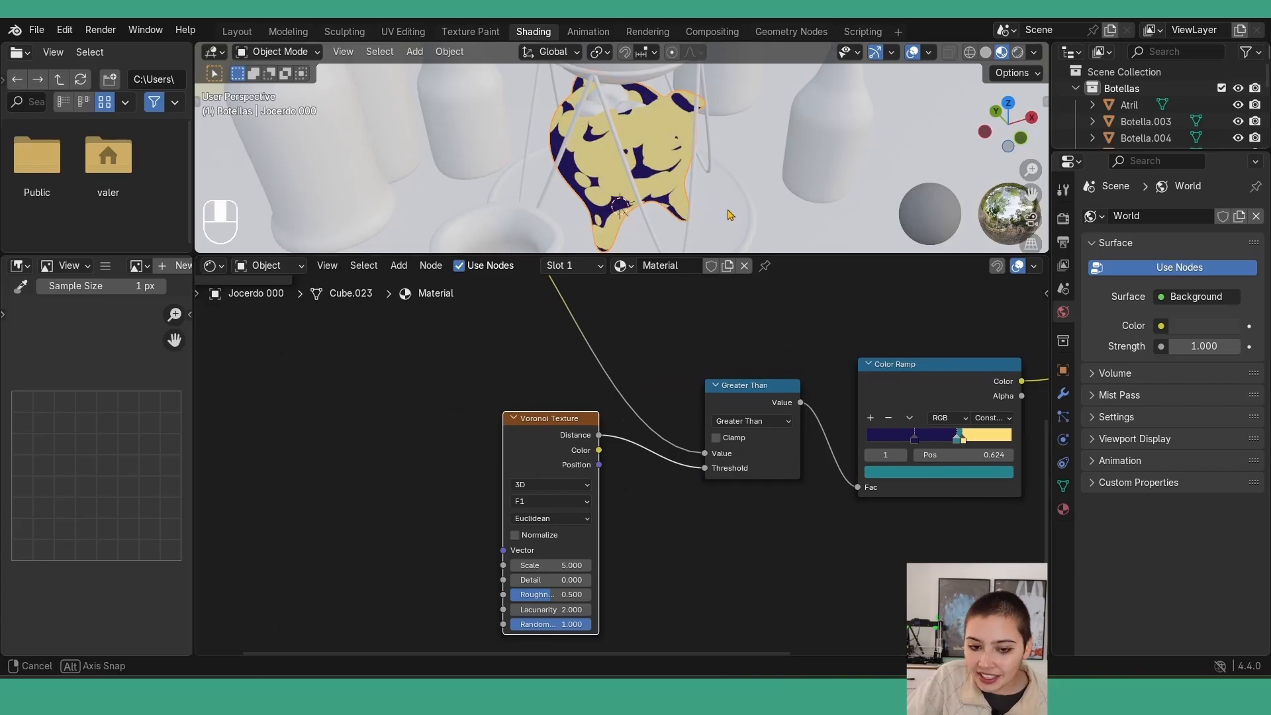
Set the Voronoi Texture's Scale to 35 and check the dots on the pig
middle_click_drag(729, 214, 732, 179)
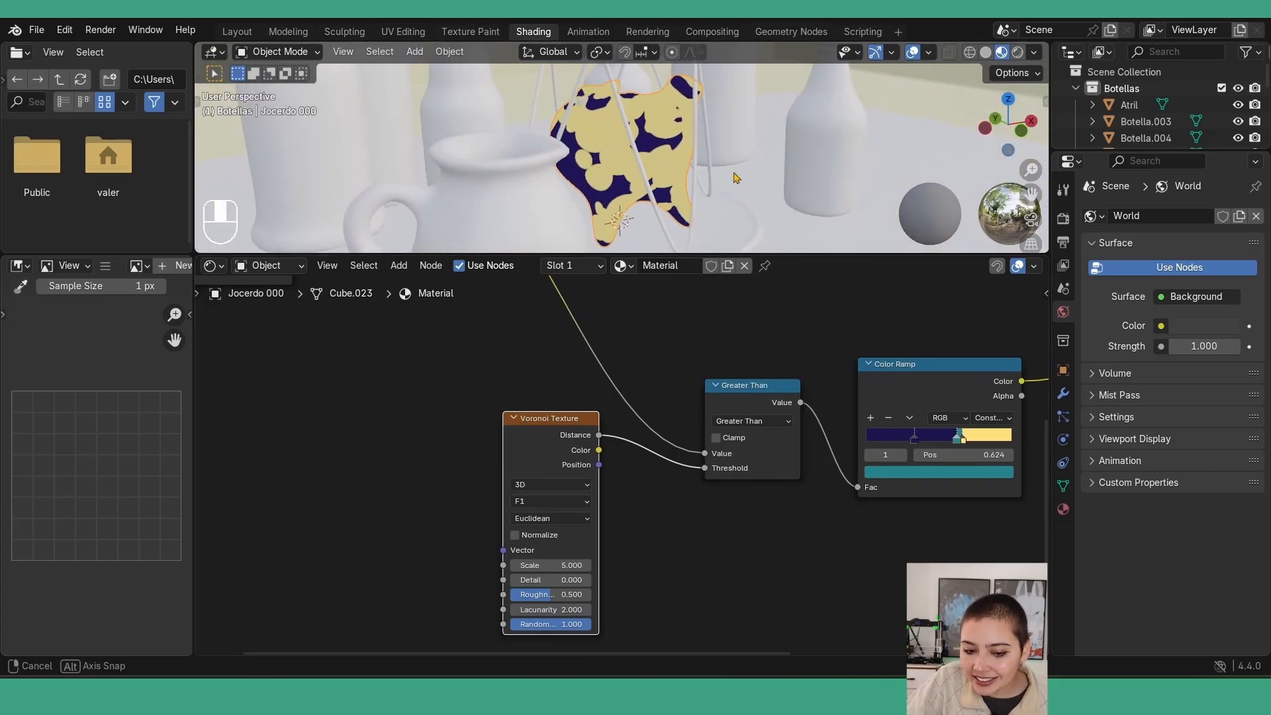
left_click_drag(551, 565, 732, 565)
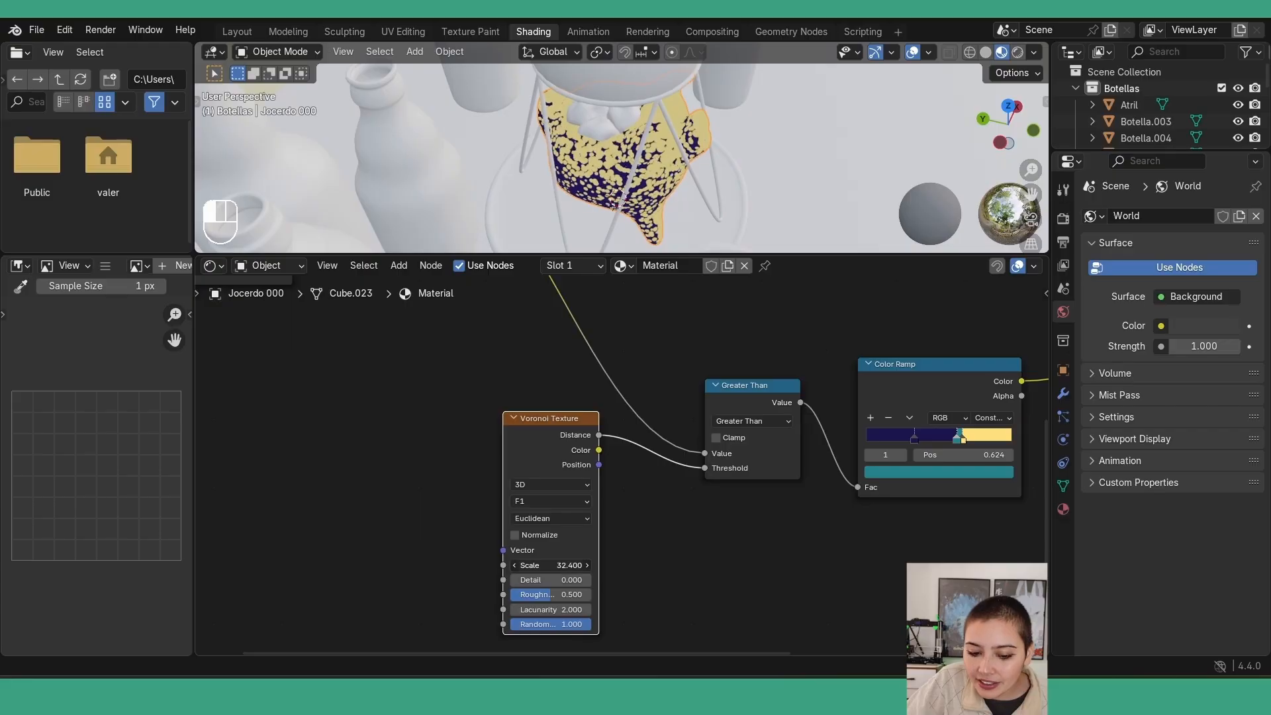
left_click(555, 567)
type("35")
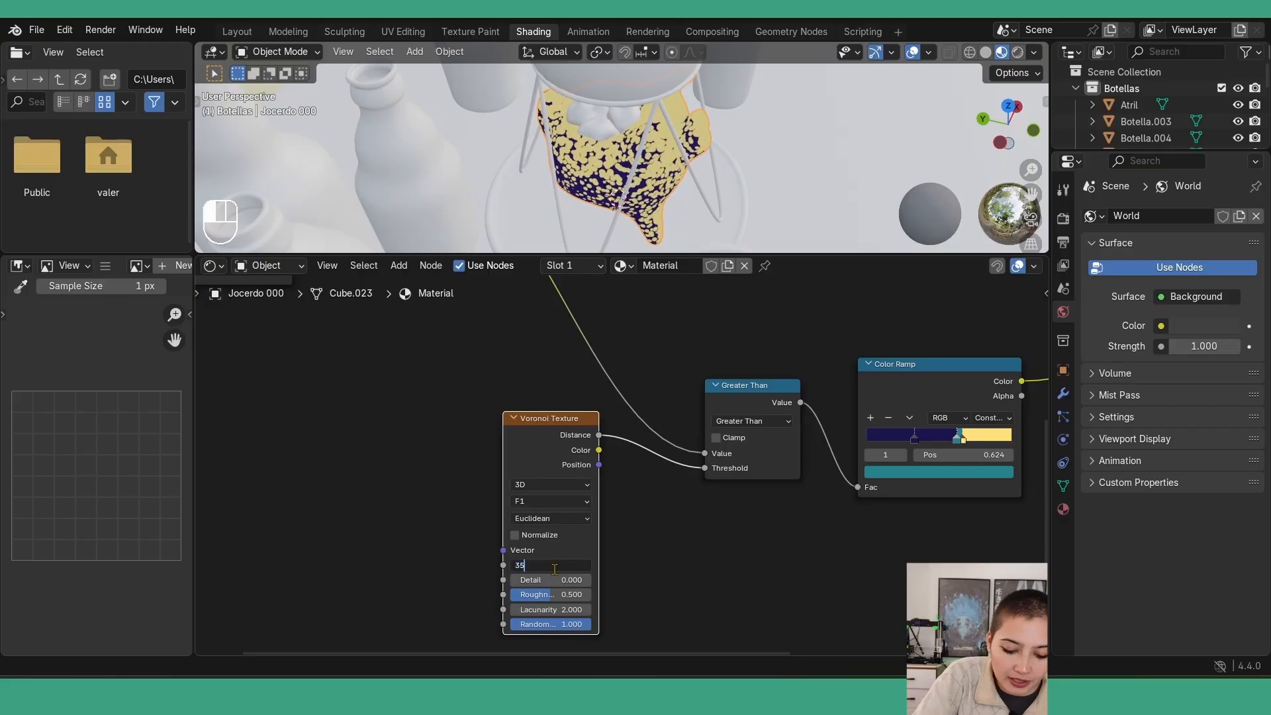
key("Return")
scroll(734, 178, "up", 5)
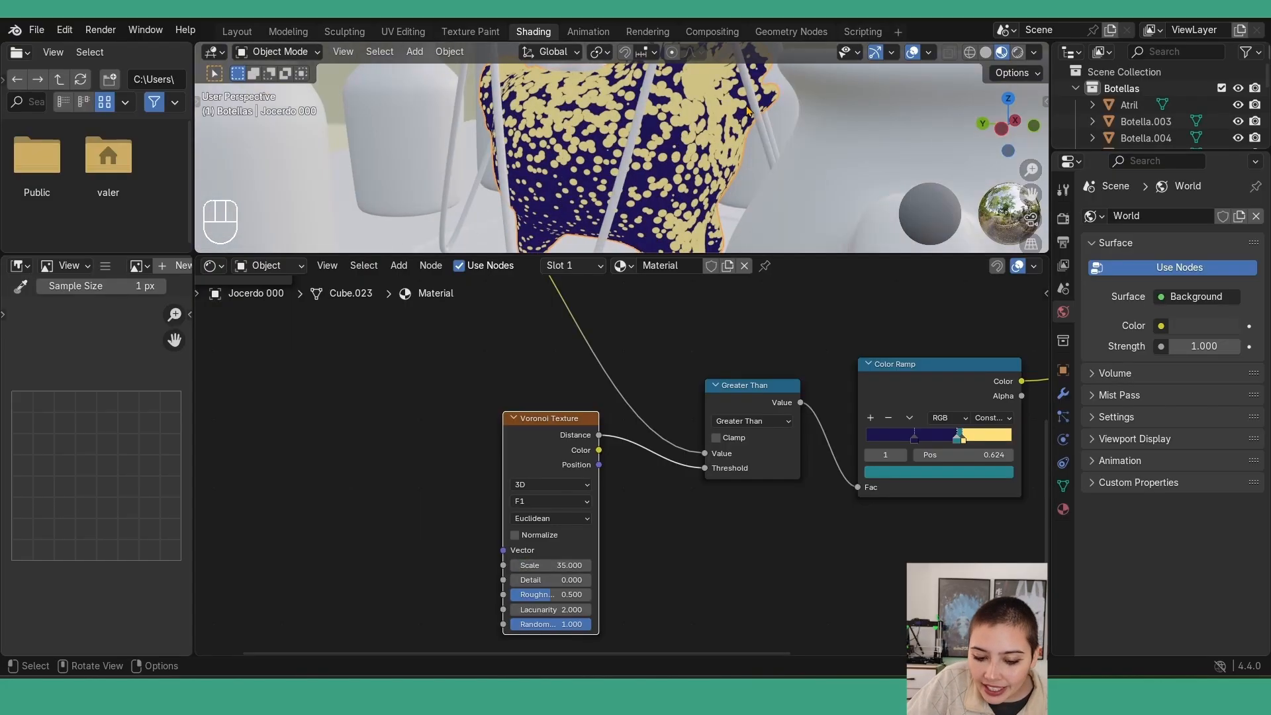
middle_click_drag(745, 177, 746, 112)
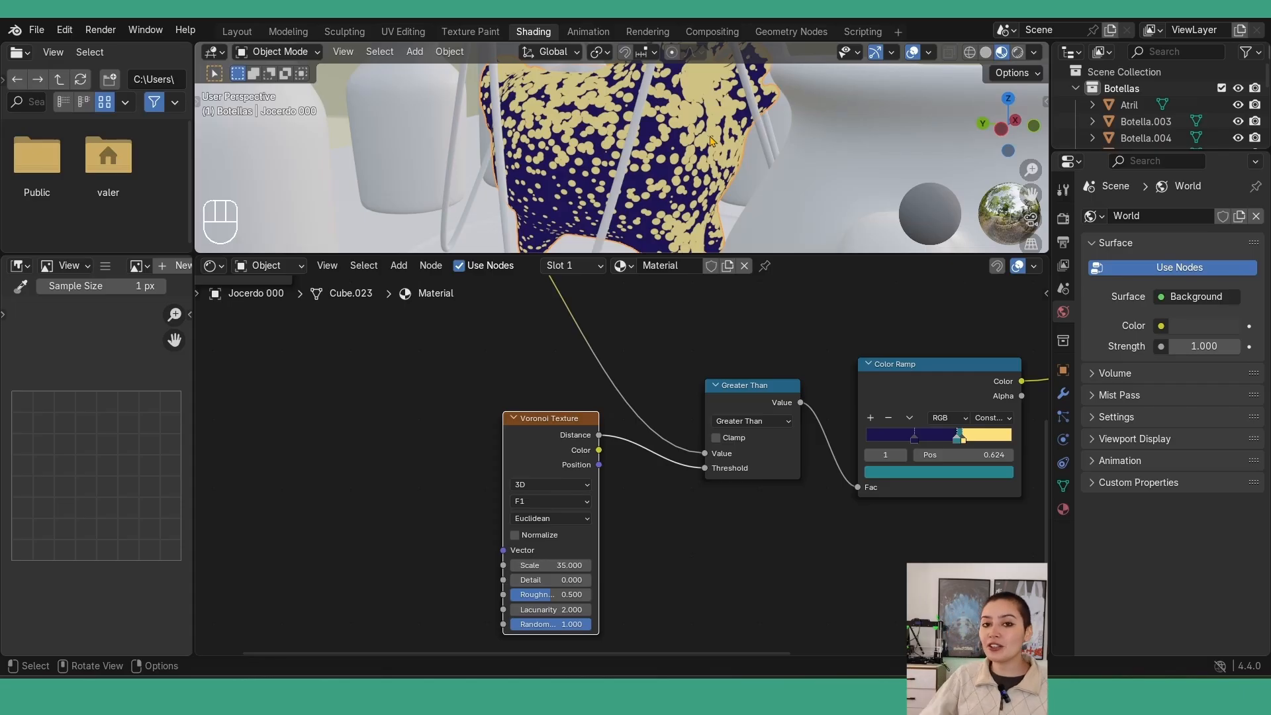
Set the Voronoi Texture's Randomness to 0 and switch its dimensions to 2D
middle_click_drag(581, 602, 597, 597)
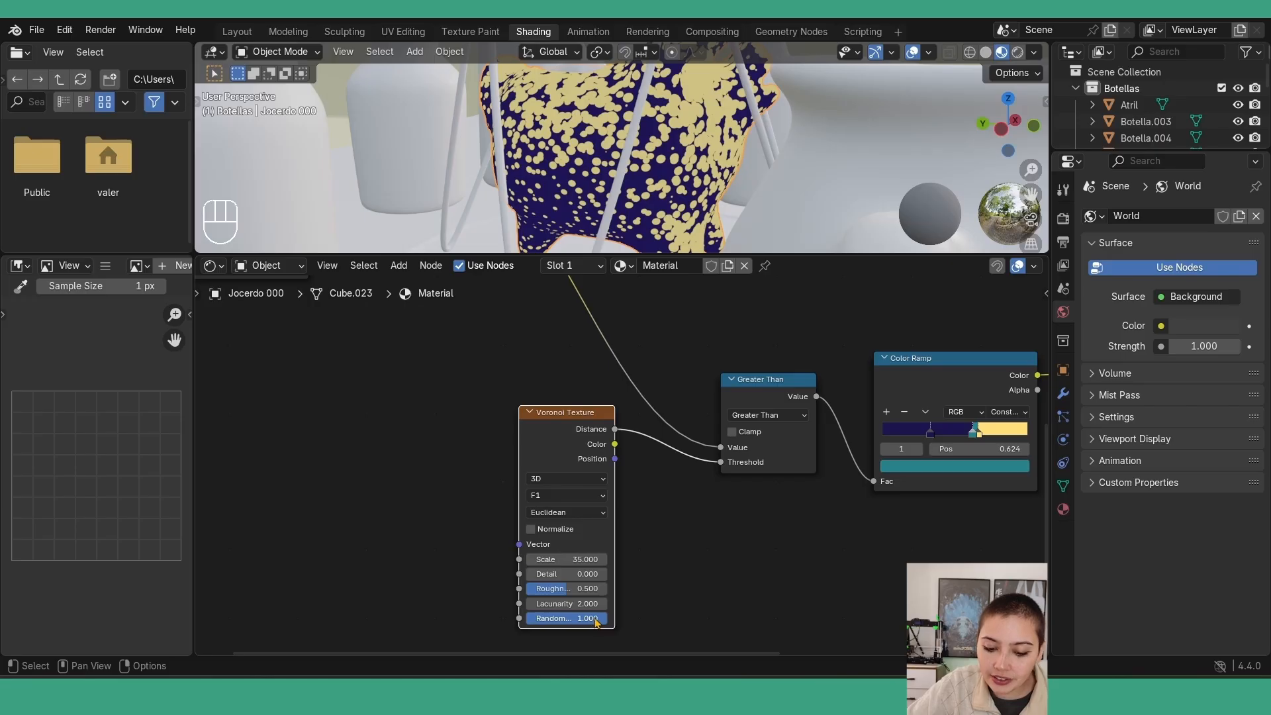
left_click_drag(597, 622, 529, 619)
middle_click_drag(761, 159, 685, 201)
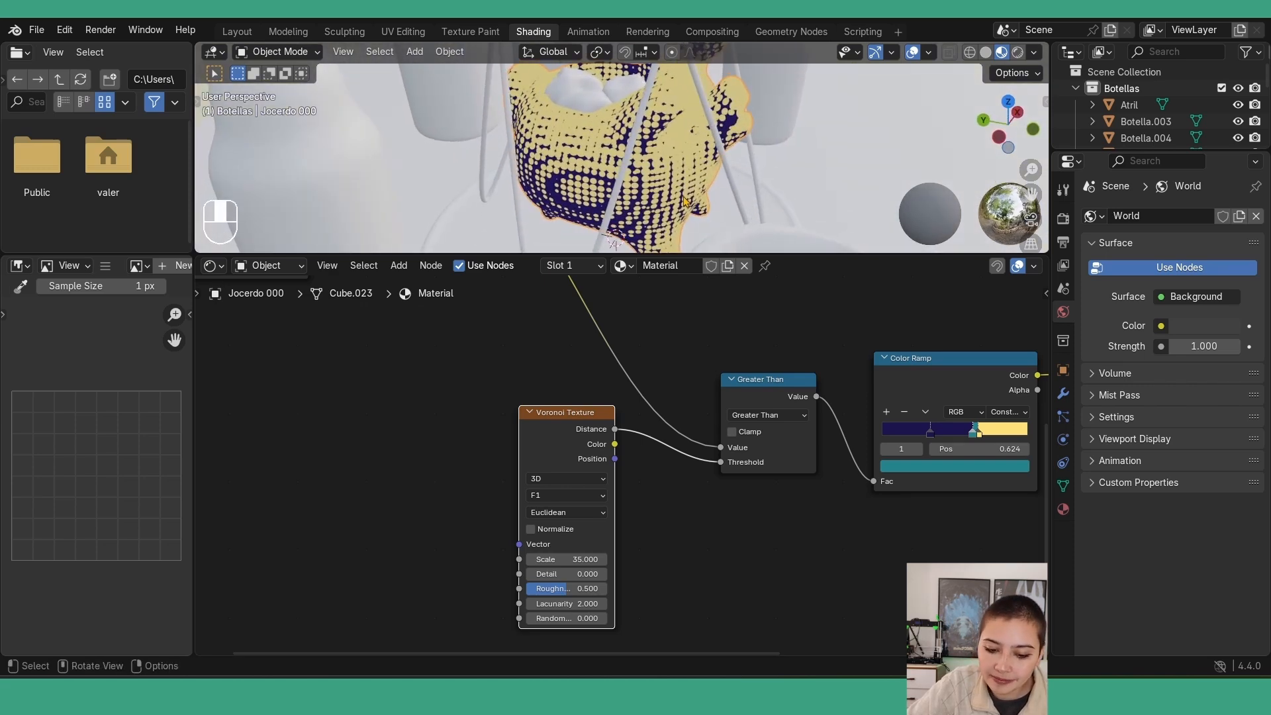
left_click(559, 482)
left_click(561, 527)
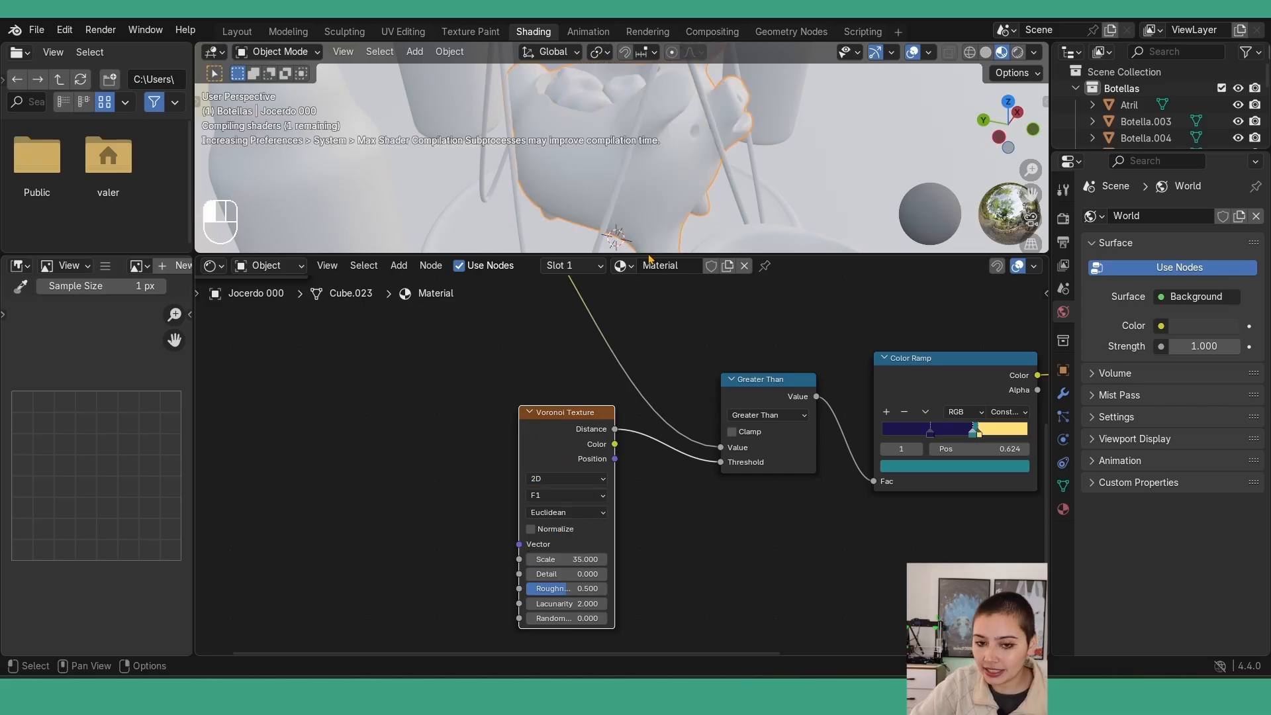
middle_click_drag(645, 238, 661, 172)
Add a Texture Coordinate node before the Voronoi Texture and connect its Camera output to the Voronoi's Vector input
scroll(485, 444, "down", 2)
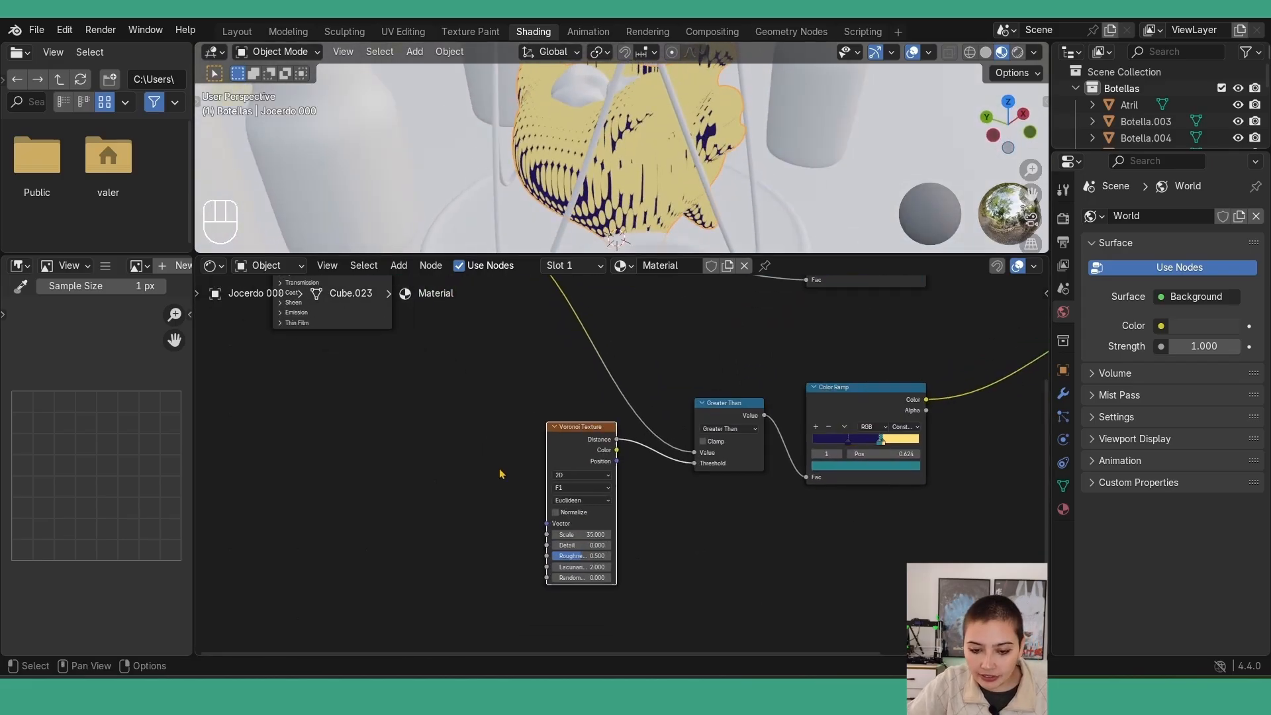
key("shift+a")
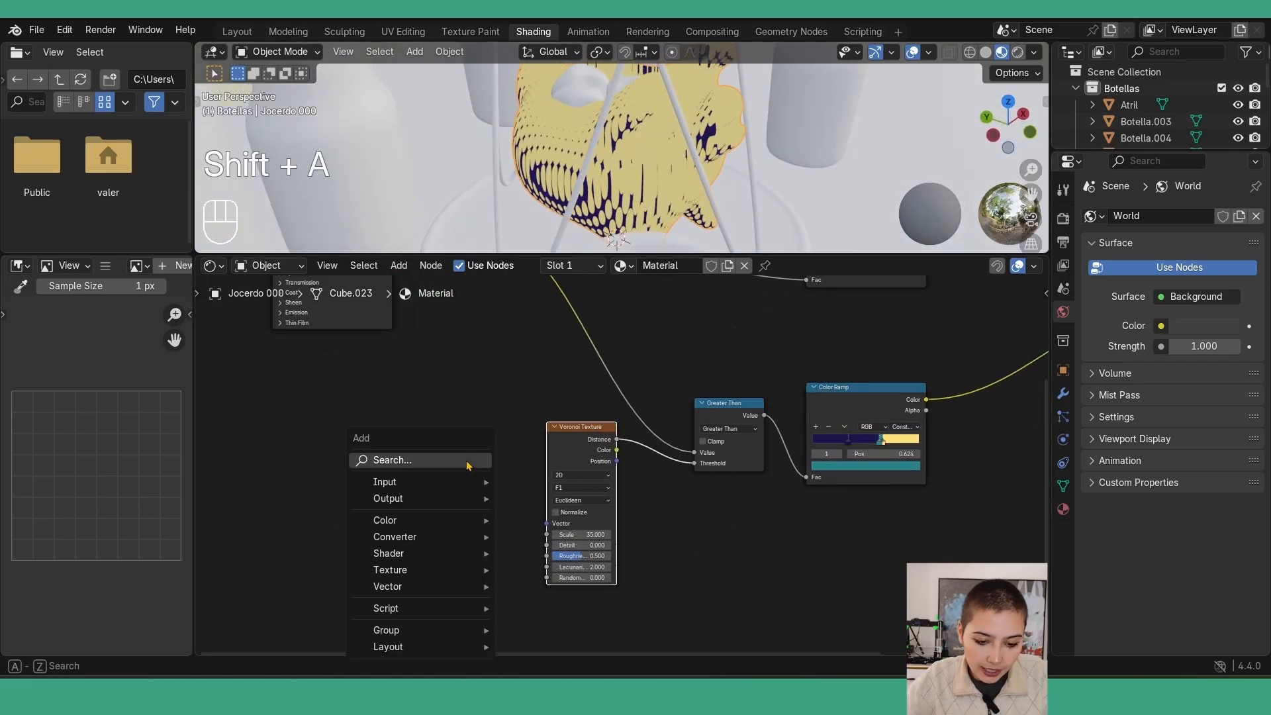
type("texture coo")
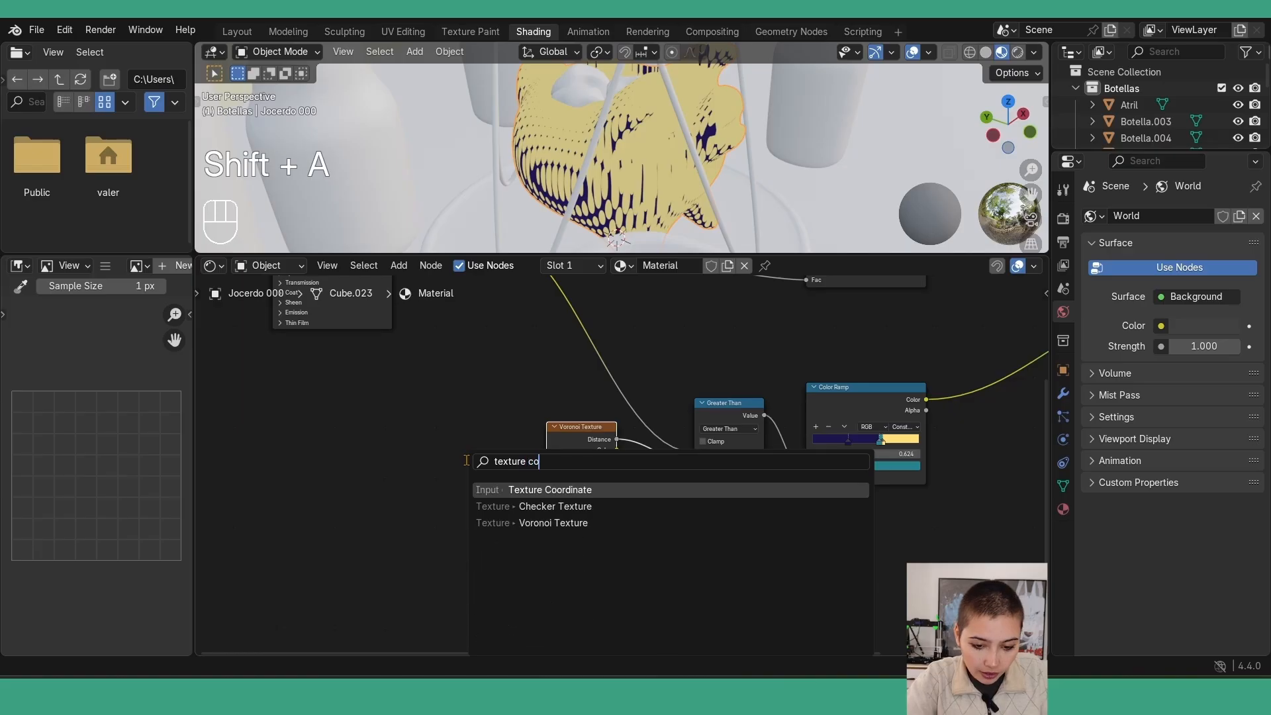
left_click(558, 490)
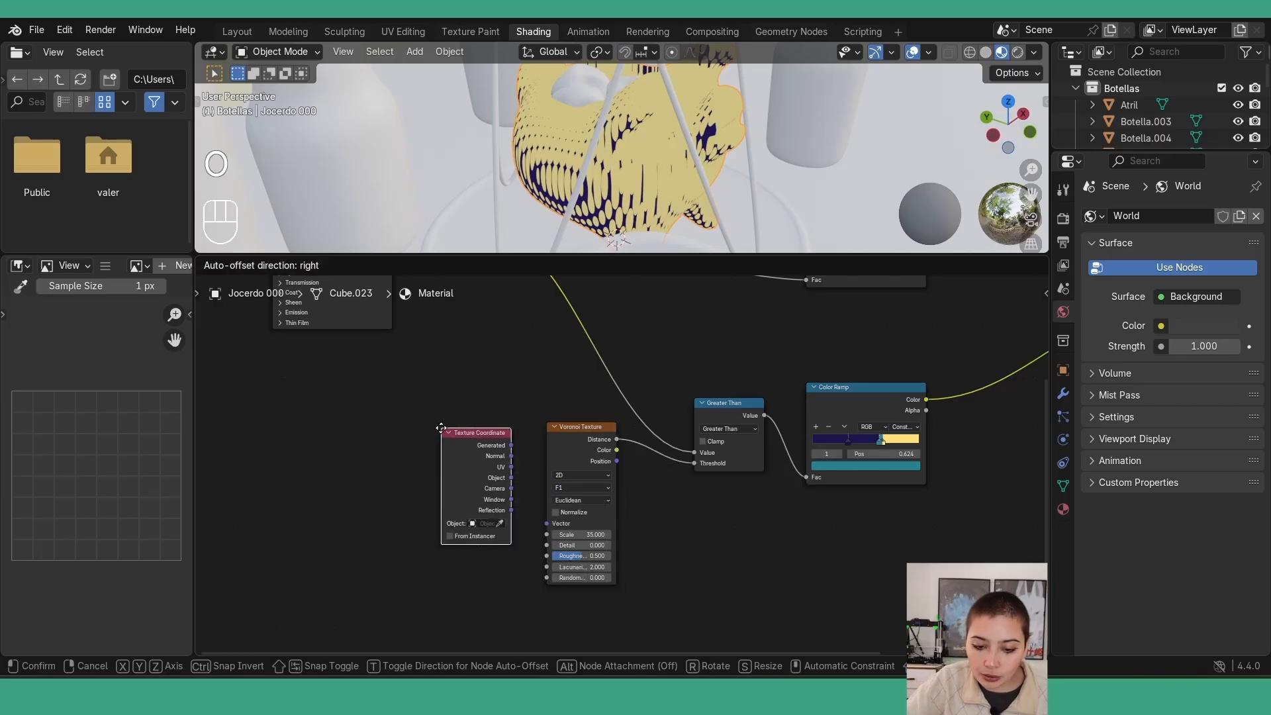
left_click(429, 438)
middle_click_drag(618, 199, 569, 198)
scroll(549, 460, "up", 2)
middle_click_drag(551, 450, 568, 424)
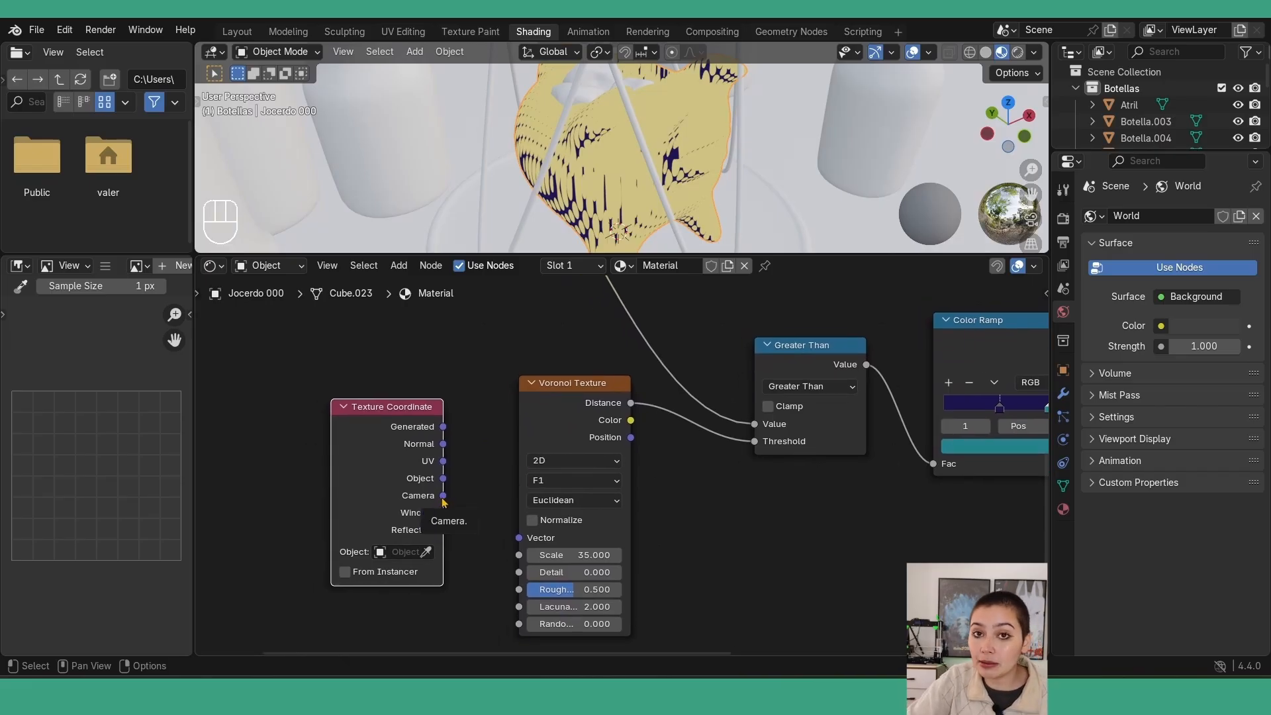
left_click_drag(443, 497, 517, 537)
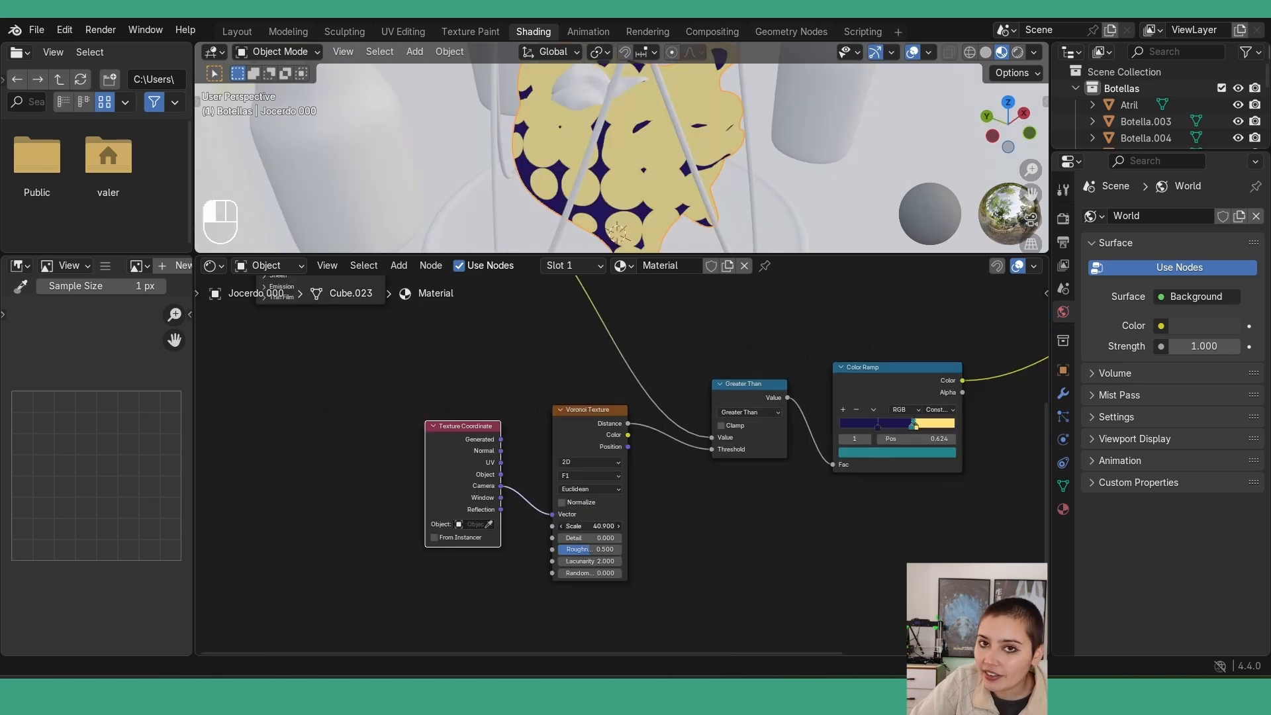
Set the Voronoi Texture's Scale to 300
left_click_drag(589, 526, 864, 526)
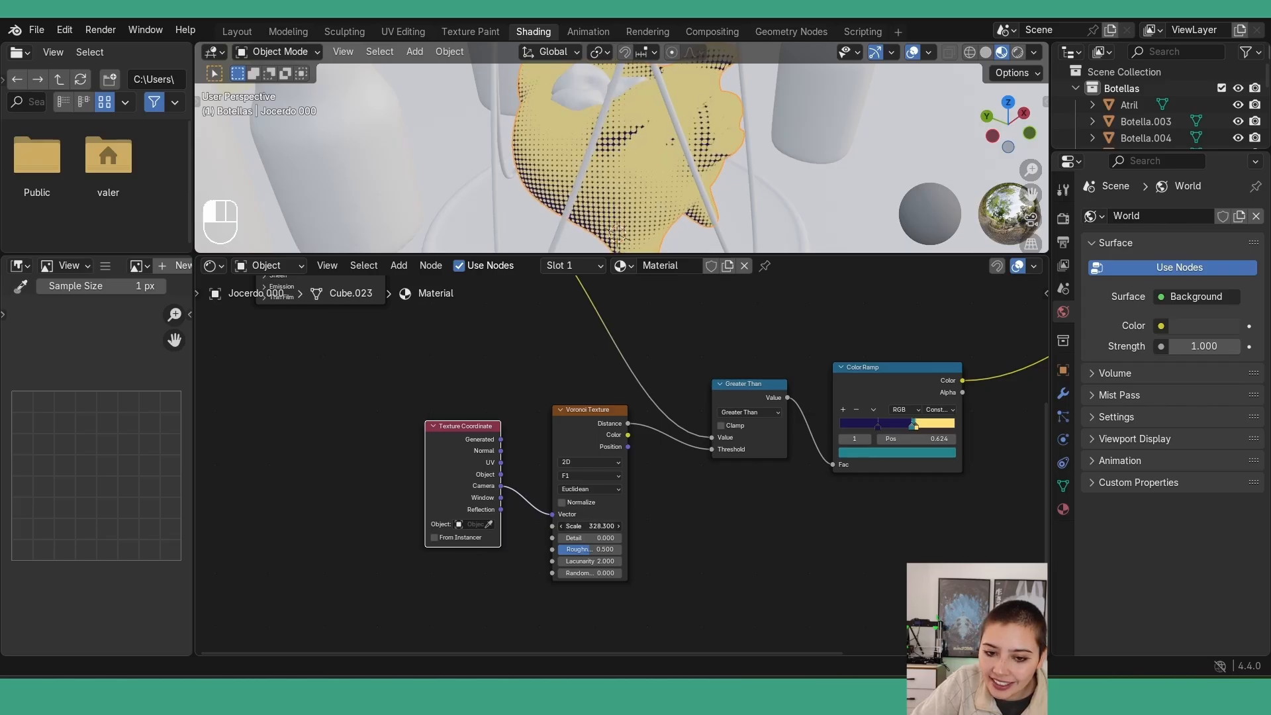
left_click(610, 526)
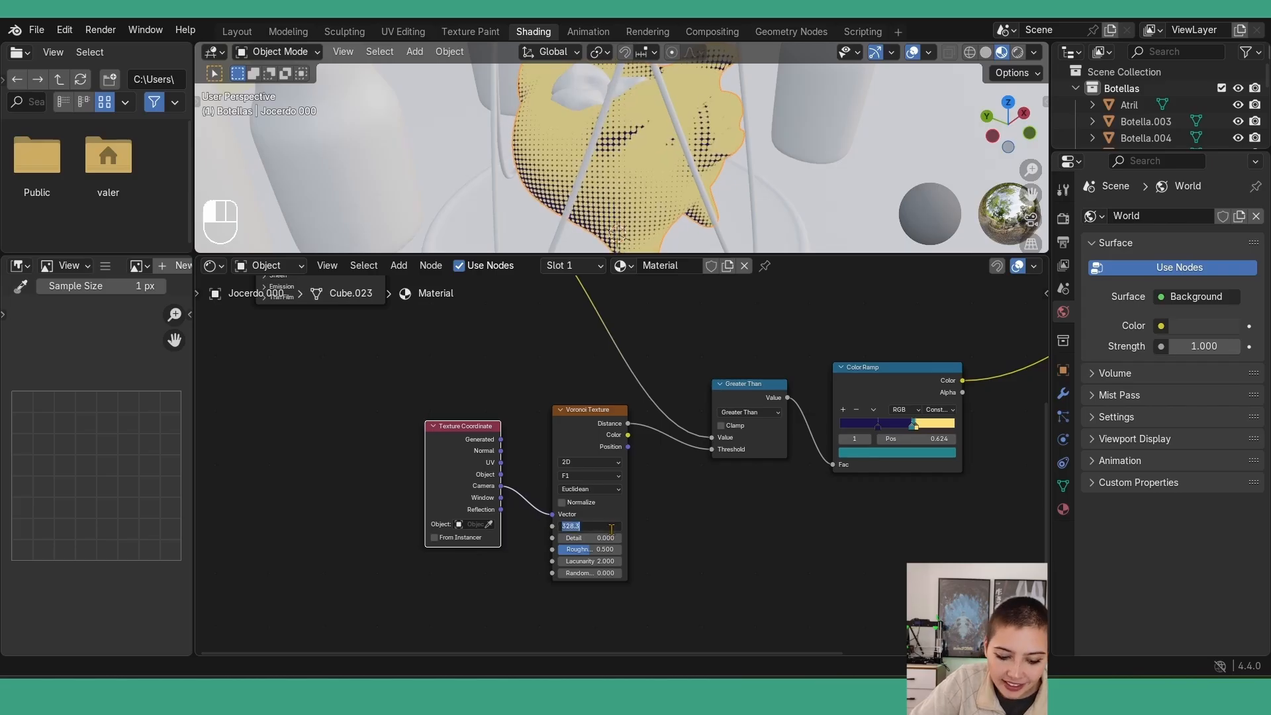
key("Return")
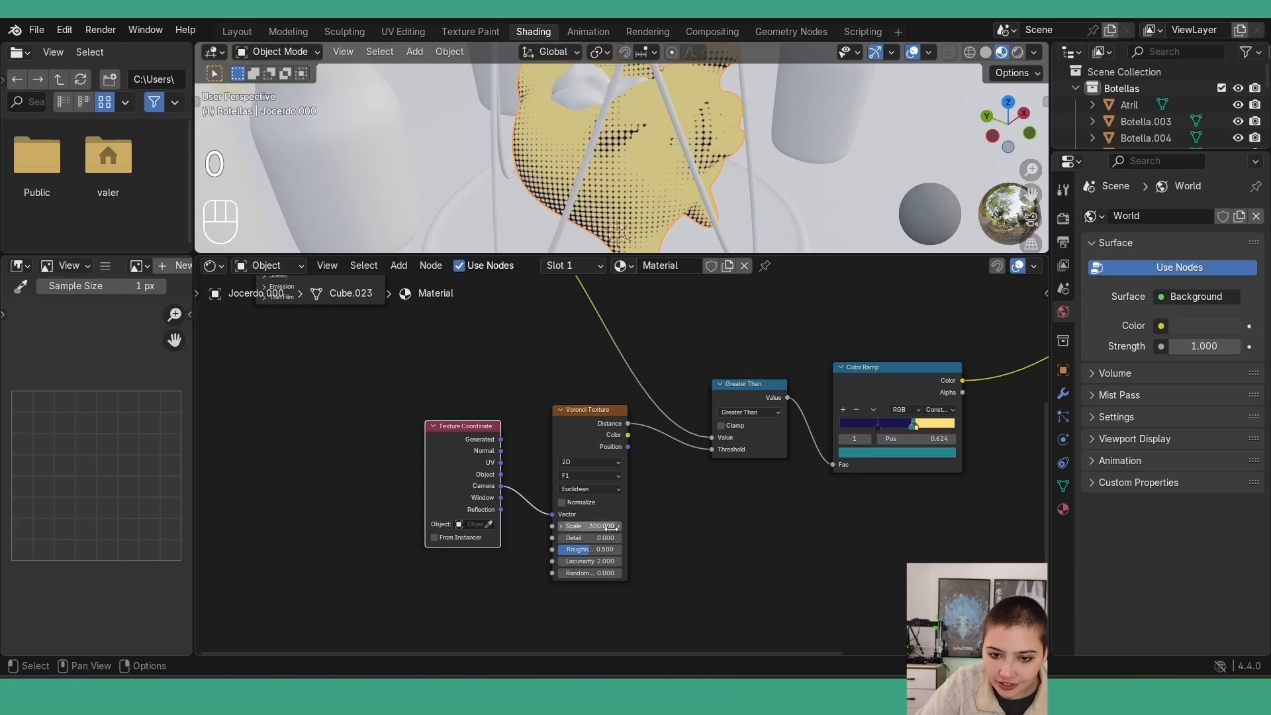
Examine the halftone dot pattern on the pig from several angles and distances
middle_click_drag(619, 199, 584, 169)
scroll(648, 165, "up", 2)
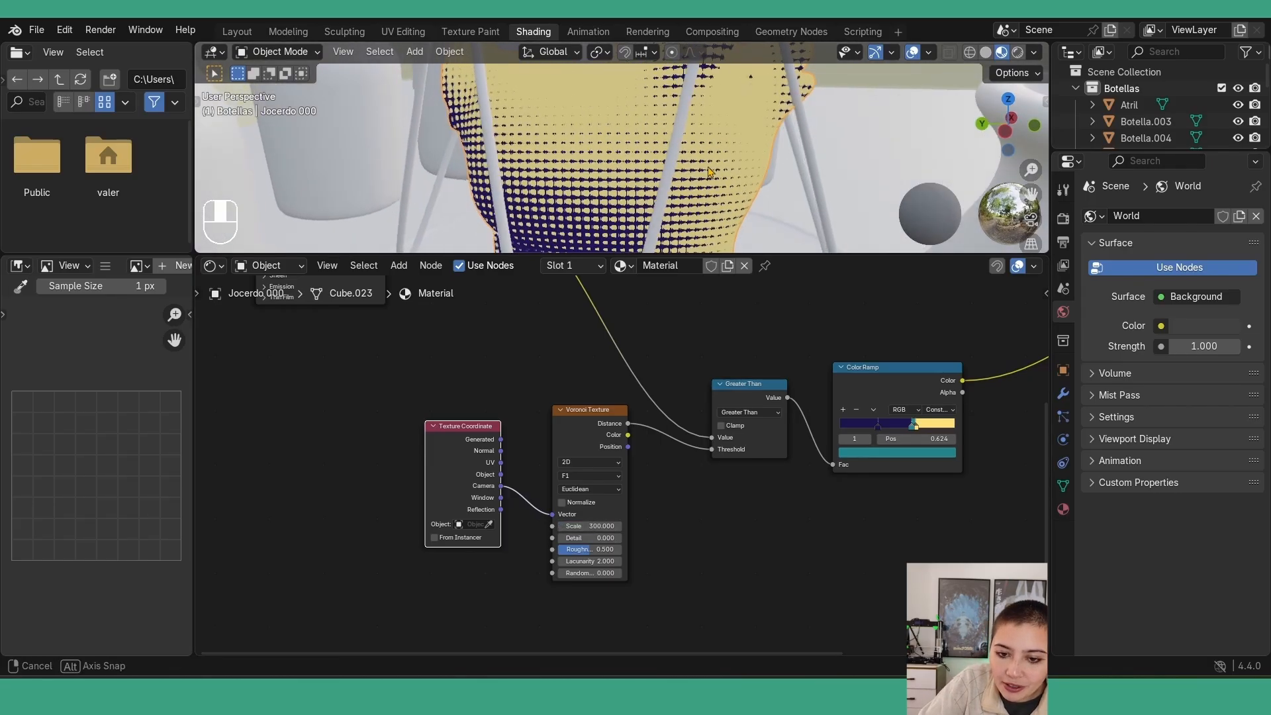
scroll(636, 170, "down", 2)
mouse_move(688, 169)
middle_mouse_down()
mouse_move(761, 171)
mouse_move(672, 180)
middle_mouse_up()
scroll(672, 181, "down", 3)
scroll(672, 181, "up", 3)
scroll(737, 525, "down", 2)
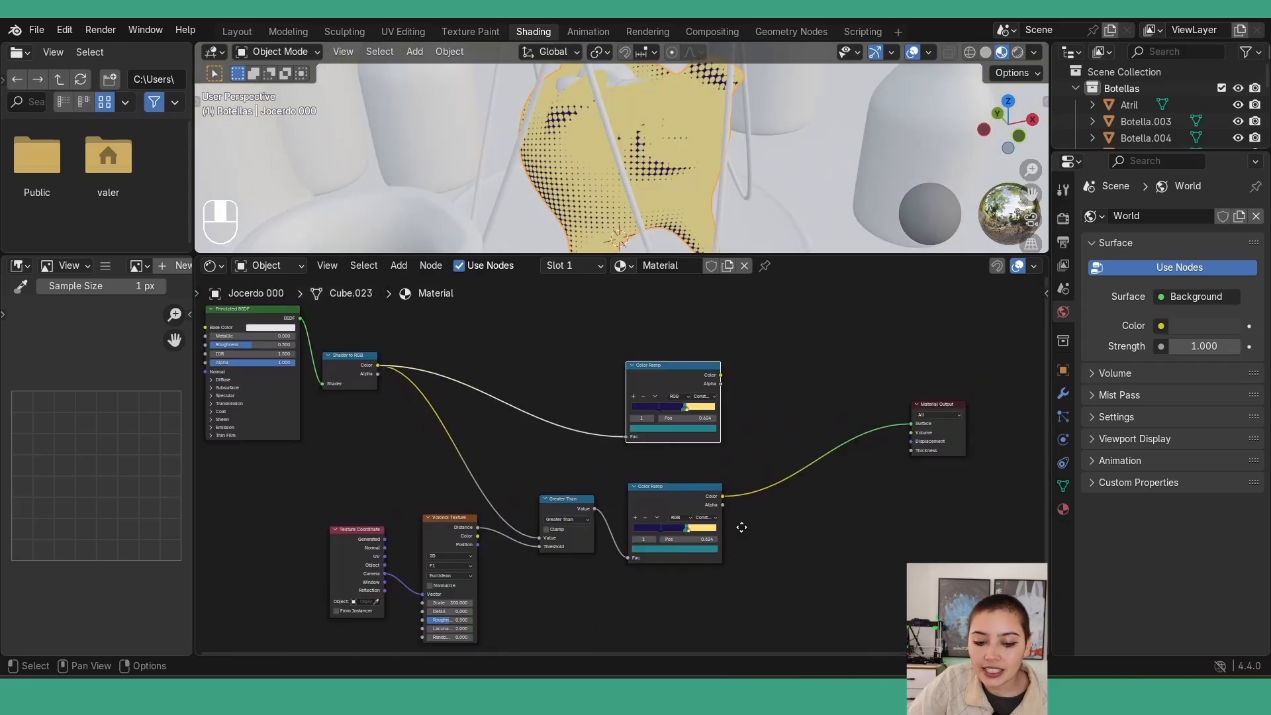
Insert a Mix Color node between the lower Color Ramp and the Material Output, and connect the upper Color Ramp's Color to its B input
middle_click_drag(737, 524, 697, 503)
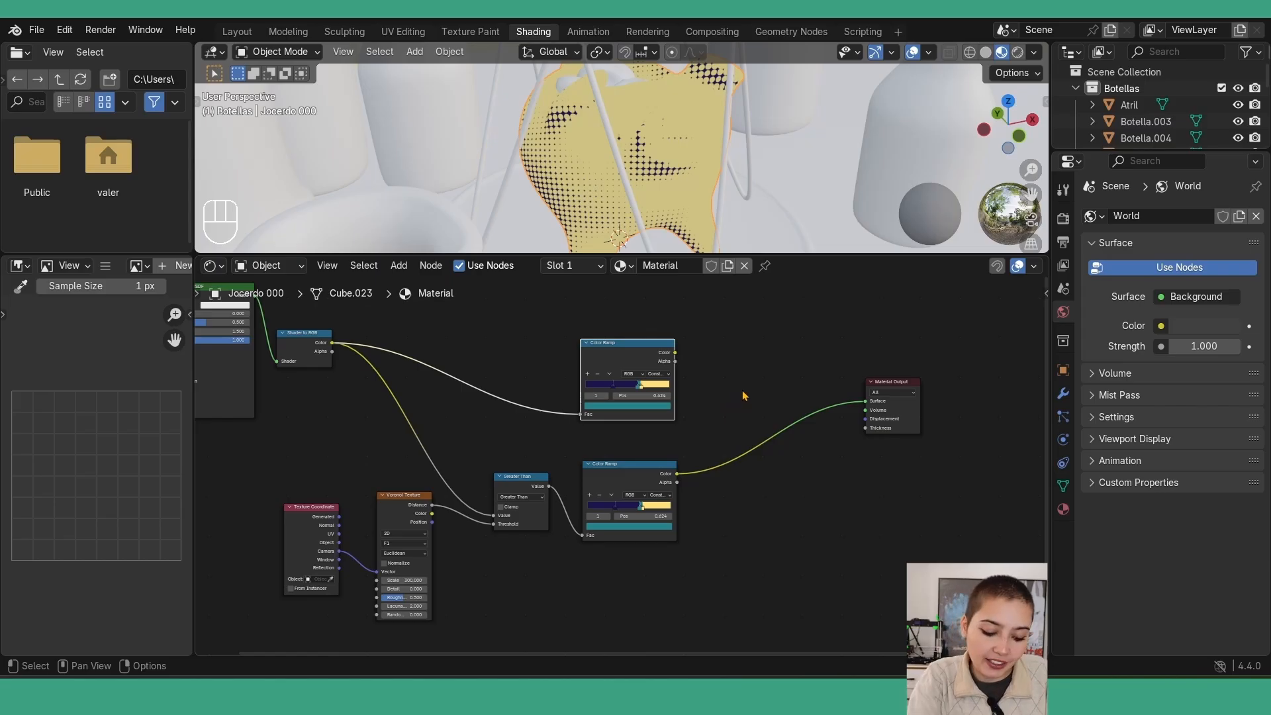
key("shift+a")
type("m")
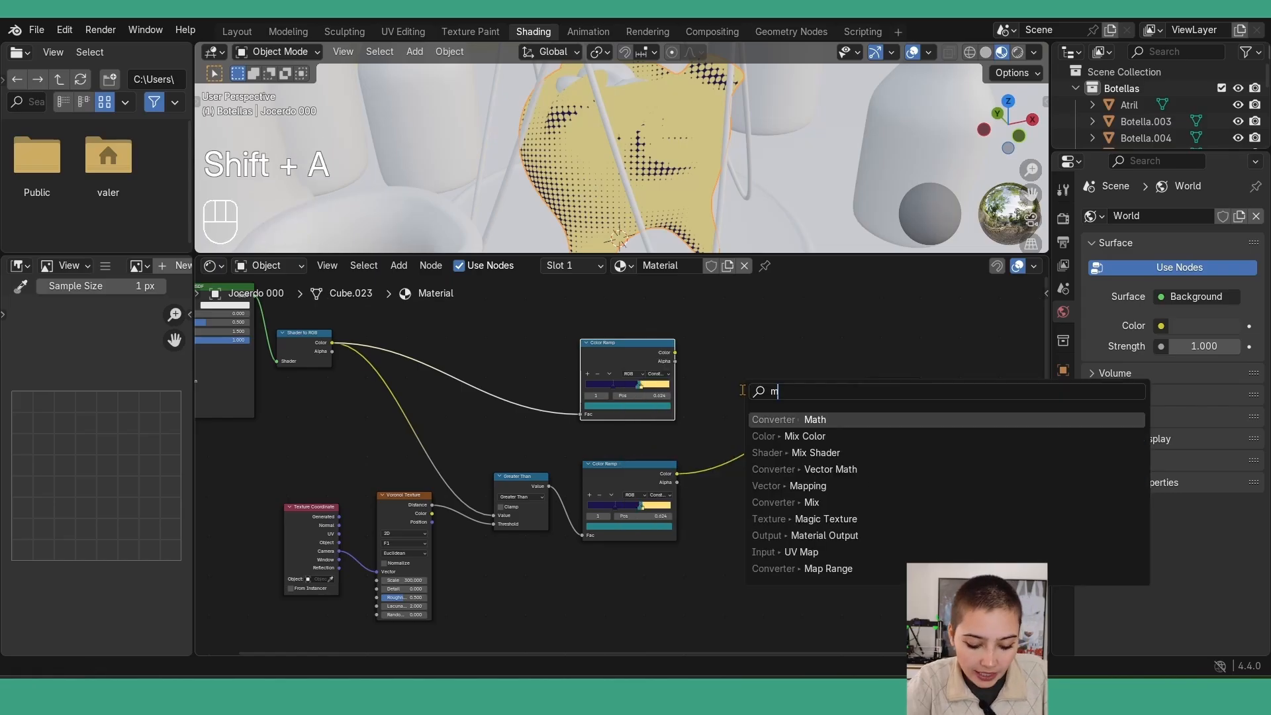
type("ix colo")
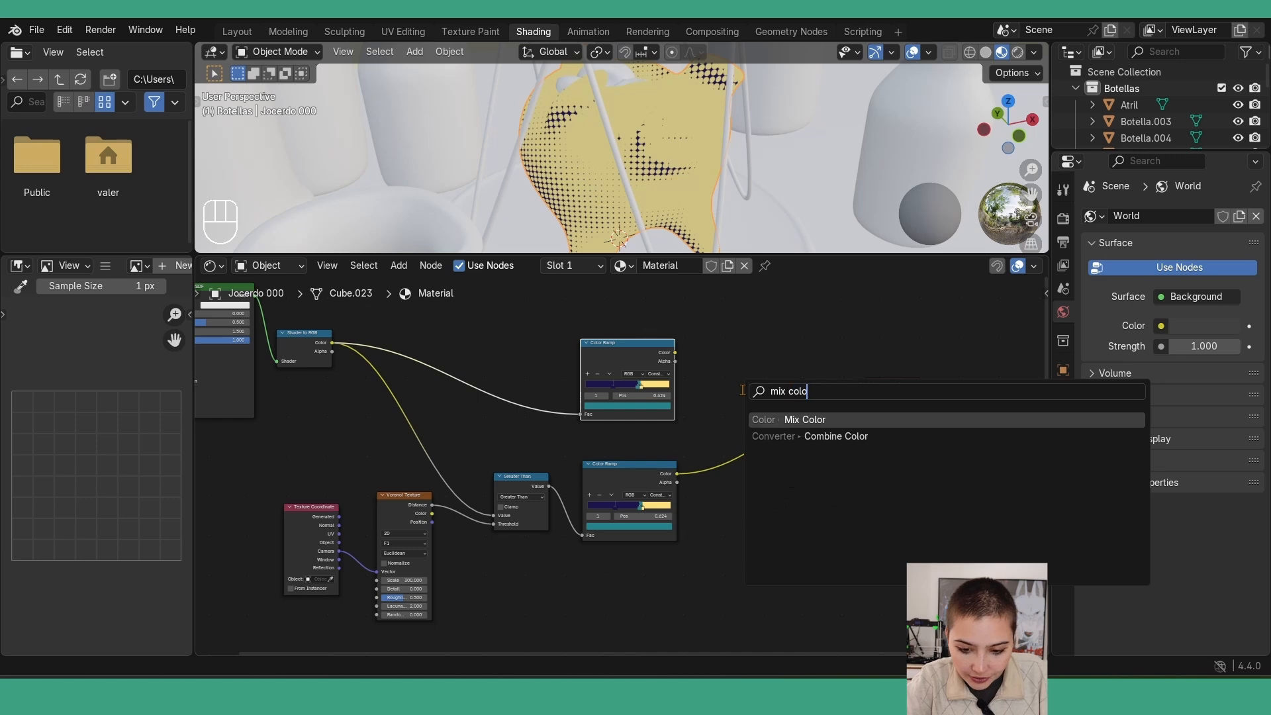
key("Return")
left_click(742, 390)
left_click_drag(675, 352, 740, 473)
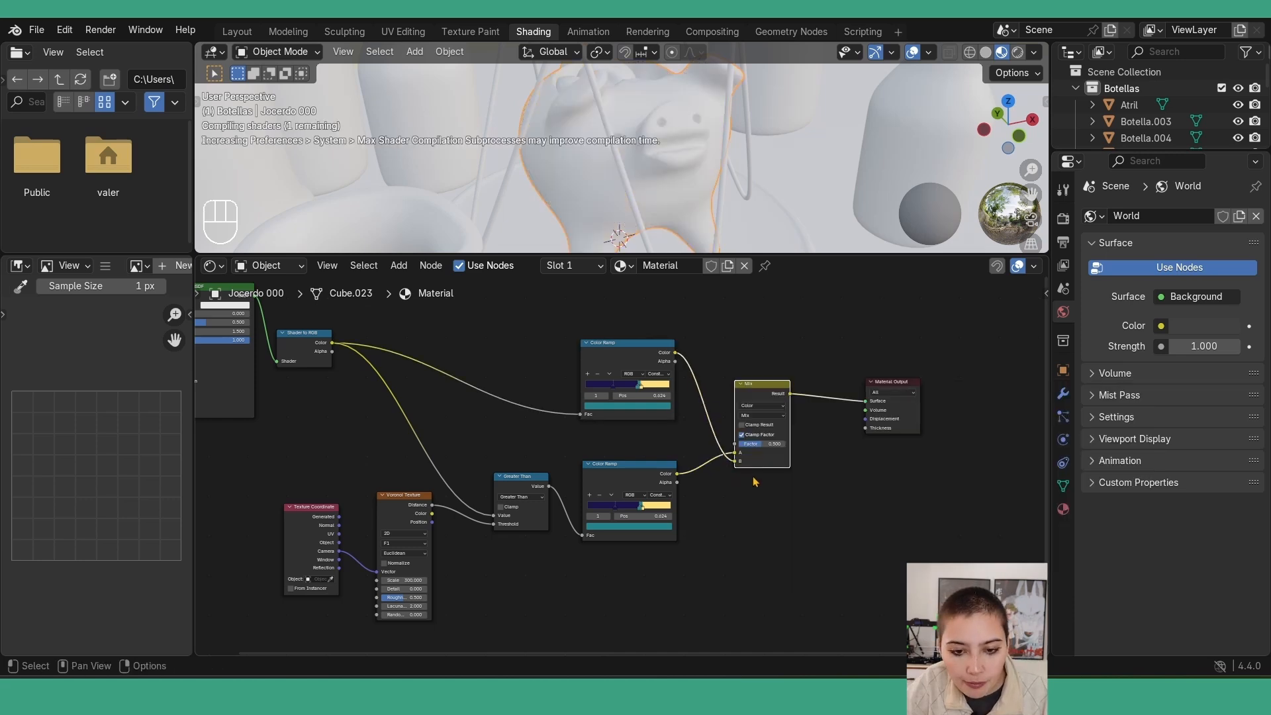
Set the Mix node's blending mode to Multiply and its Factor to 0.927
scroll(885, 415, "up", 3)
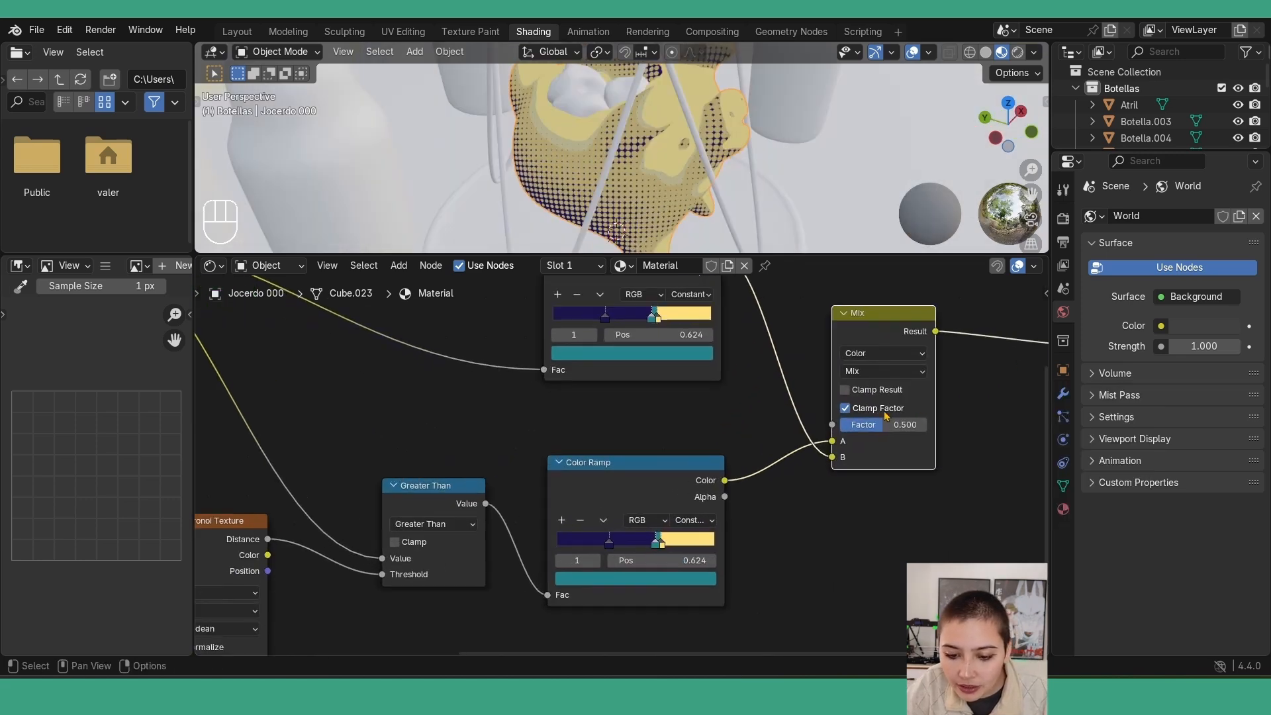
middle_click_drag(886, 415, 700, 487)
left_click(700, 445)
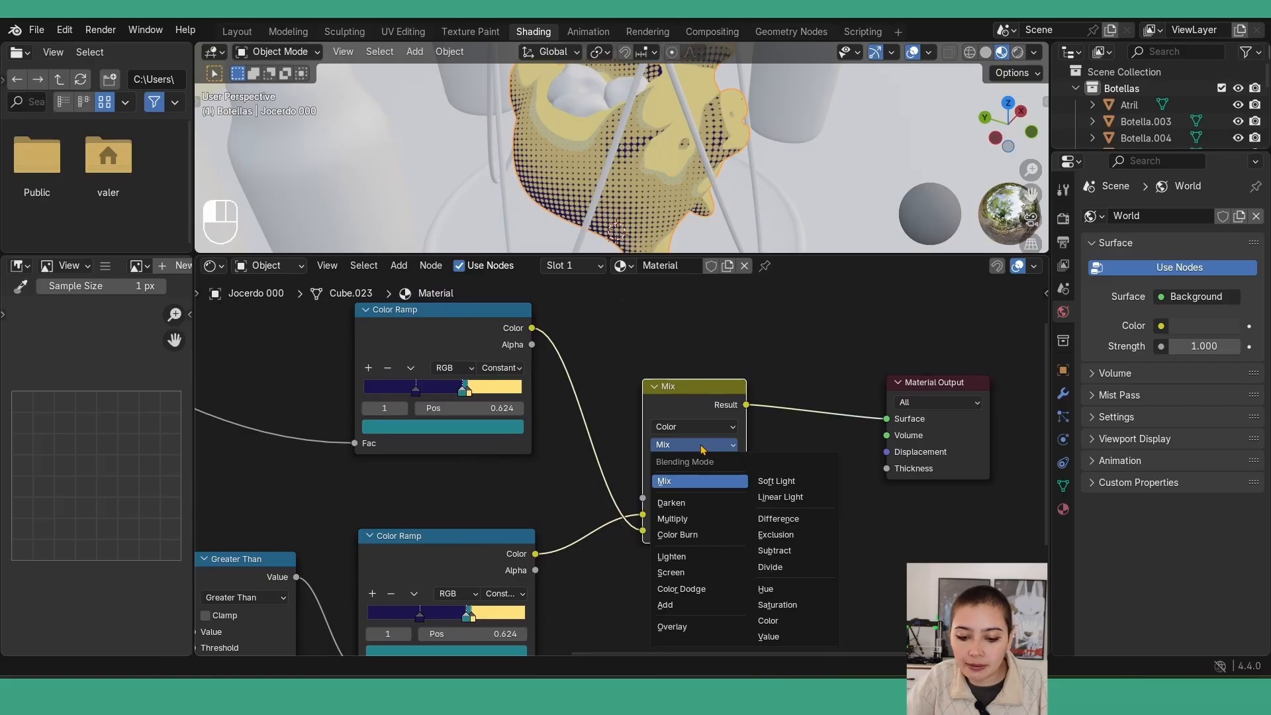
left_click(676, 518)
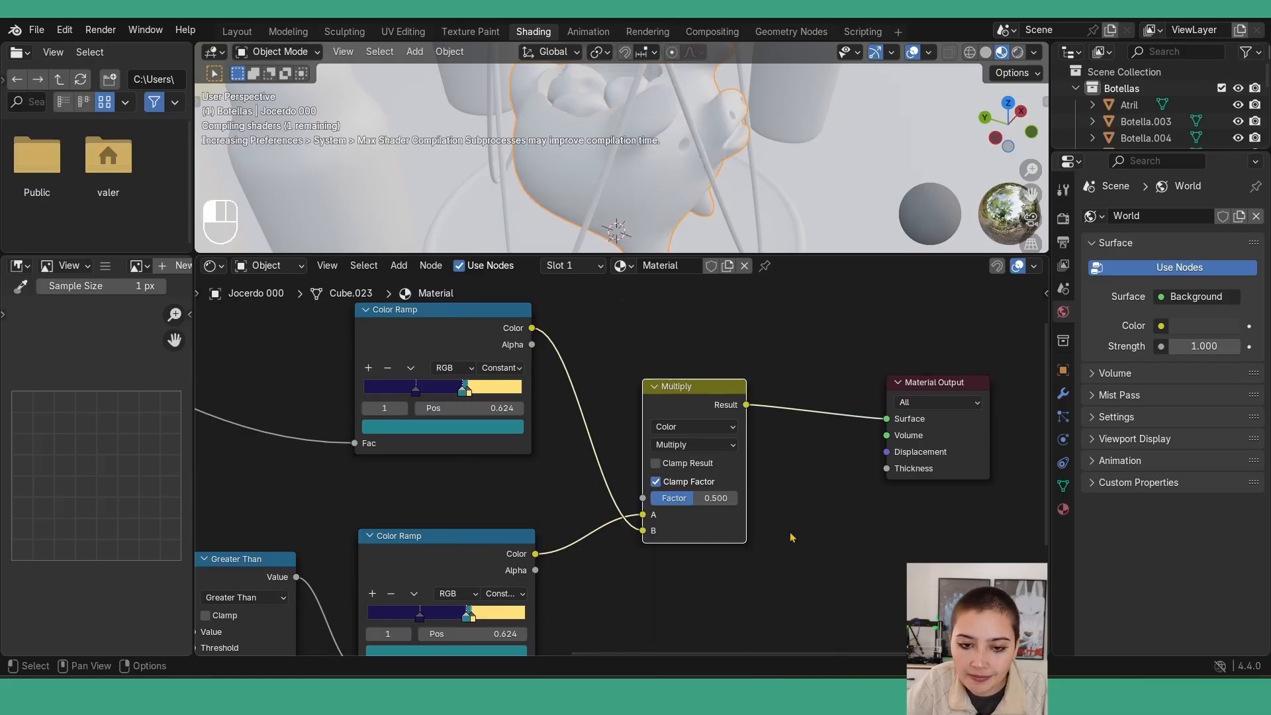
left_click_drag(735, 500, 760, 499)
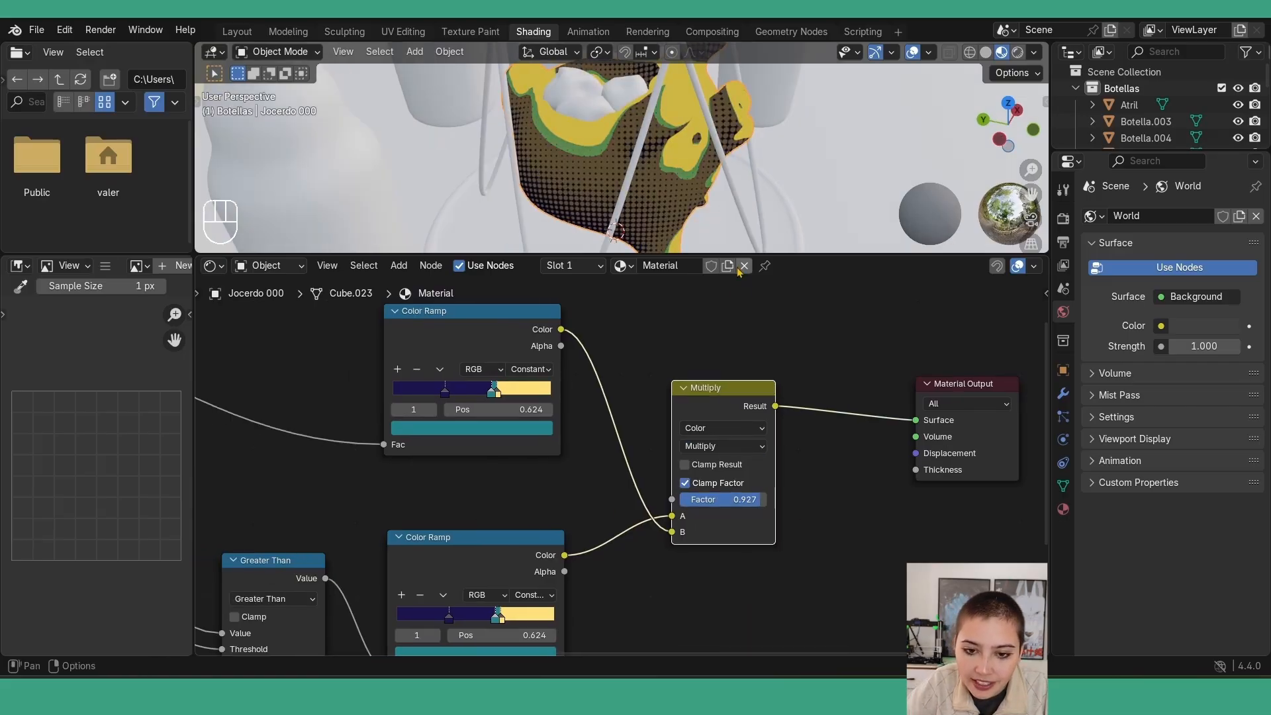
scroll(741, 192, "down", 4)
middle_click_drag(741, 192, 691, 155)
scroll(668, 161, "up", 5)
Change the darkest stop of the upper Color Ramp to the purple-blue #4332B4
middle_click_drag(468, 437, 528, 481)
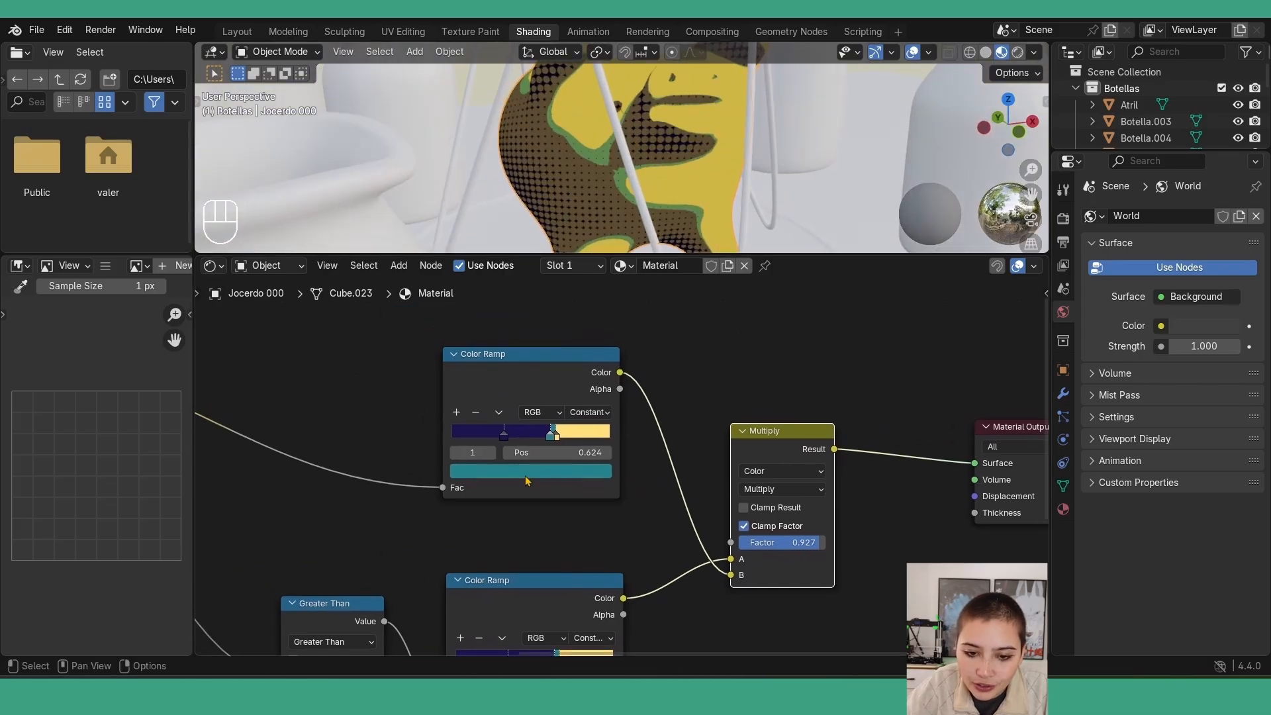
left_click(527, 472)
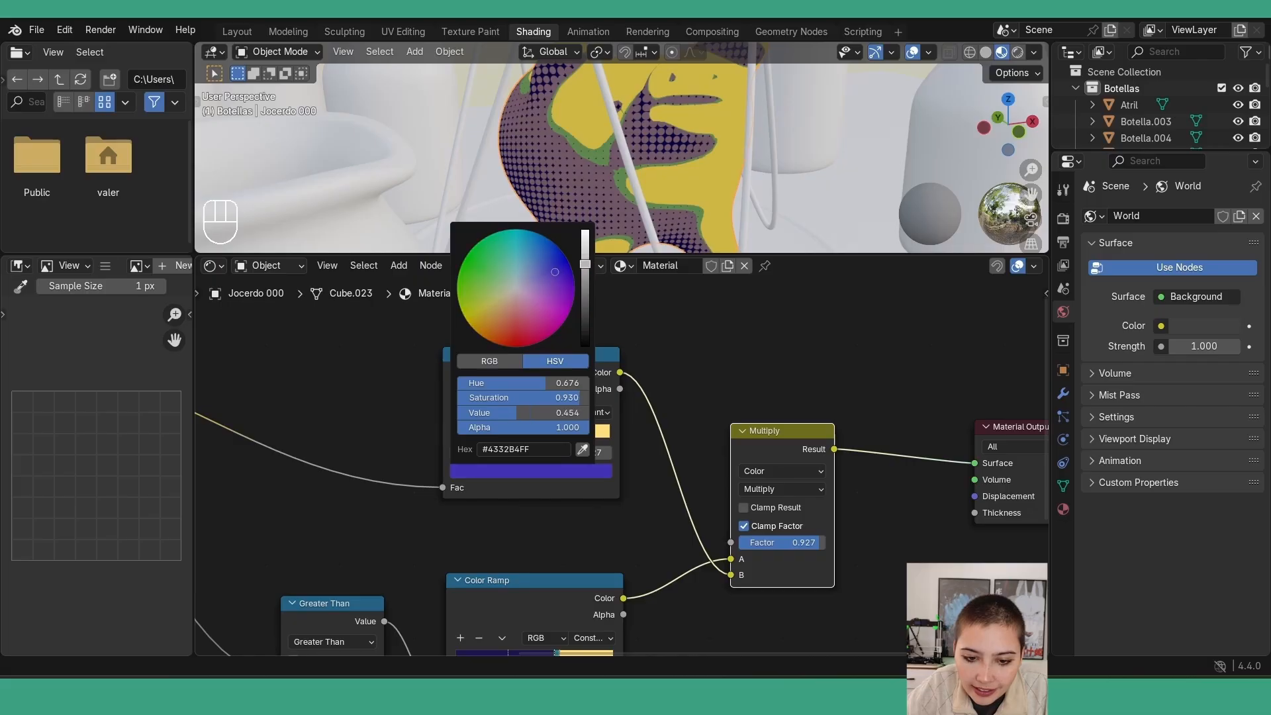
mouse_move(655, 192)
middle_mouse_down()
mouse_move(686, 213)
mouse_move(638, 205)
middle_mouse_up()
scroll(685, 212, "down", 4)
scroll(621, 463, "up", 3)
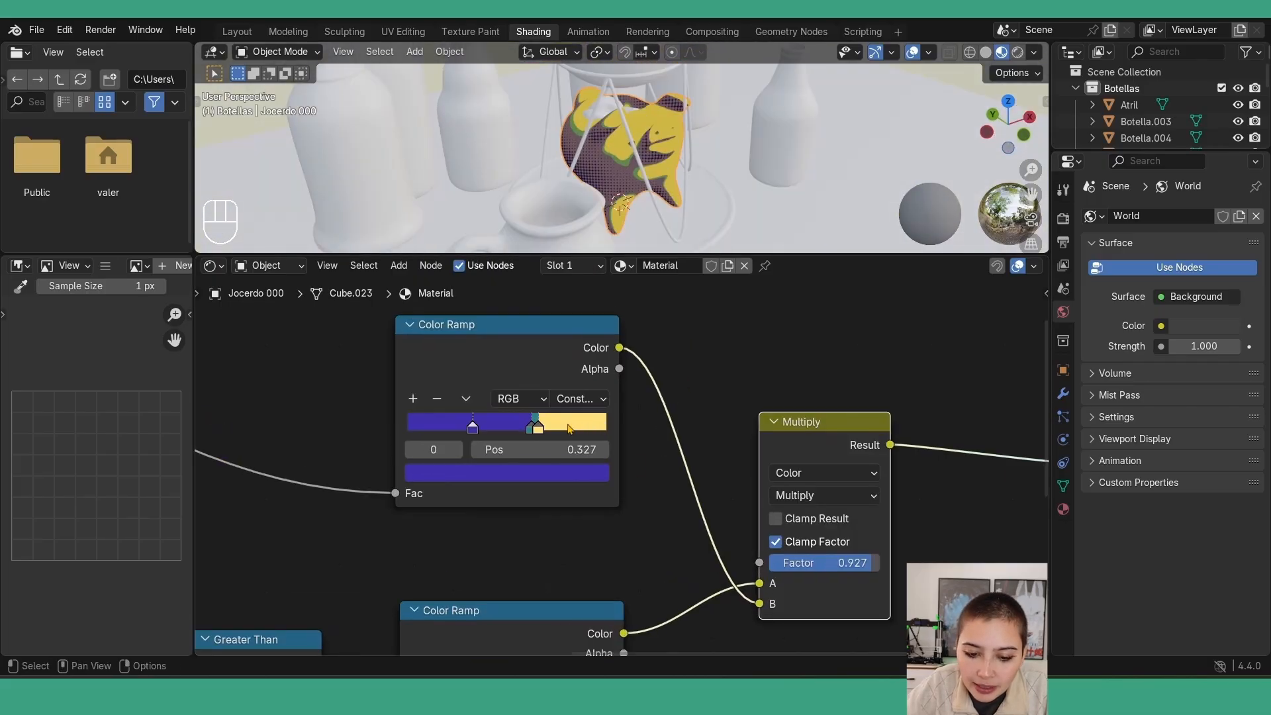
Switch the upper Color Ramp to Linear interpolation and spread its stops, placing the yellow stop at position 0.771
left_click(581, 400)
left_click(595, 486)
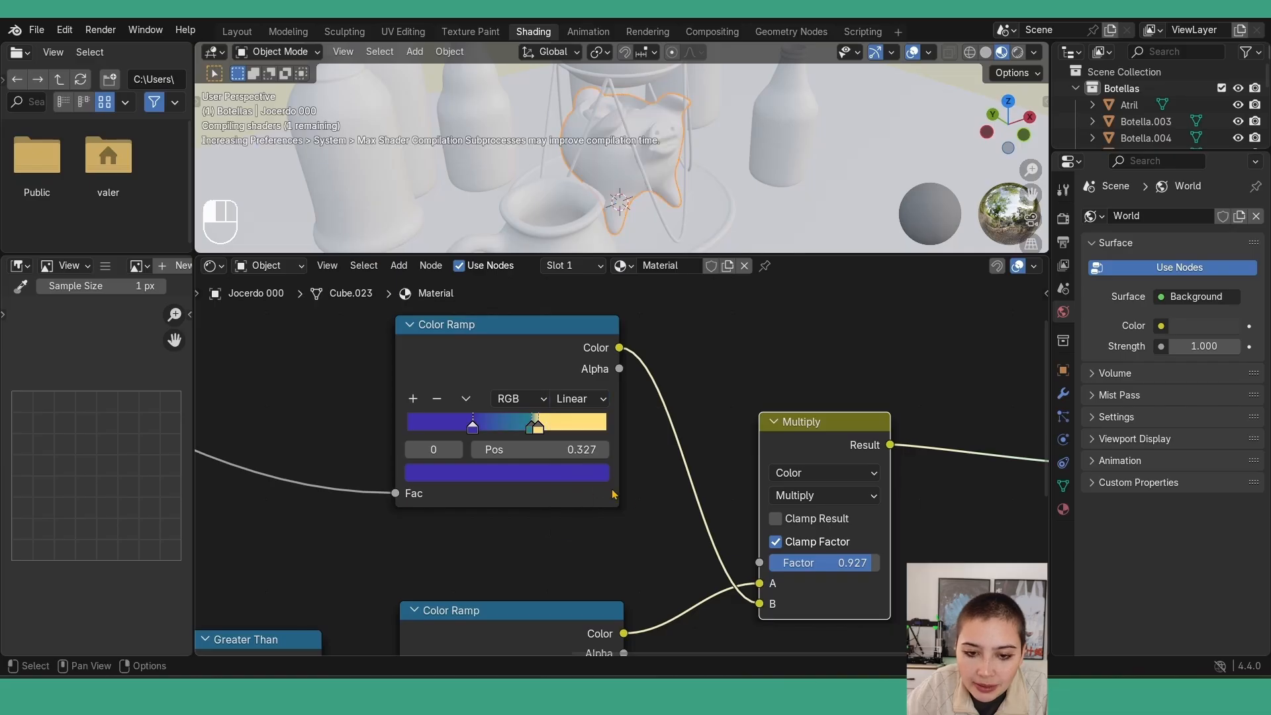
scroll(666, 191, "up", 5)
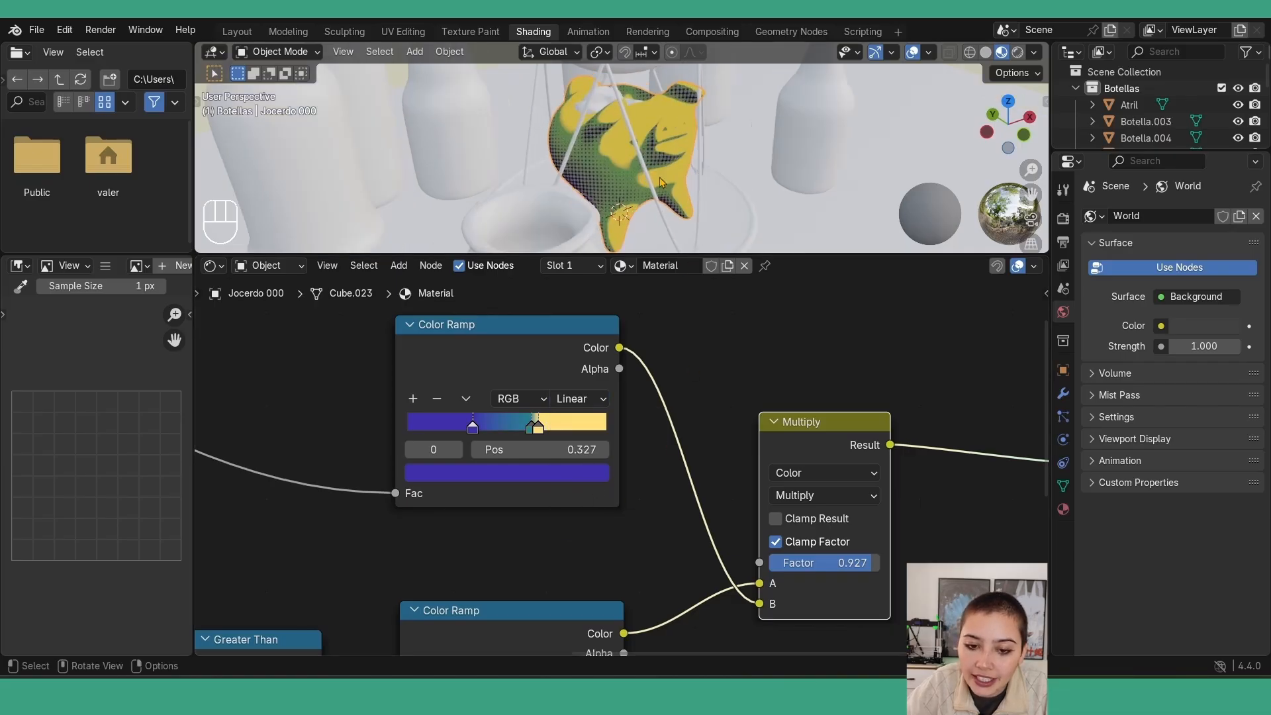
middle_click_drag(669, 190, 734, 204)
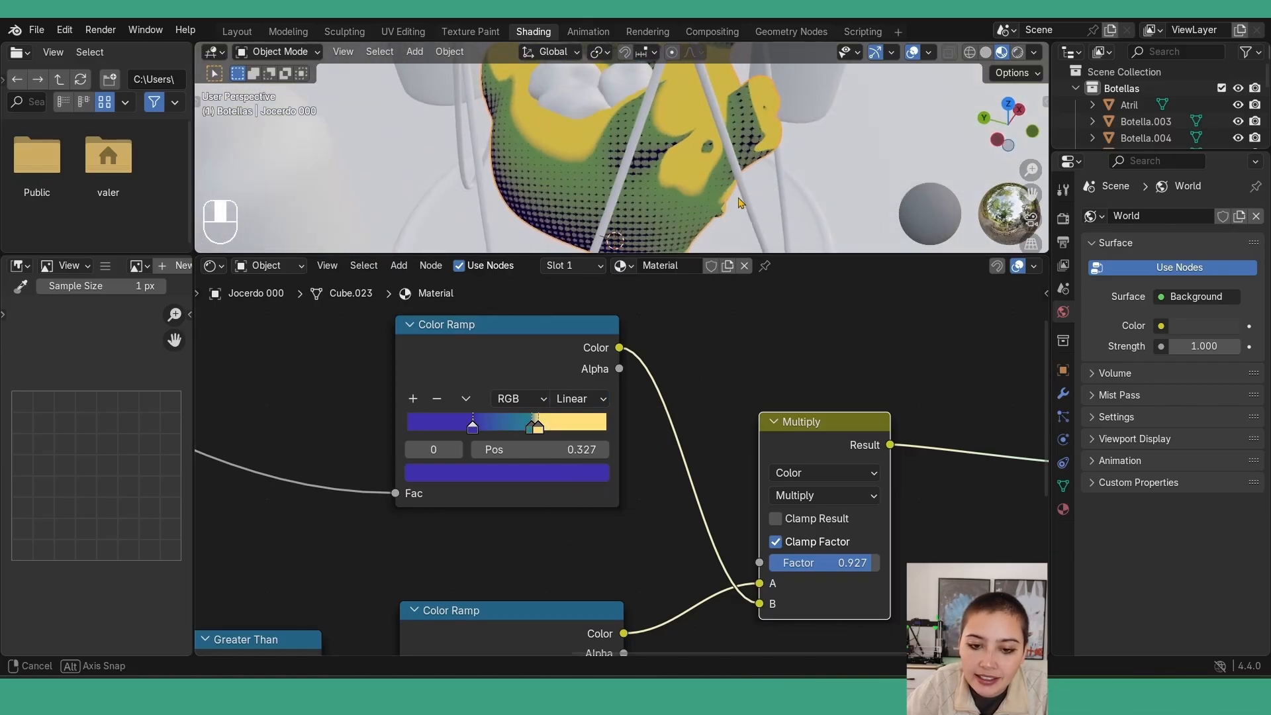
mouse_move(532, 428)
left_mouse_down()
mouse_move(511, 445)
mouse_move(583, 431)
left_mouse_up()
middle_click_drag(818, 159, 680, 212)
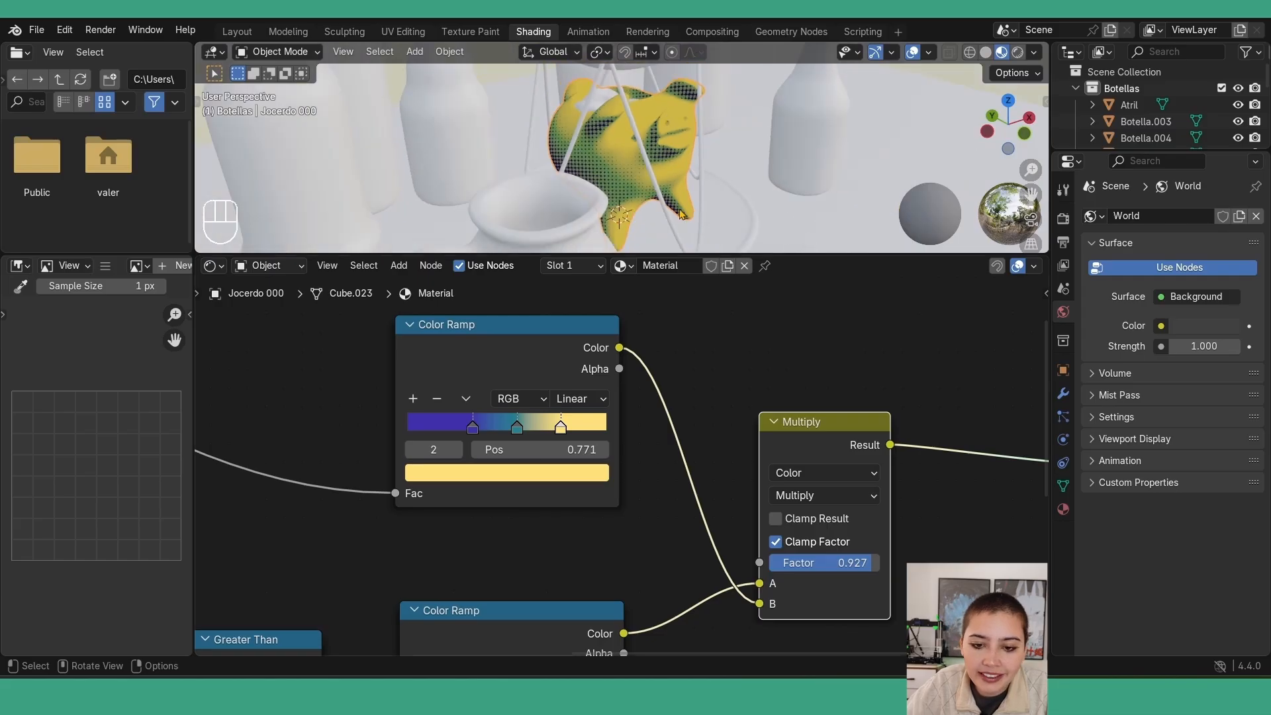
scroll(698, 454, "down", 5)
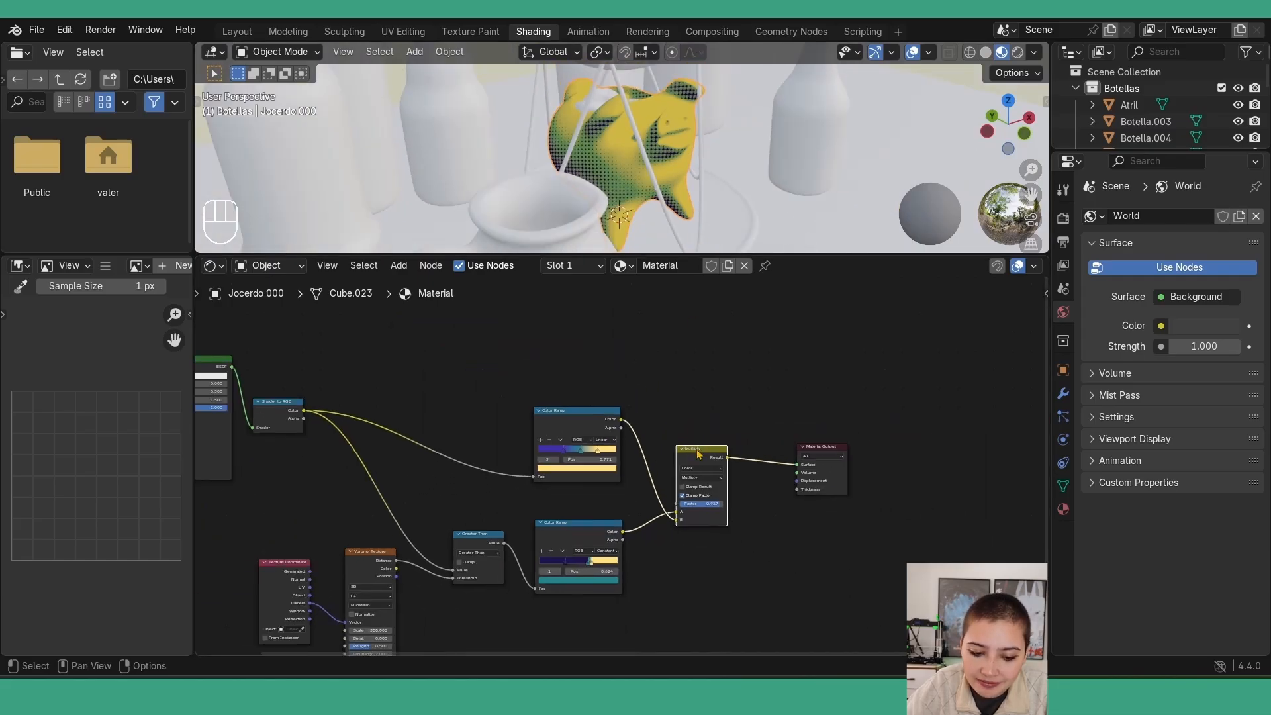
middle_click_drag(595, 505, 732, 564)
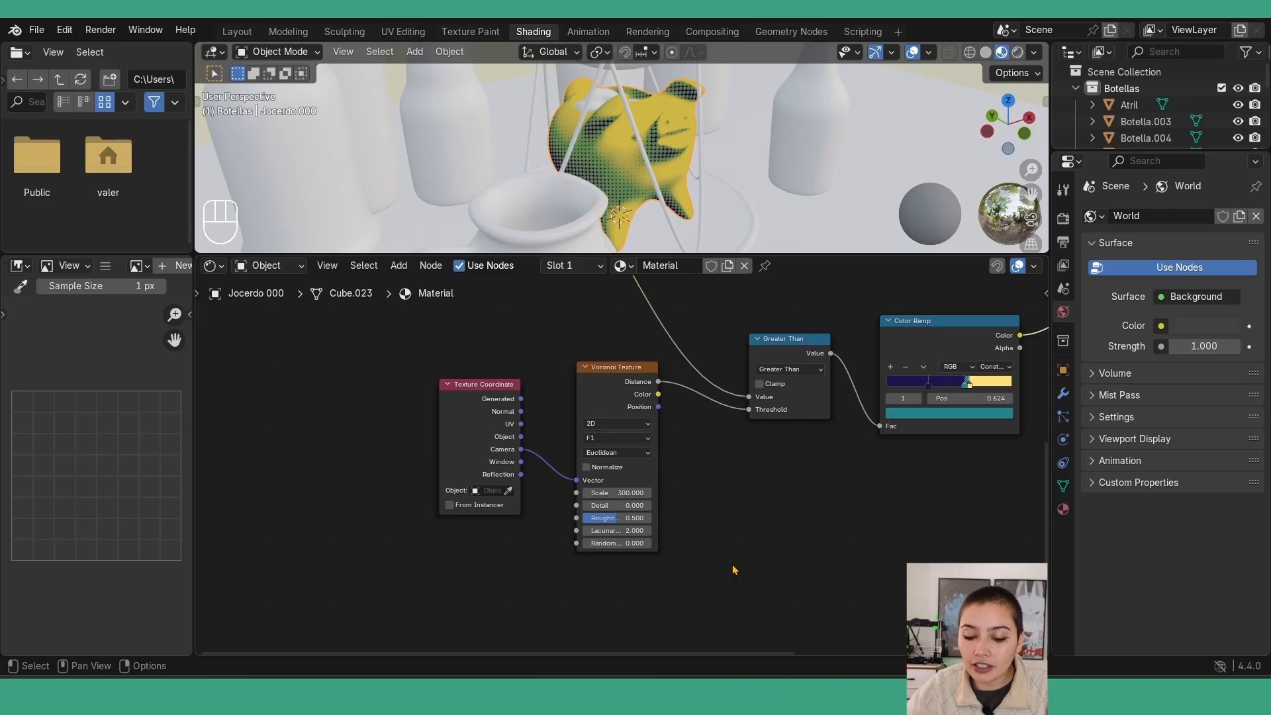
scroll(713, 550, "down", 2)
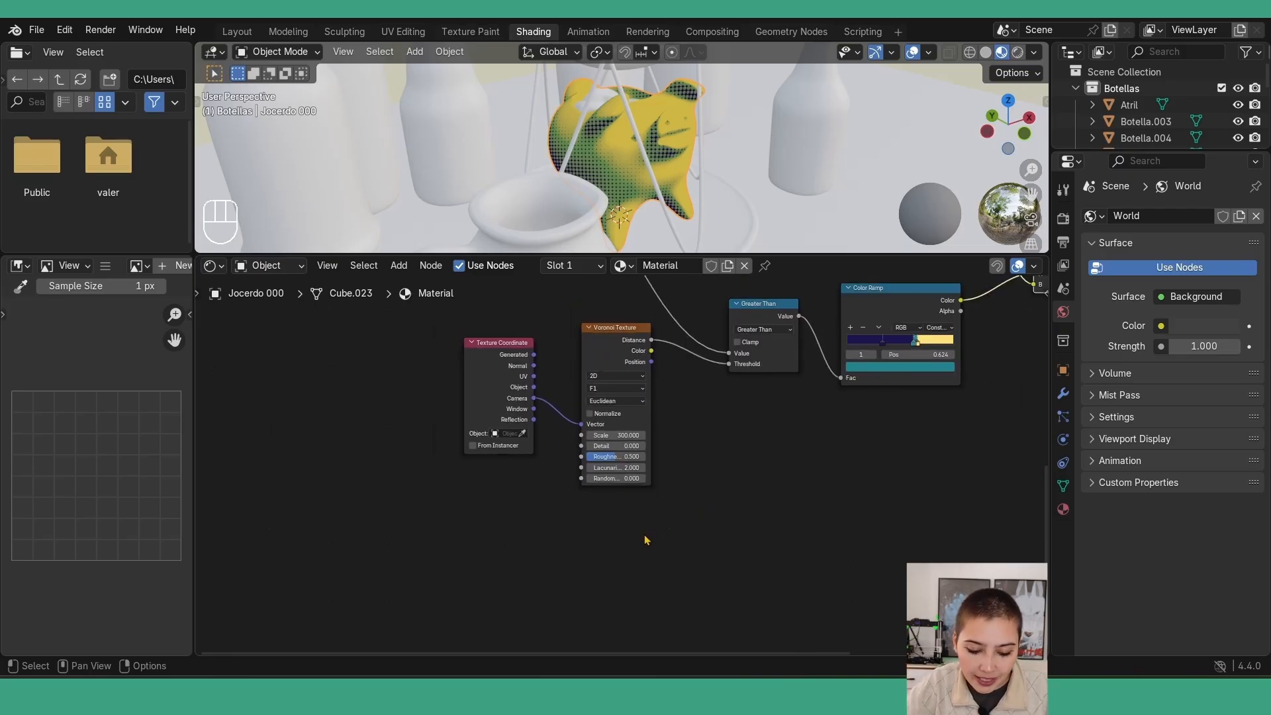
middle_click_drag(647, 539, 627, 521)
key("shift+a")
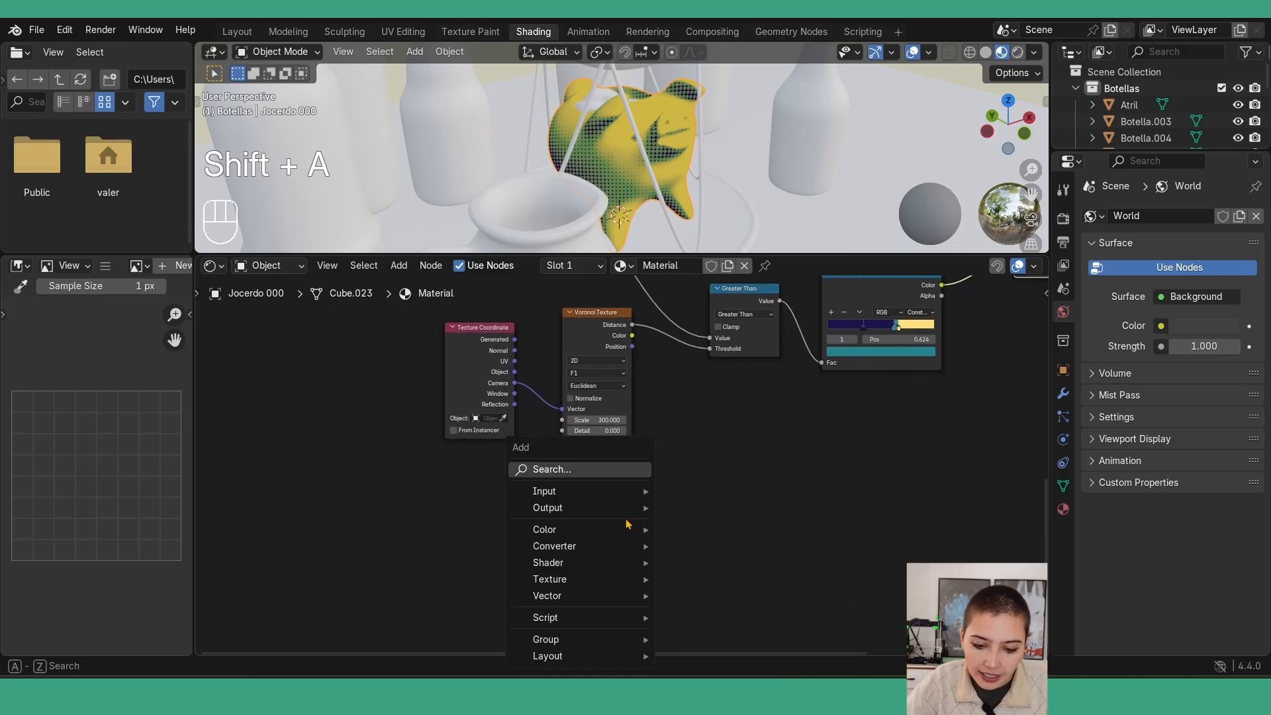
left_click(610, 469)
type("wav")
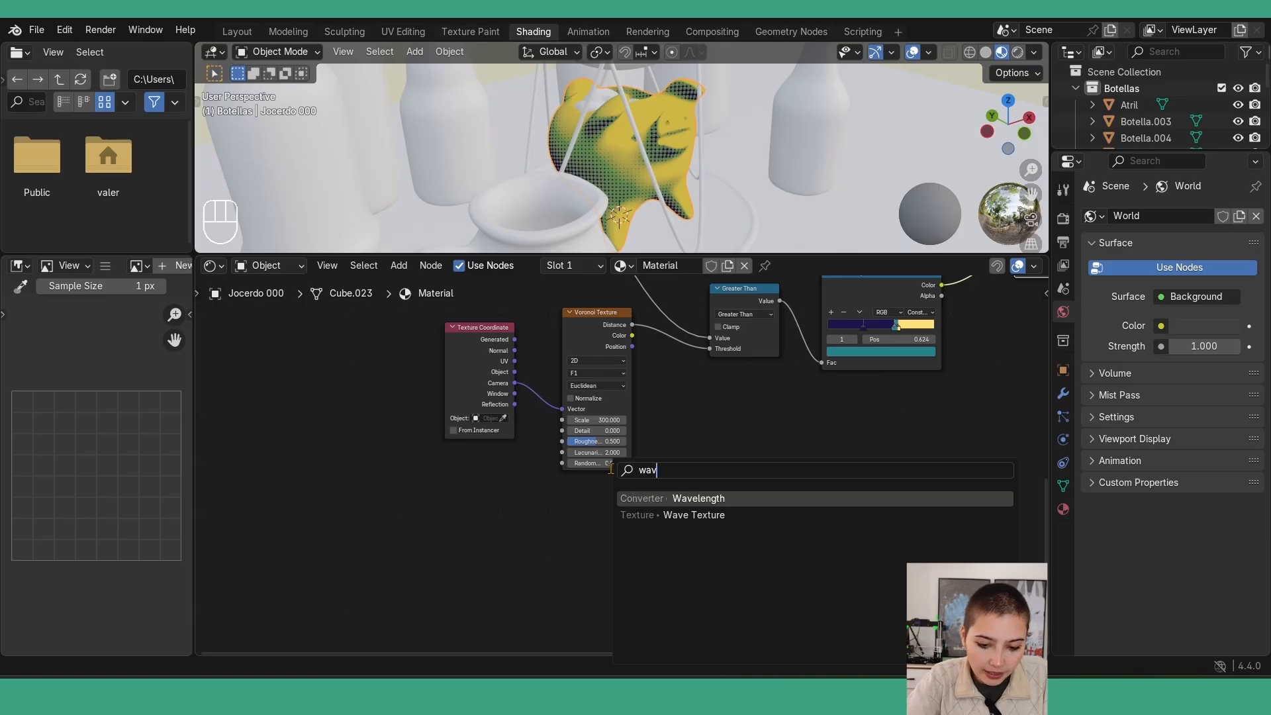
key("Escape")
Add a Wave Texture node below the Voronoi Texture
key("shift+a")
mouse_move(630, 508)
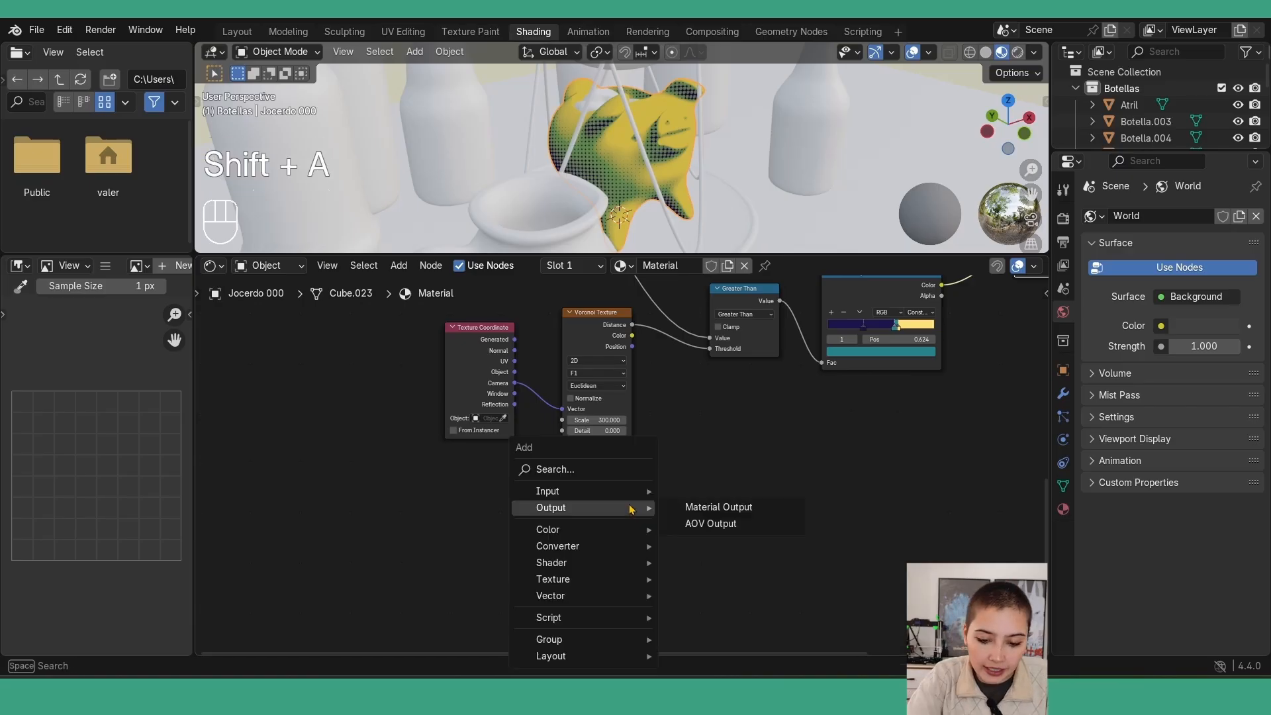
type("wave")
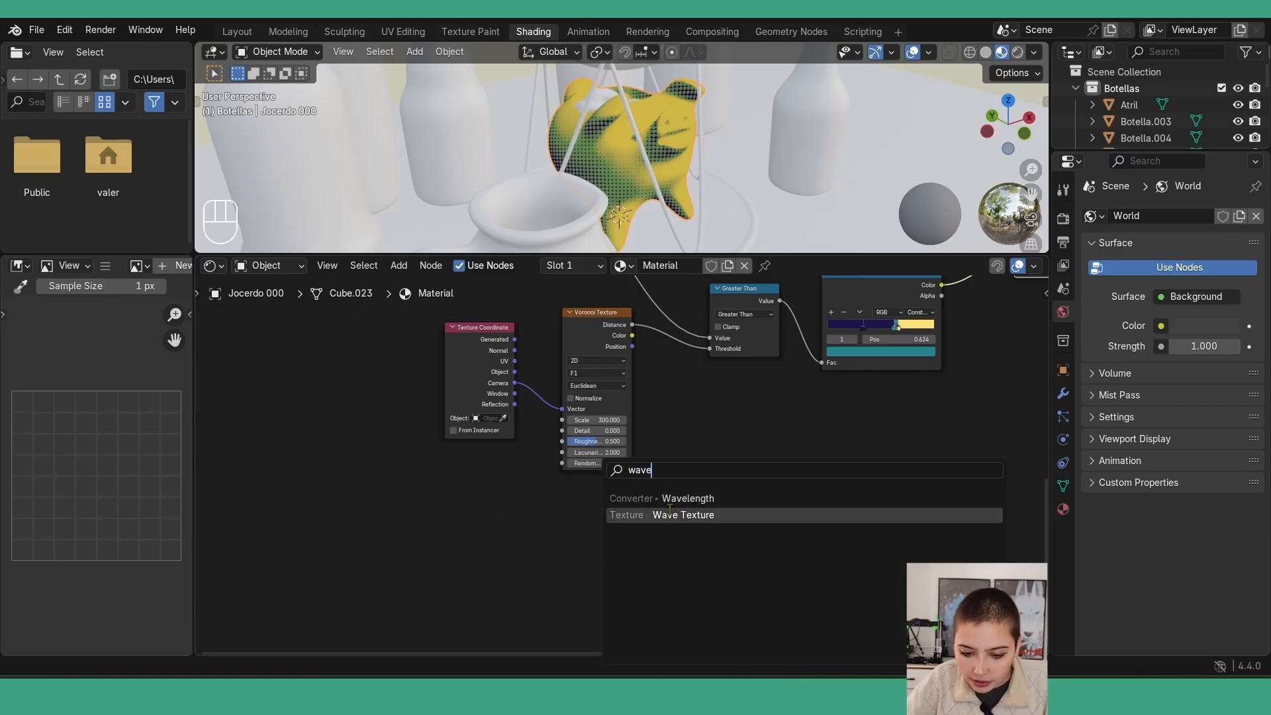
left_click(682, 515)
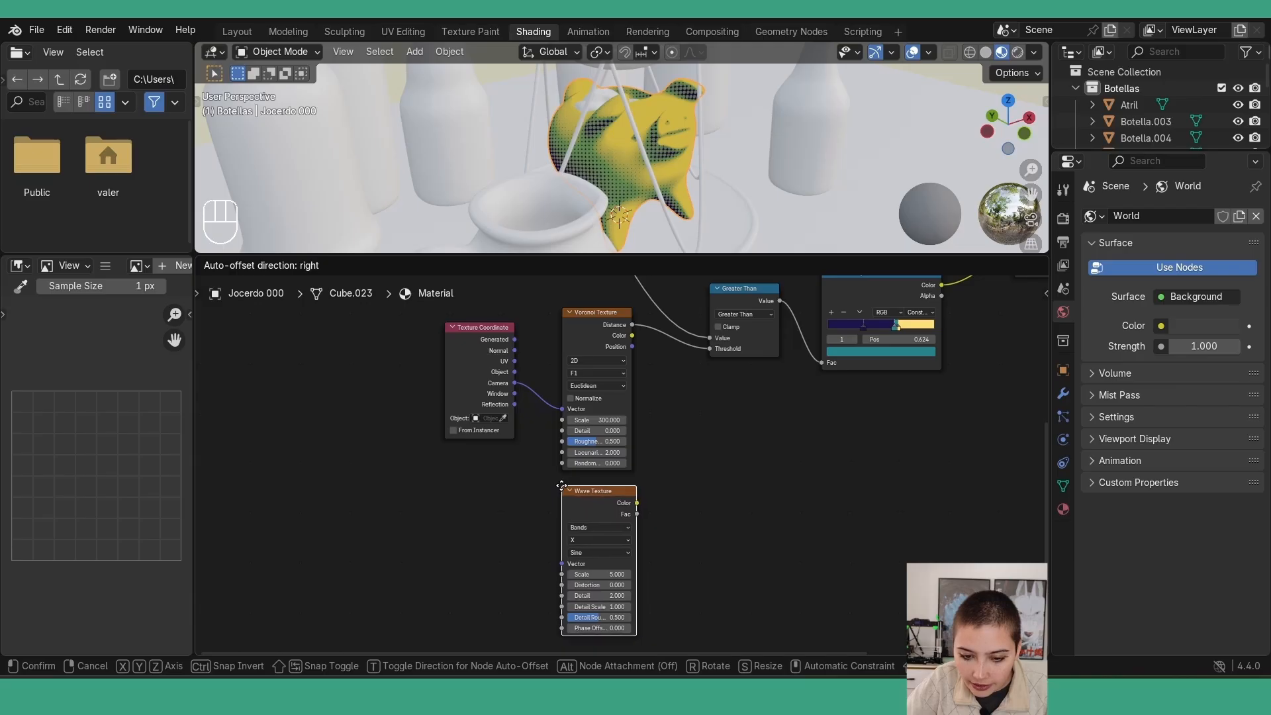
left_click(675, 510)
Move the Texture Coordinate node farther from the textures and connect the Wave Texture's Color to the Greater Than node's Threshold
left_click_drag(449, 358, 293, 429)
left_click(486, 527)
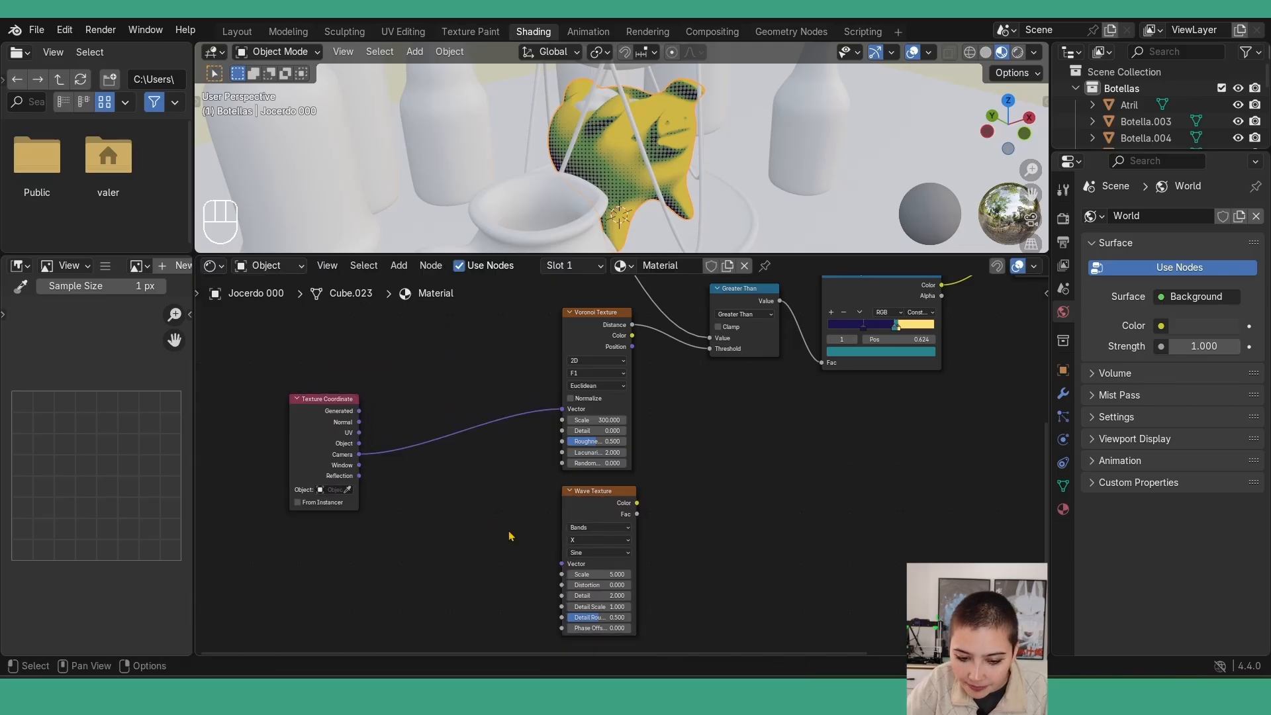
middle_click_drag(511, 534, 414, 559)
left_click_drag(542, 529, 616, 389)
mouse_move(679, 165)
middle_mouse_down()
mouse_move(653, 142)
mouse_move(659, 165)
middle_mouse_up()
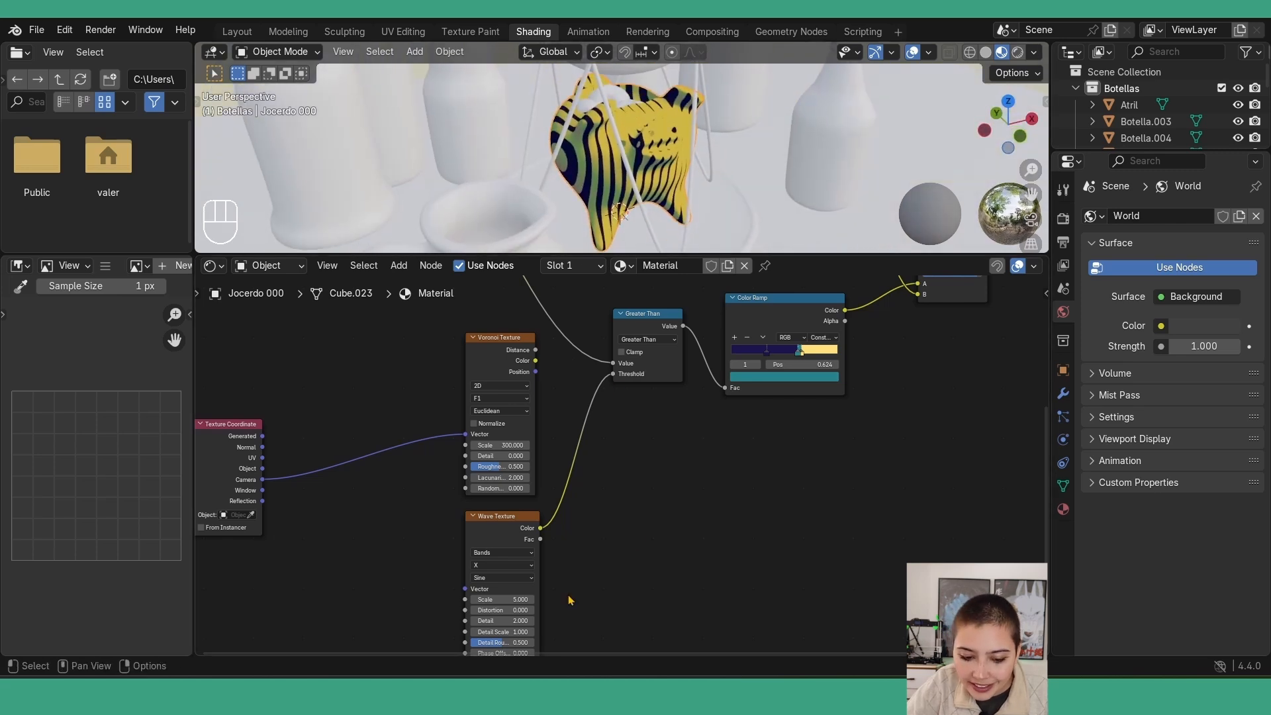
Set the Wave Texture's Scale to 31.2 and check the stripes on the pig
left_click_drag(515, 600, 560, 599)
middle_click_drag(618, 497, 757, 451)
middle_click_drag(801, 198, 669, 194)
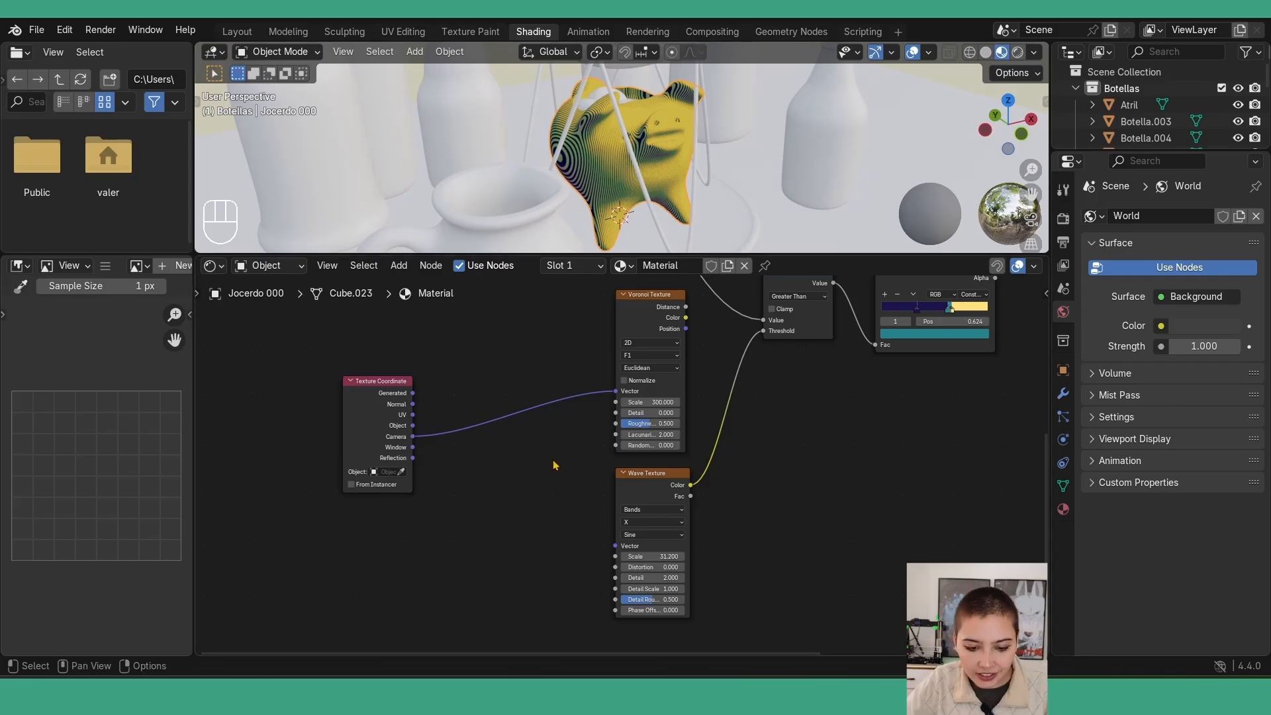
Add a Mapping node and route the Texture Coordinate's Camera output through it into the Wave Texture's Vector input
key("shift+a")
type("mapp")
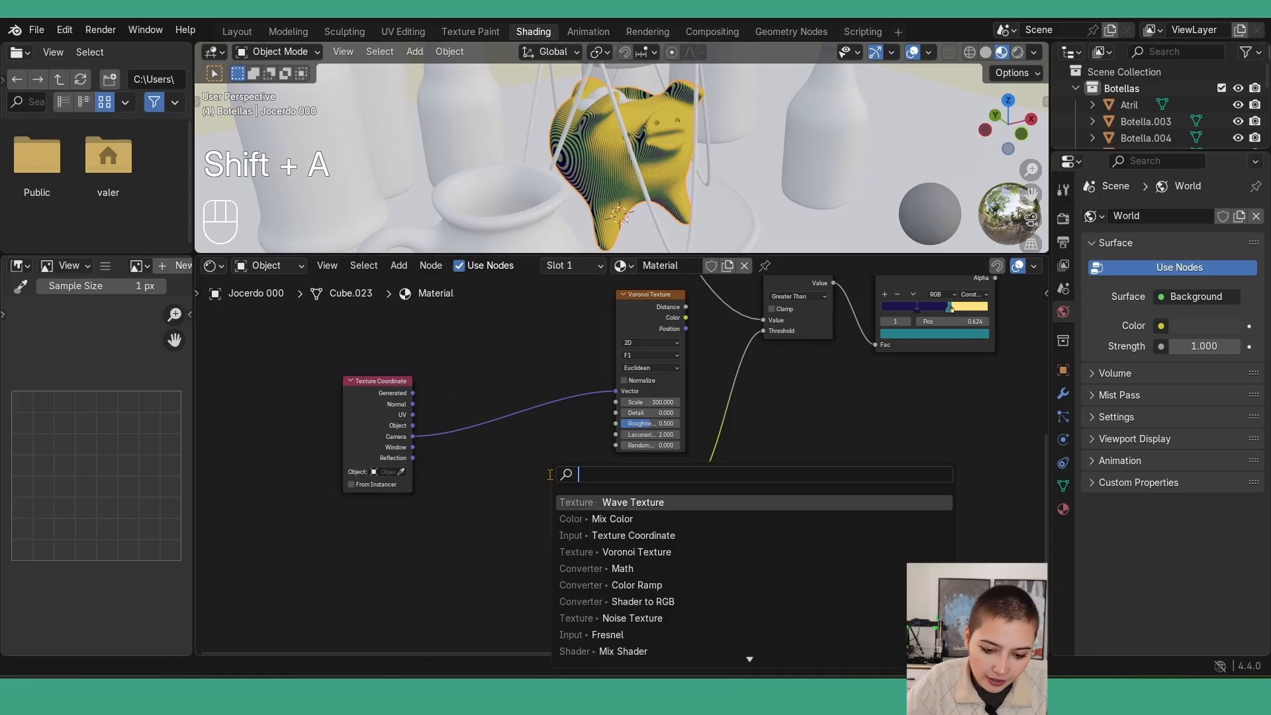
key("Return")
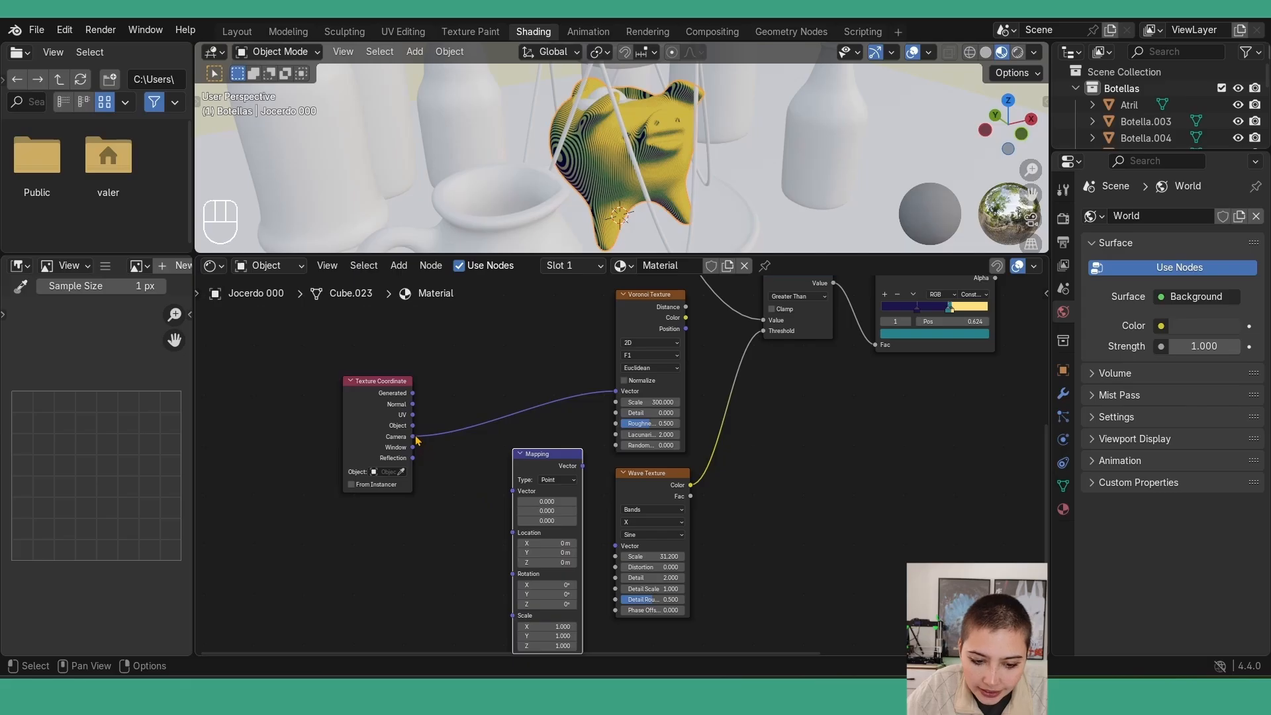
left_click_drag(413, 439, 424, 439)
left_click_drag(503, 471, 513, 489)
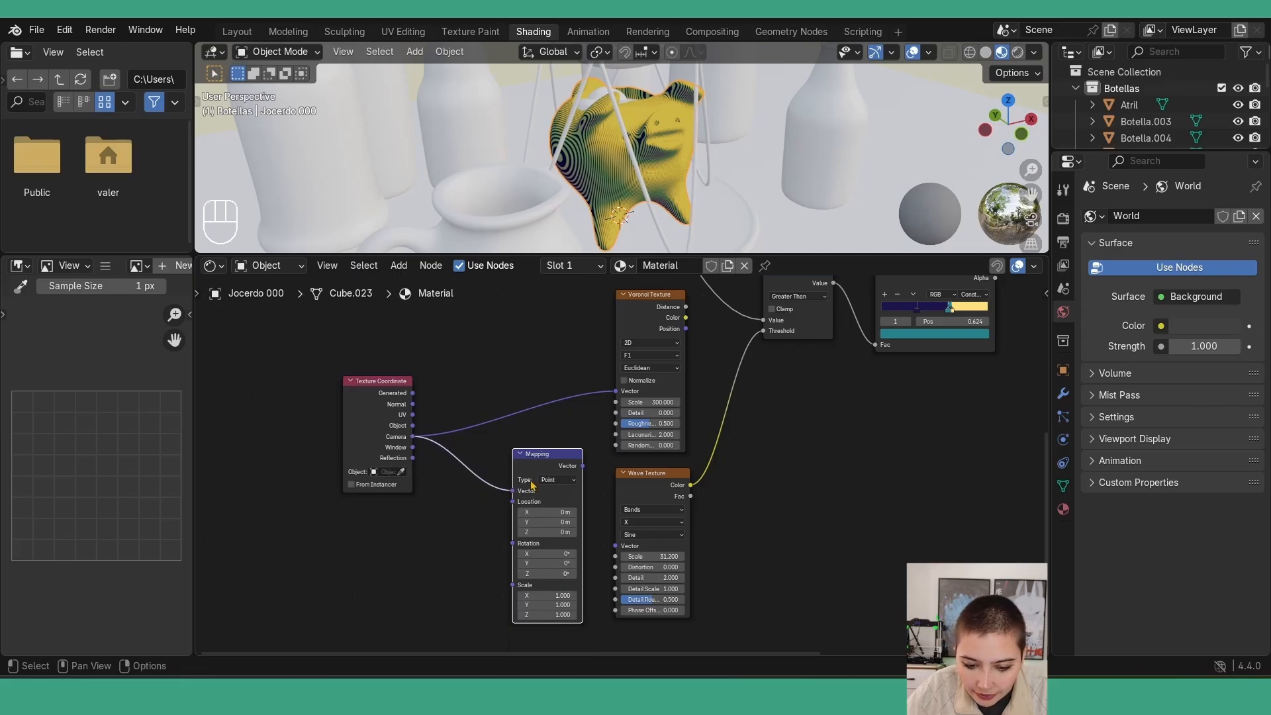
left_click_drag(583, 467, 615, 547)
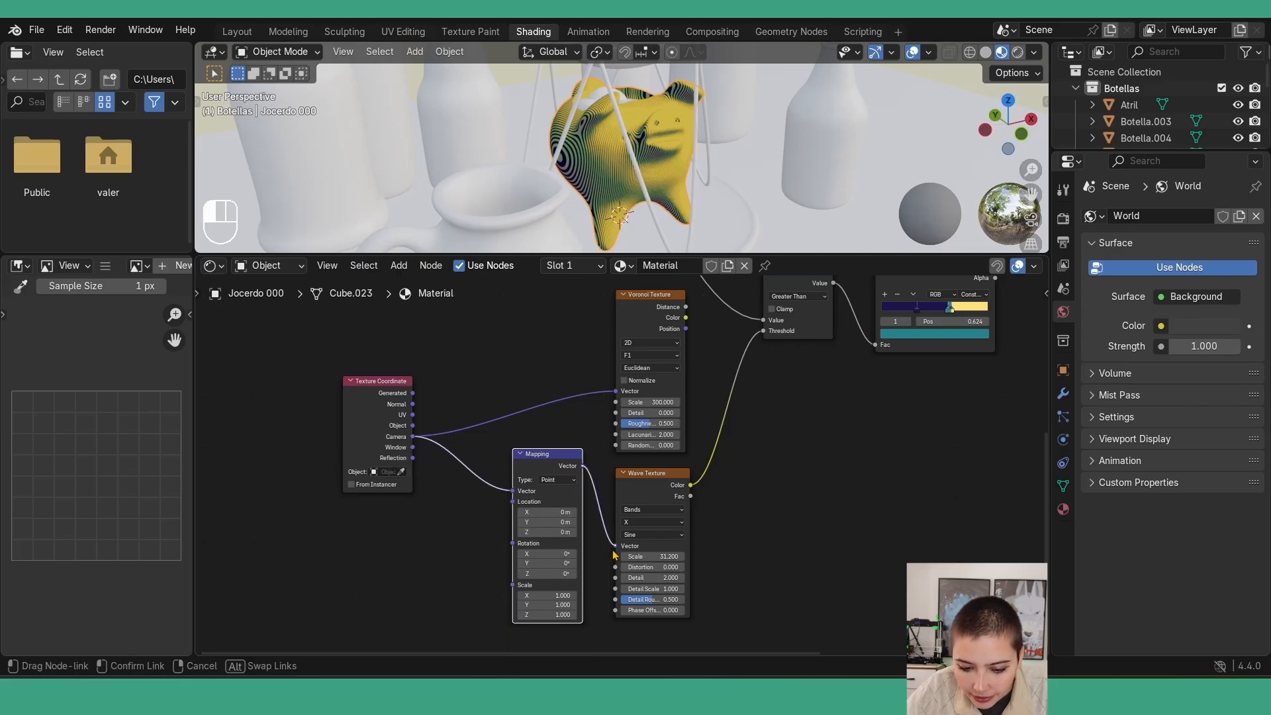
Set the Mapping node's Z rotation to 45°
scroll(619, 569, "up", 6)
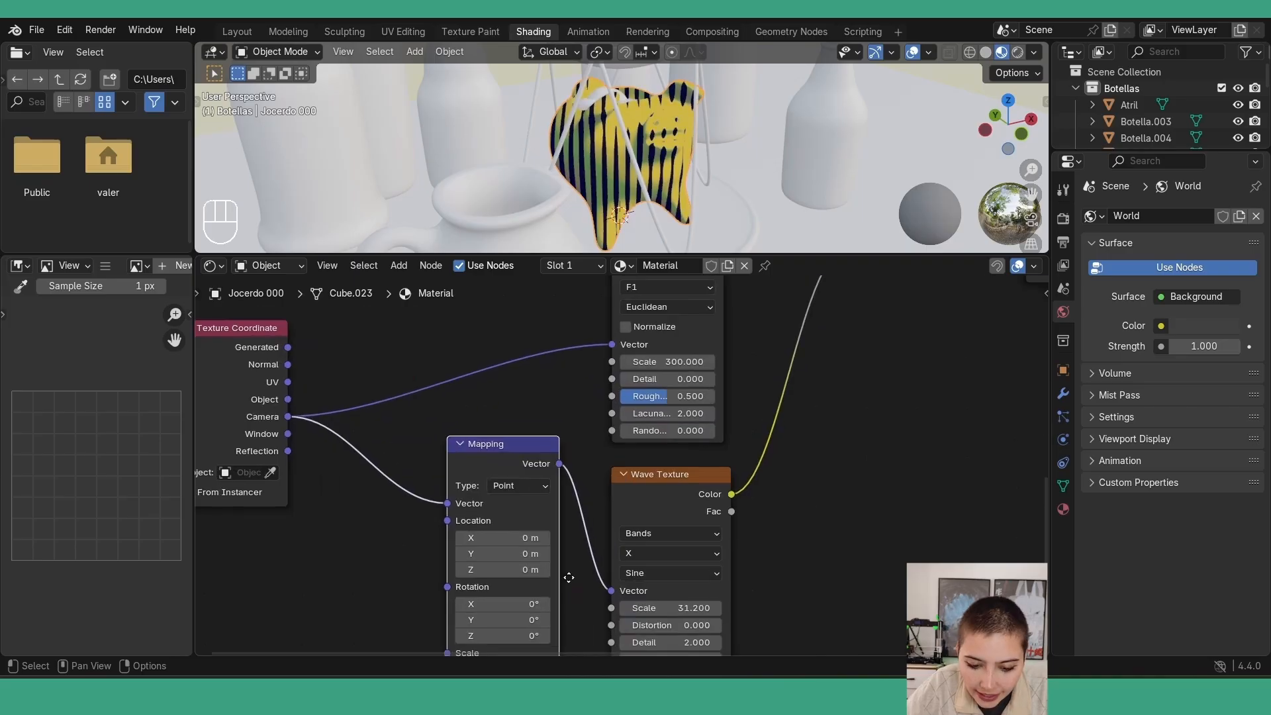
middle_click_drag(567, 576, 601, 506)
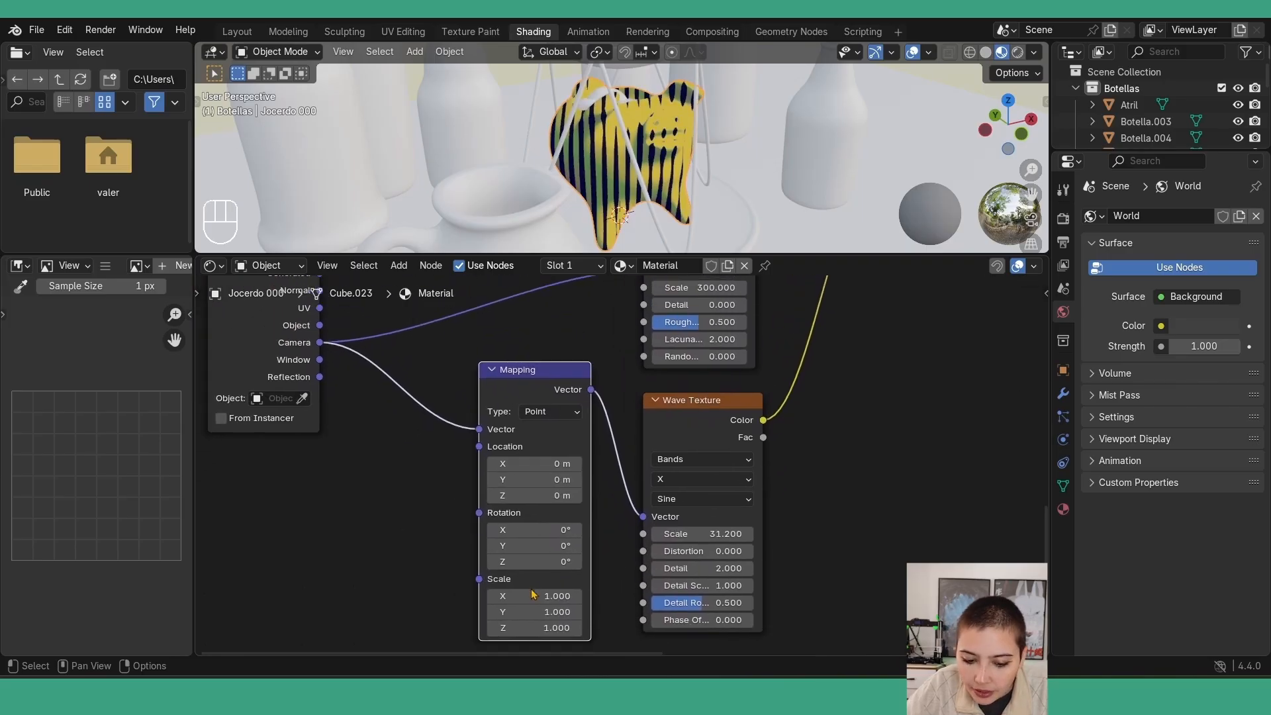
left_click(529, 567)
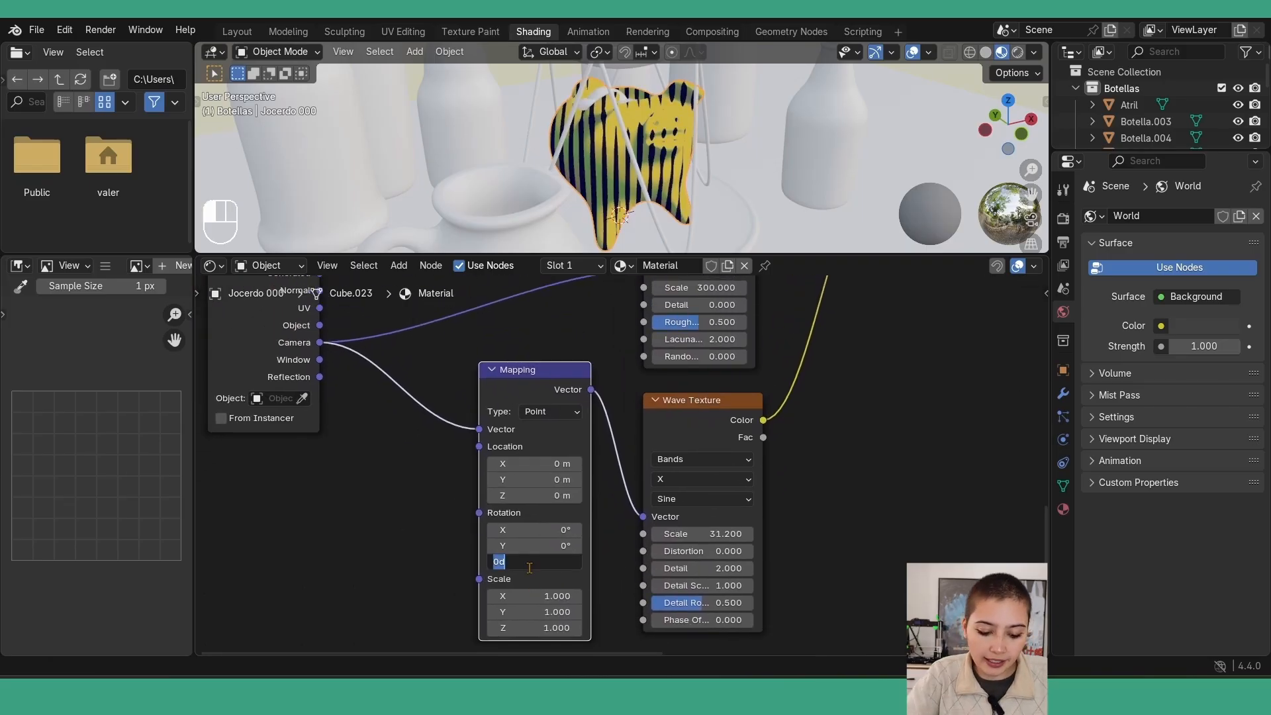
key("Return")
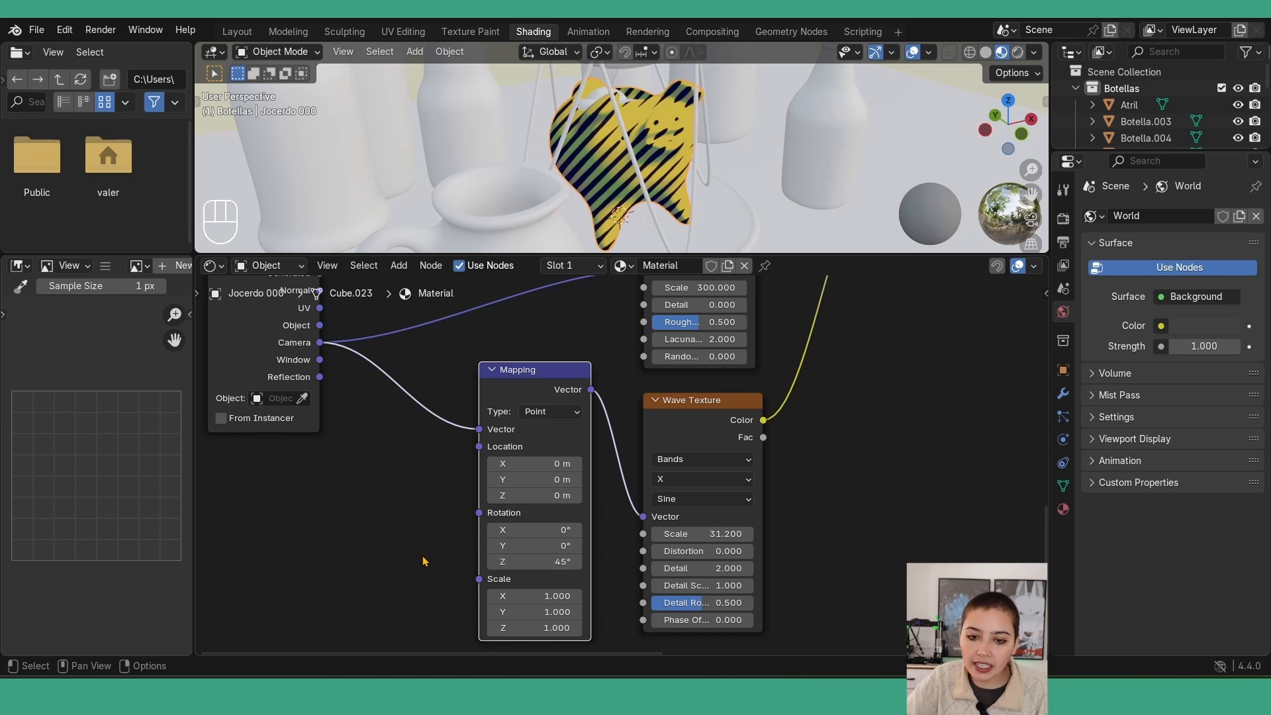
Set the Wave Texture's Scale to 180 and check the finer stripes around the pig
left_click_drag(691, 538, 781, 538)
left_click(691, 537)
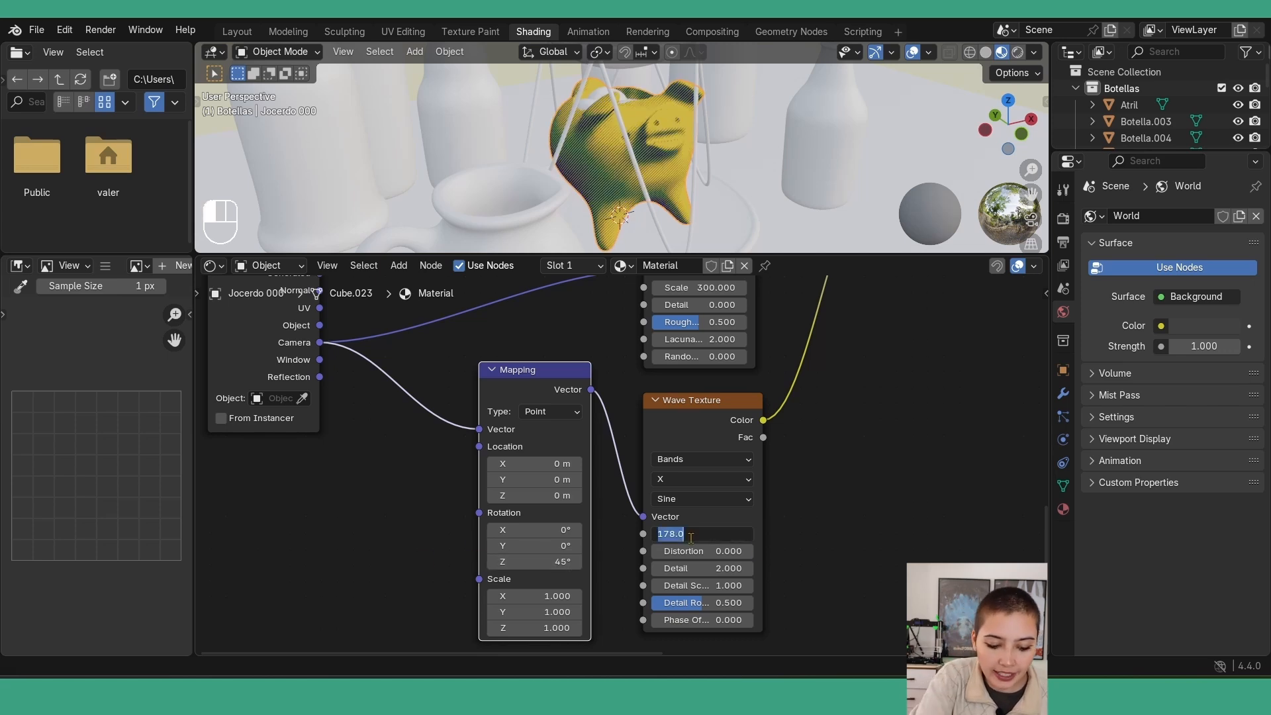
key("Return")
middle_click_drag(635, 166, 681, 190)
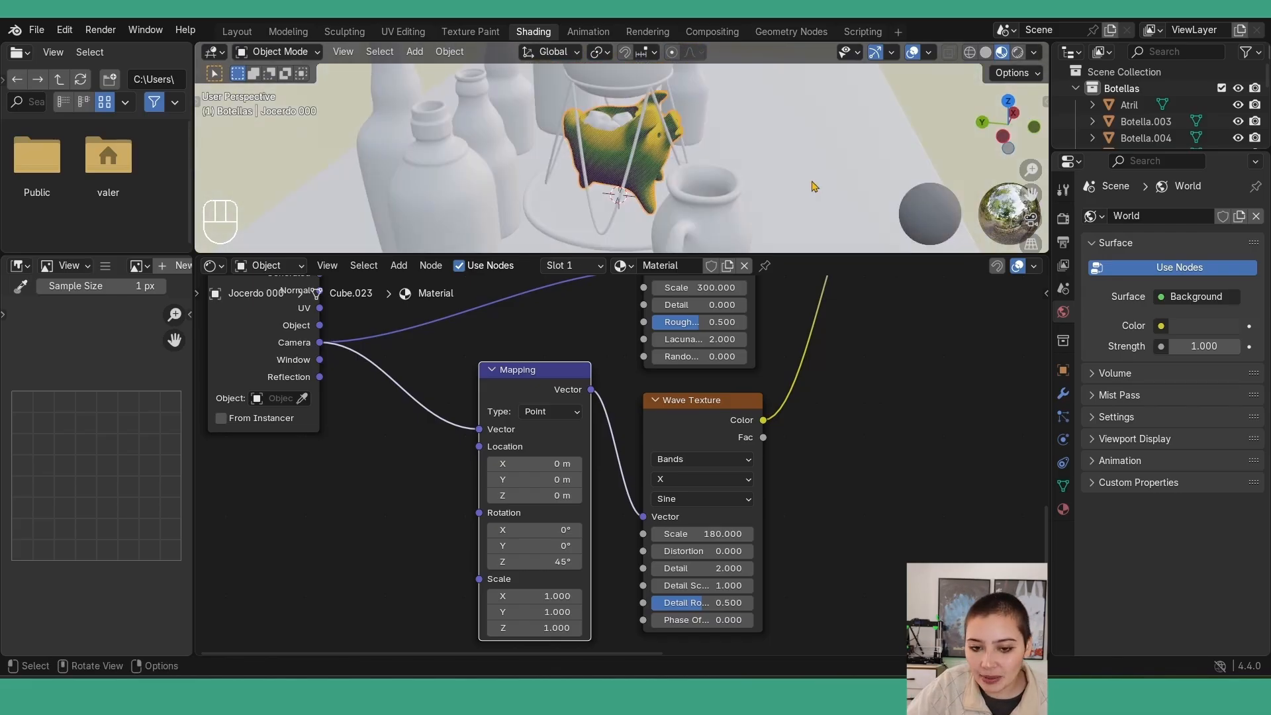
middle_click_drag(832, 142, 712, 188)
scroll(708, 185, "down", 2)
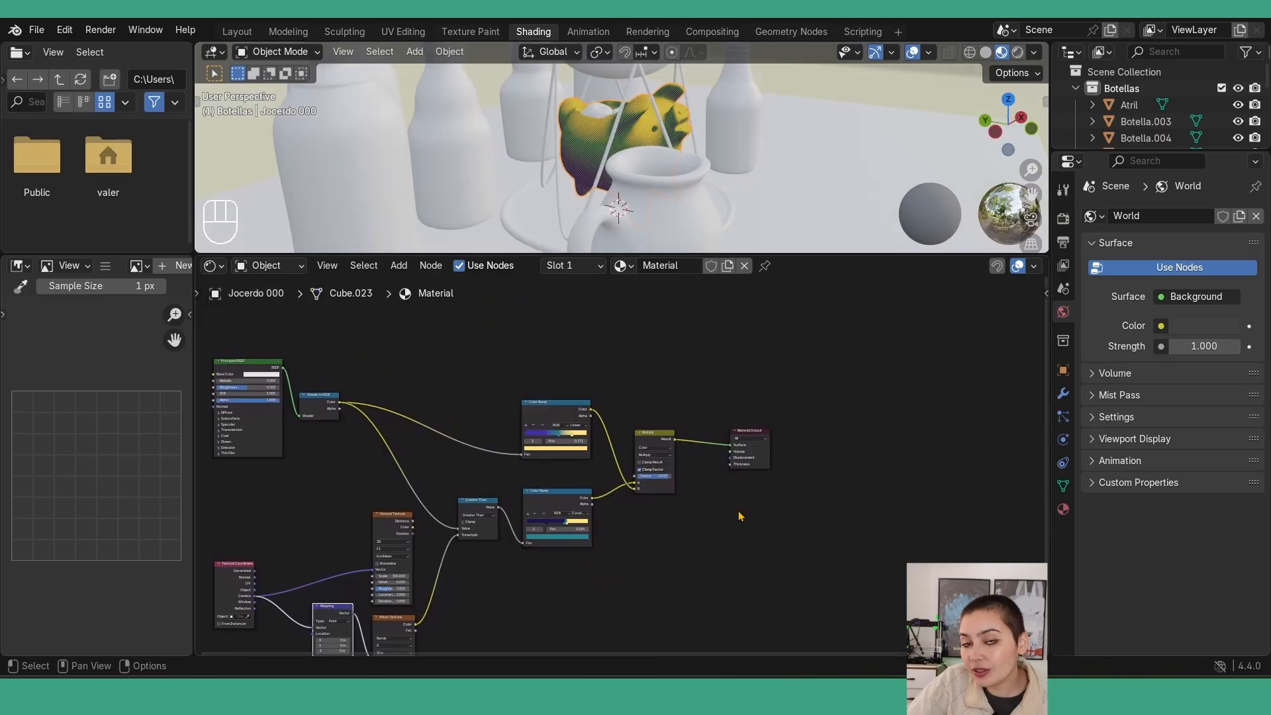
scroll(740, 512, "up", 3)
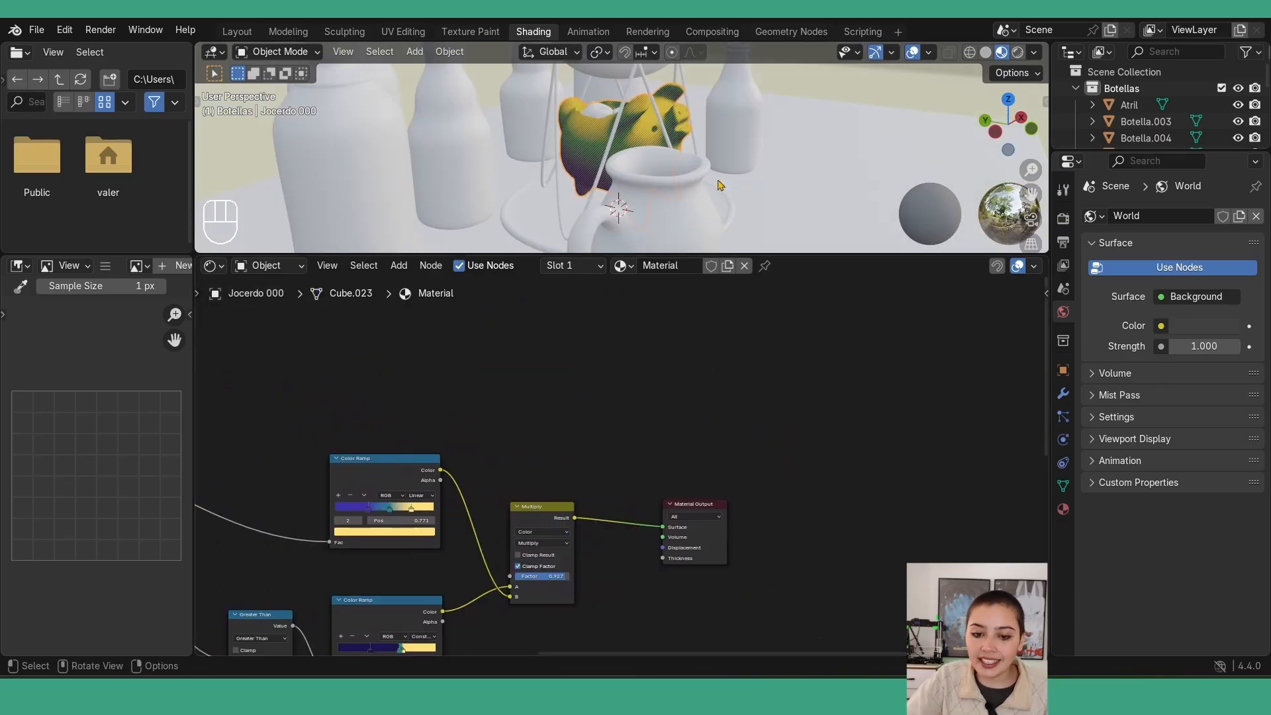
middle_click_drag(759, 122, 665, 141)
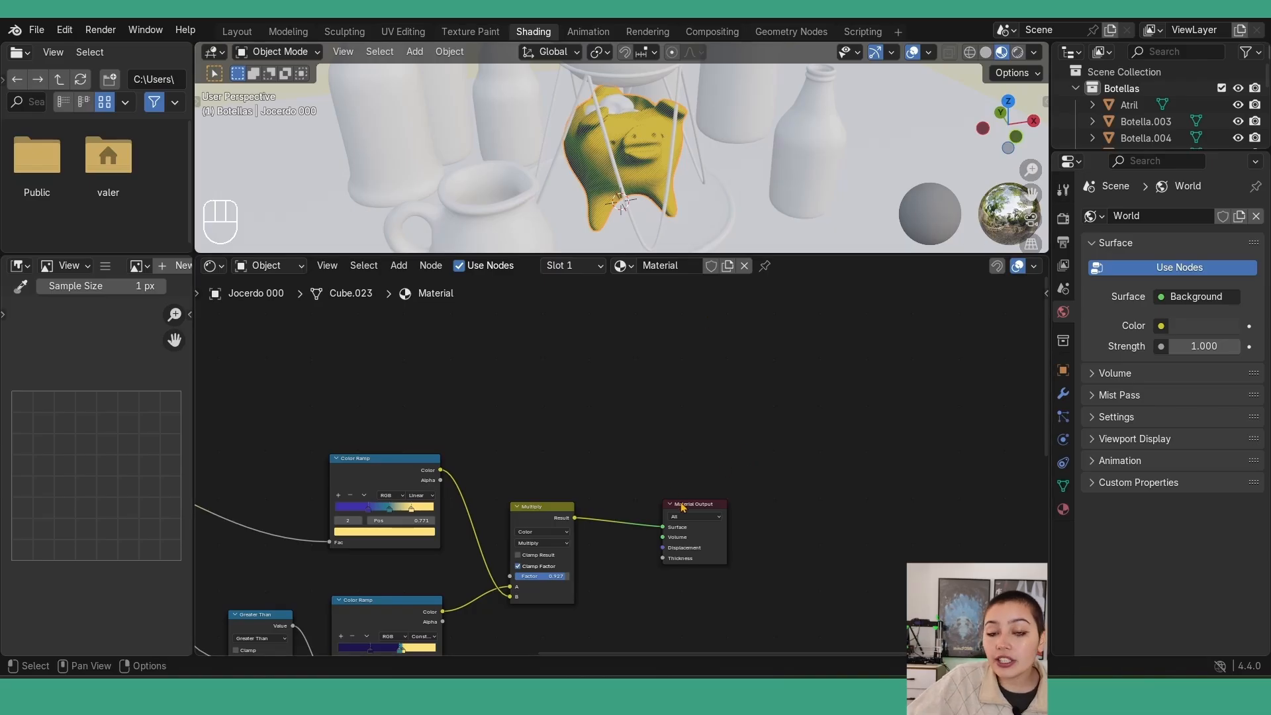
Move the Material Output farther away and insert a color Mix node between it and the Multiply node
left_click_drag(682, 507, 800, 450)
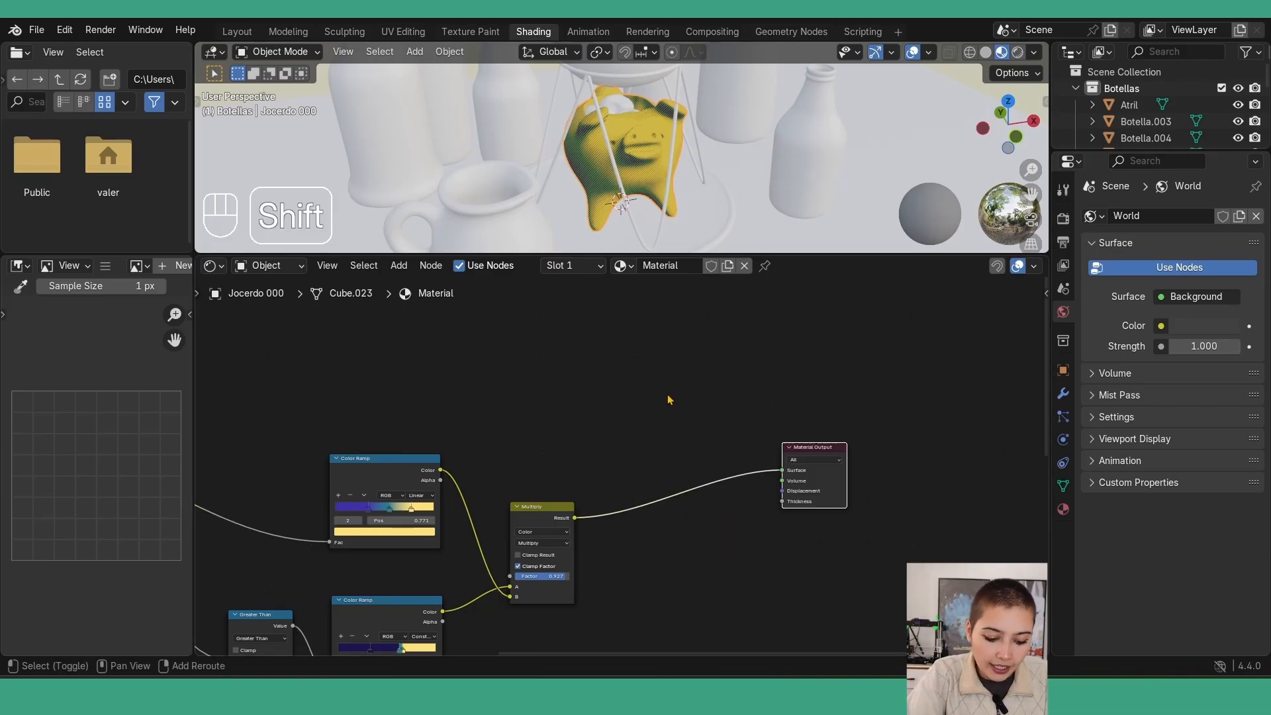
key("shift+a")
left_click(668, 395)
type("mix")
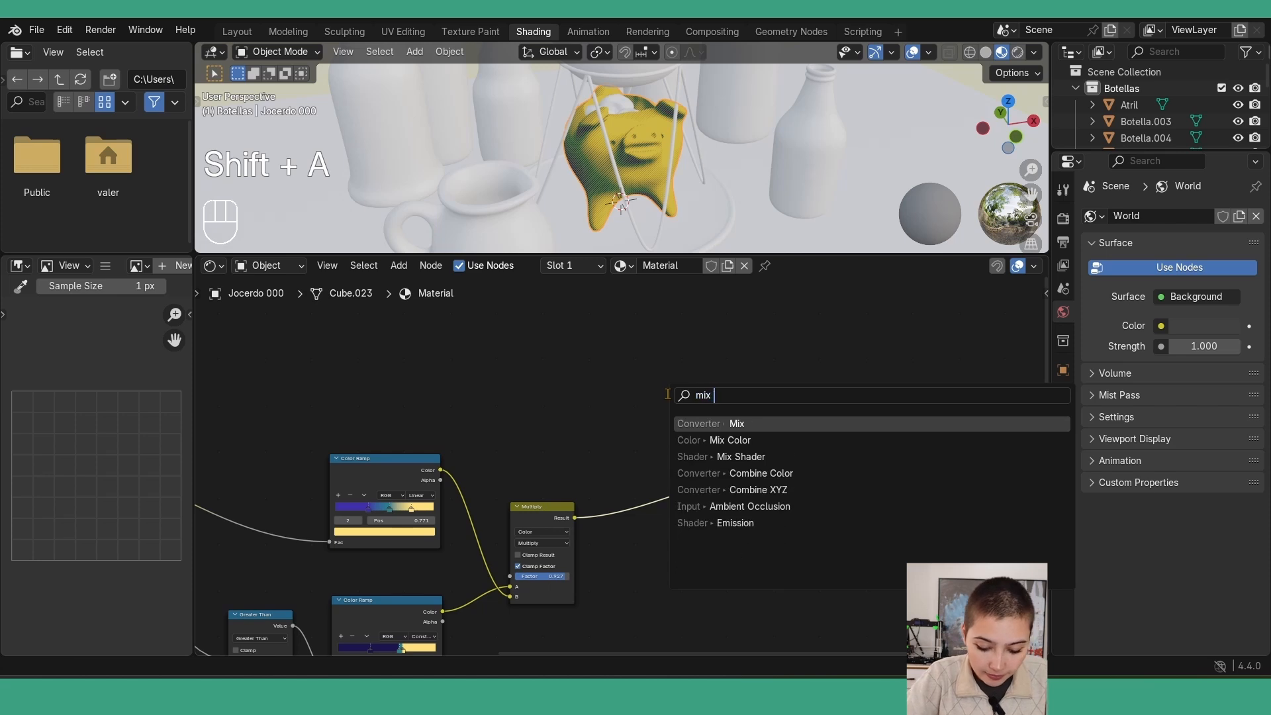
key("Return")
left_click(654, 397)
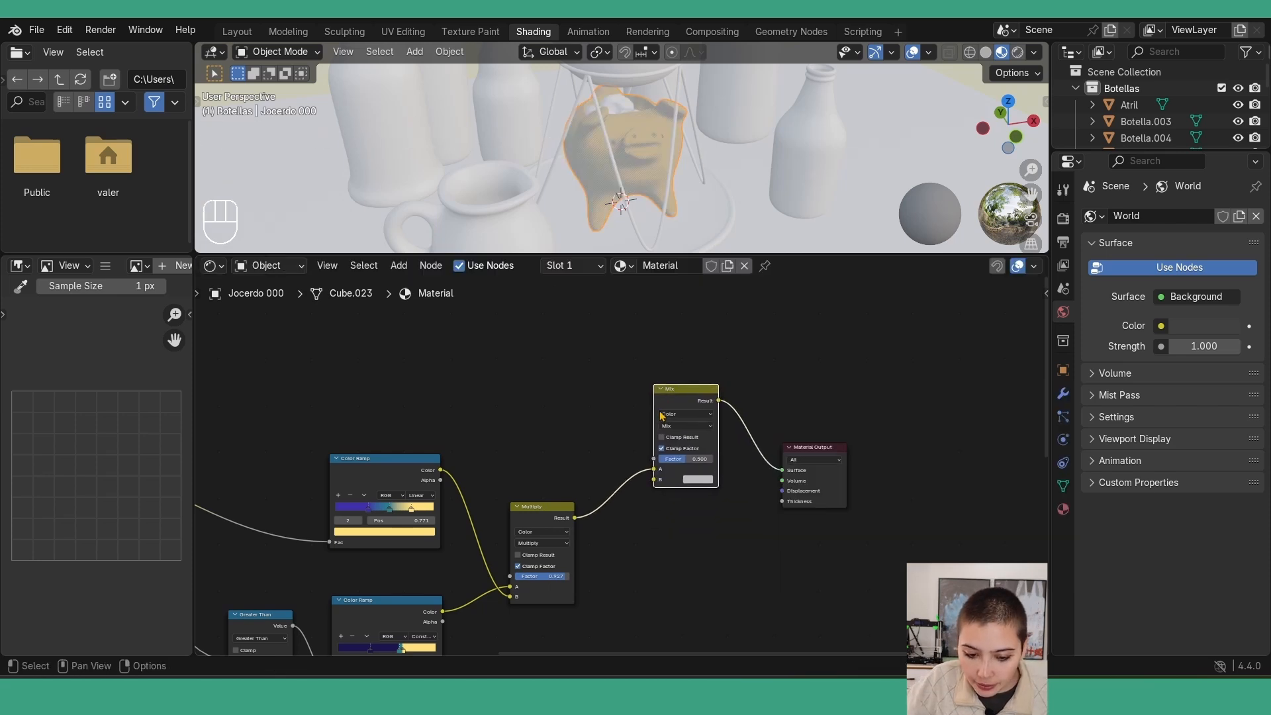
scroll(582, 516, "up", 3)
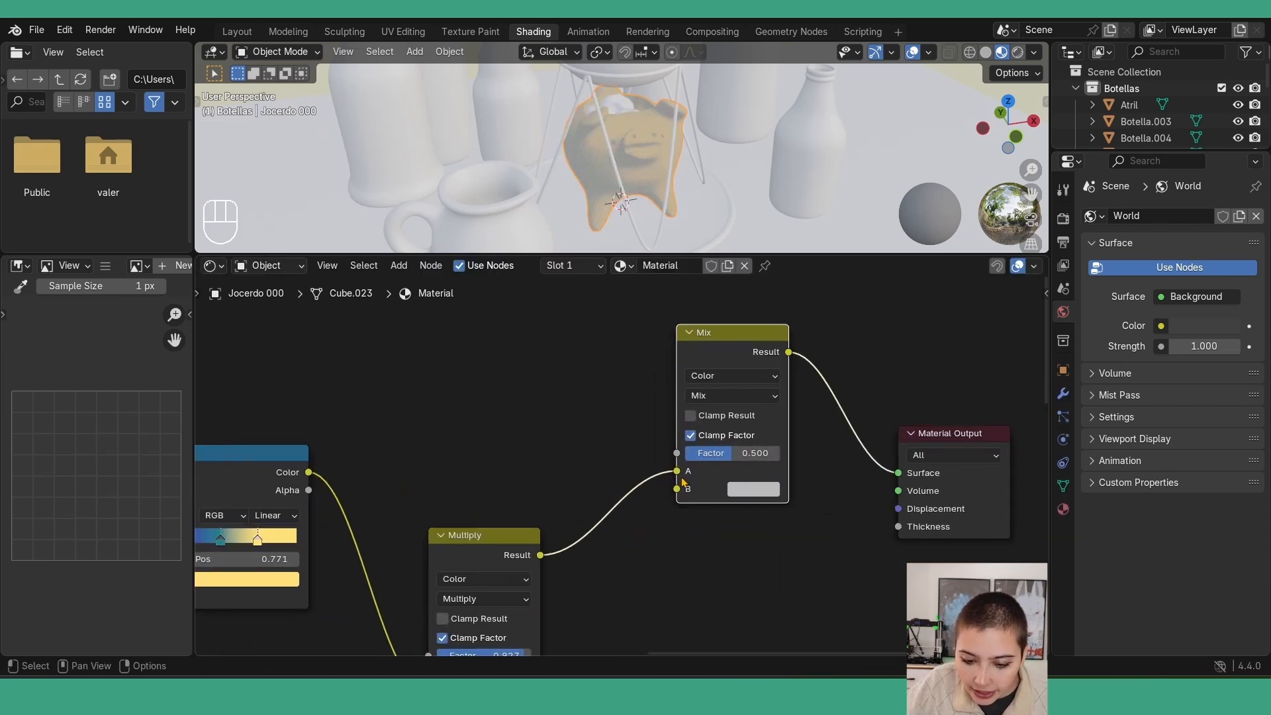
Add a Math node above the Multiply node and set its operation to Greater Than
scroll(556, 354, "down", 3)
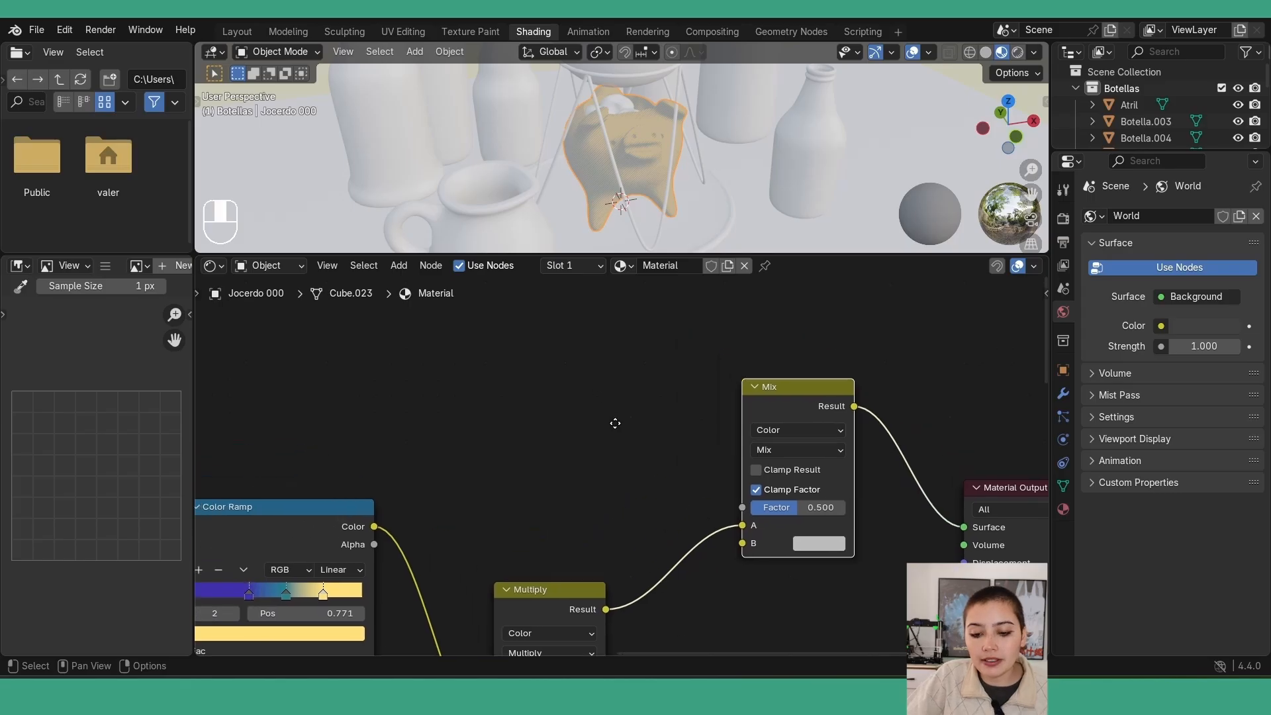
key("shift")
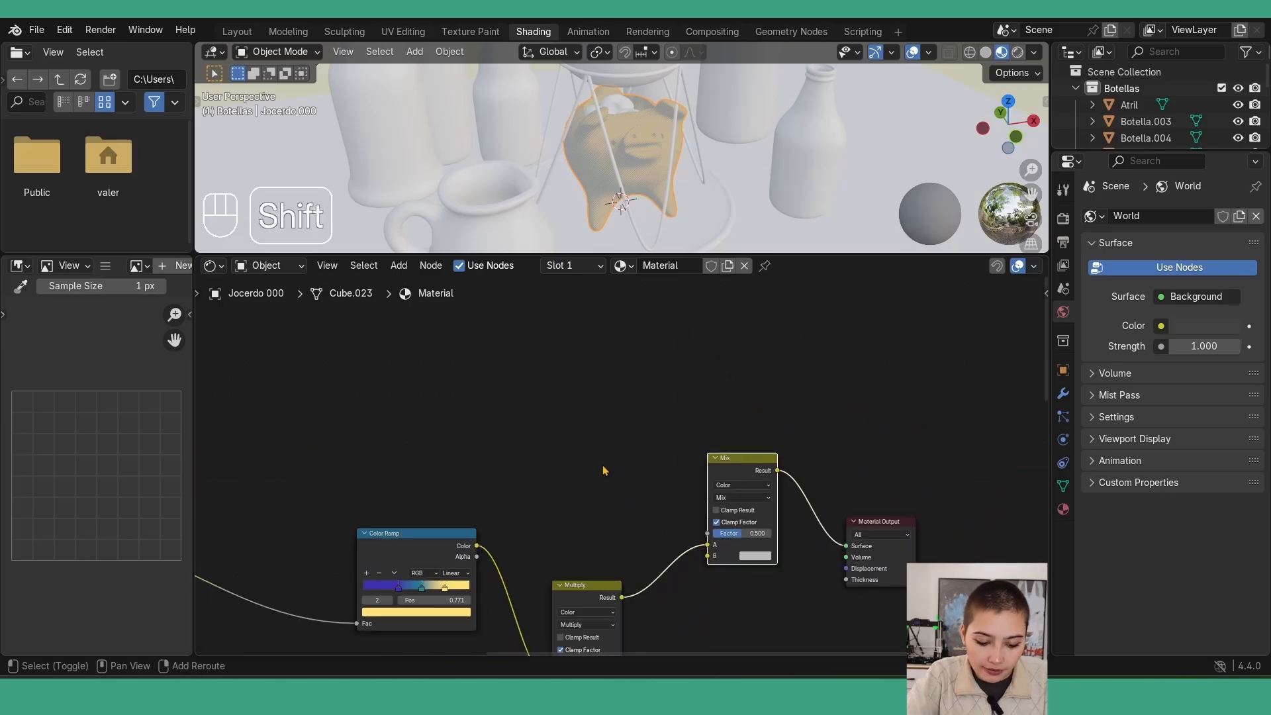
key("shift+a")
type("math")
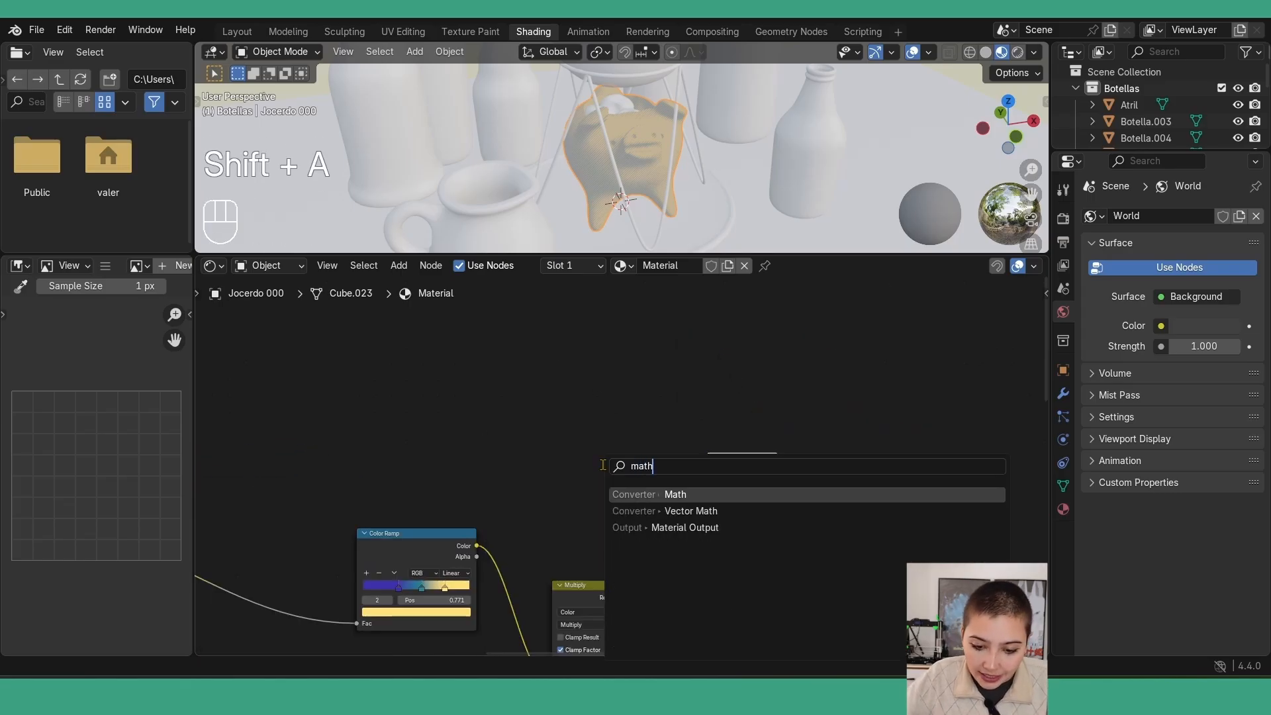
left_click_drag(565, 431, 555, 428)
left_click(580, 462)
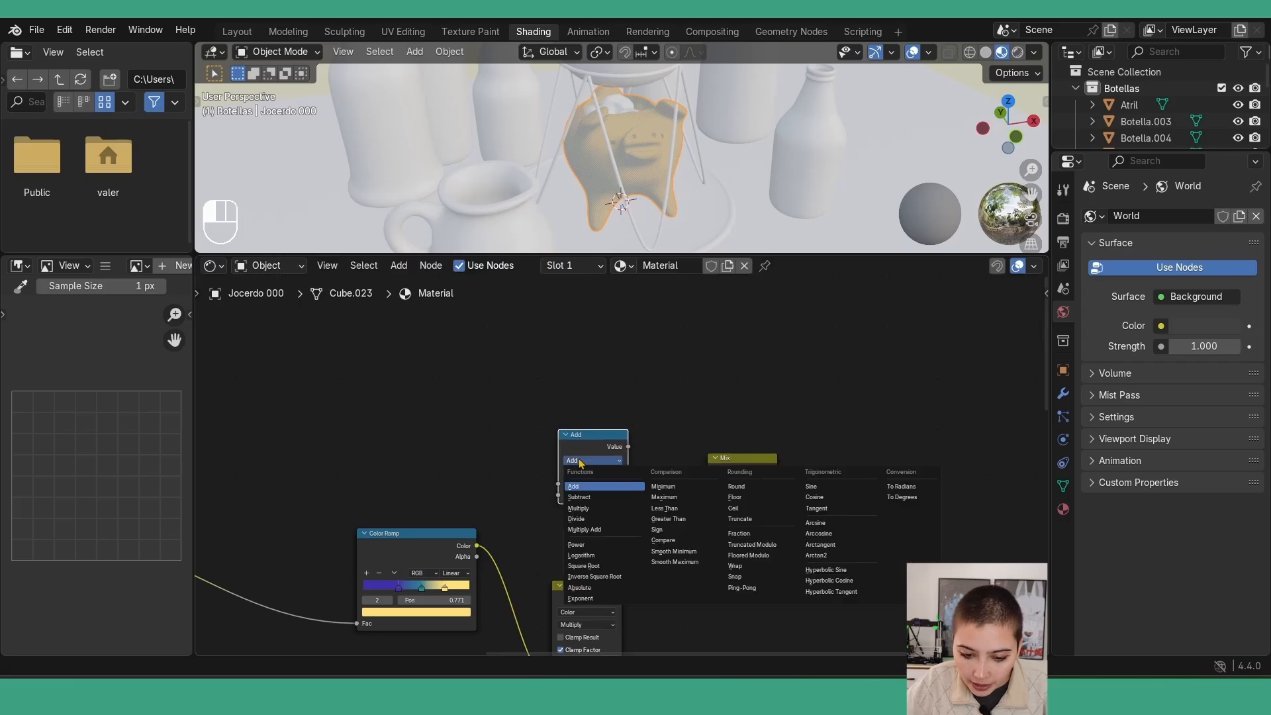
left_click(669, 519)
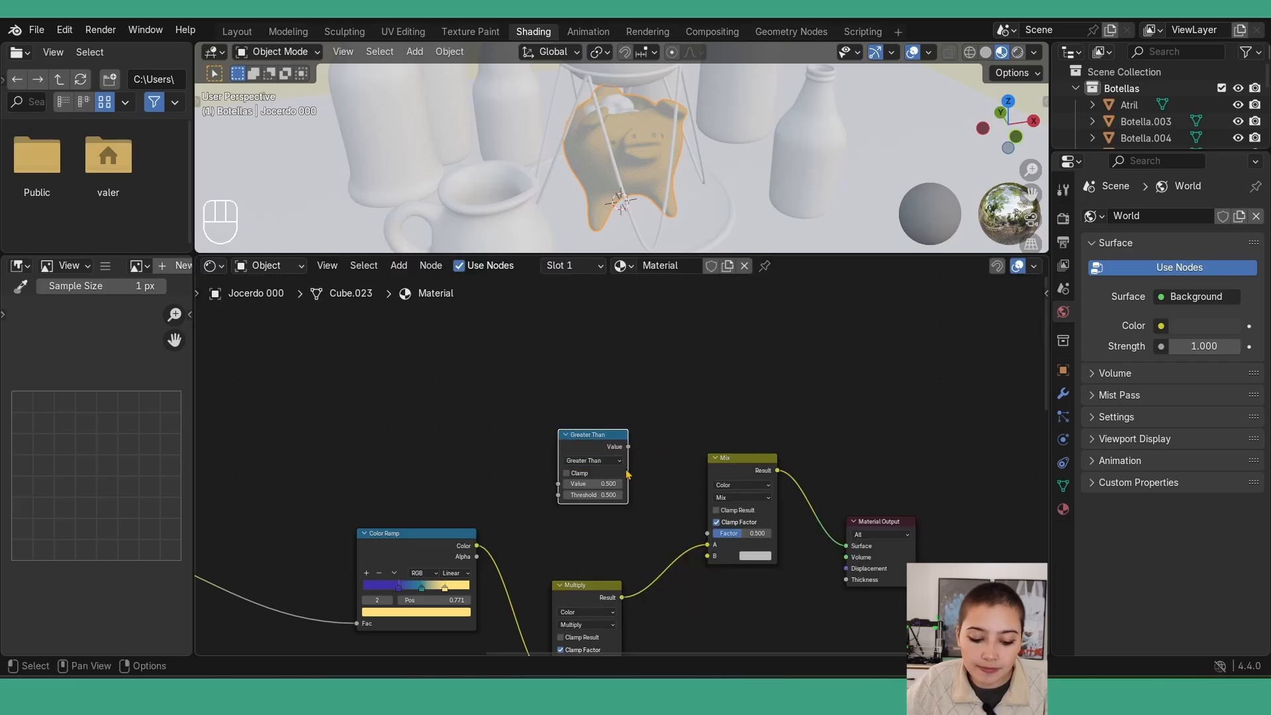
Add a Fresnel node, connect its Fac to the new Greater Than node's Value, and link that node's output to the Mix node's Factor
key("shift+a")
type("f")
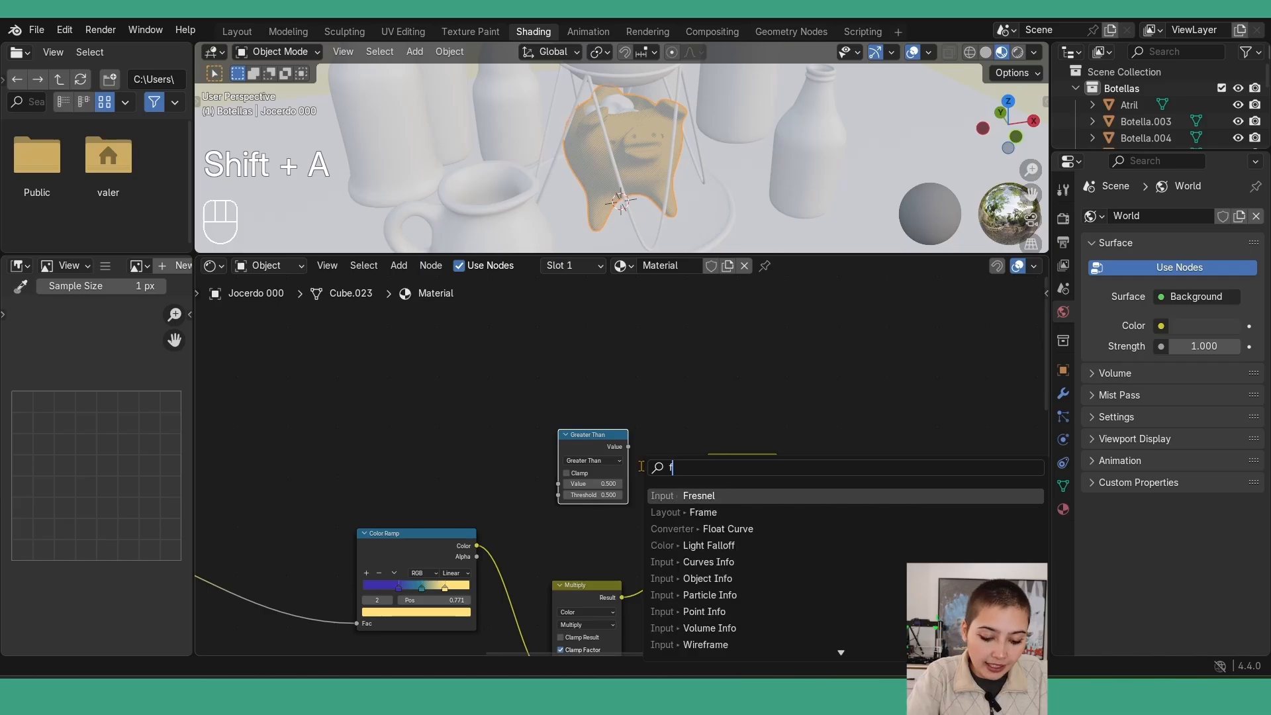
type("res")
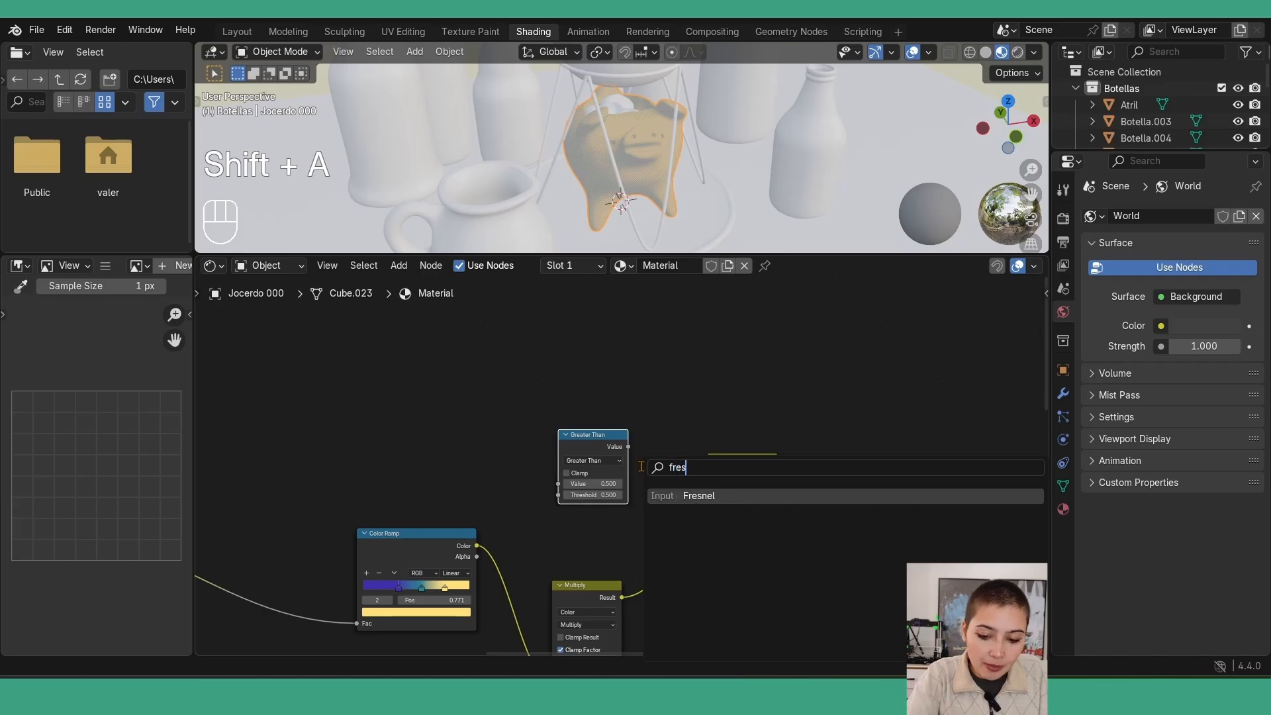
left_click(707, 495)
left_click(493, 453)
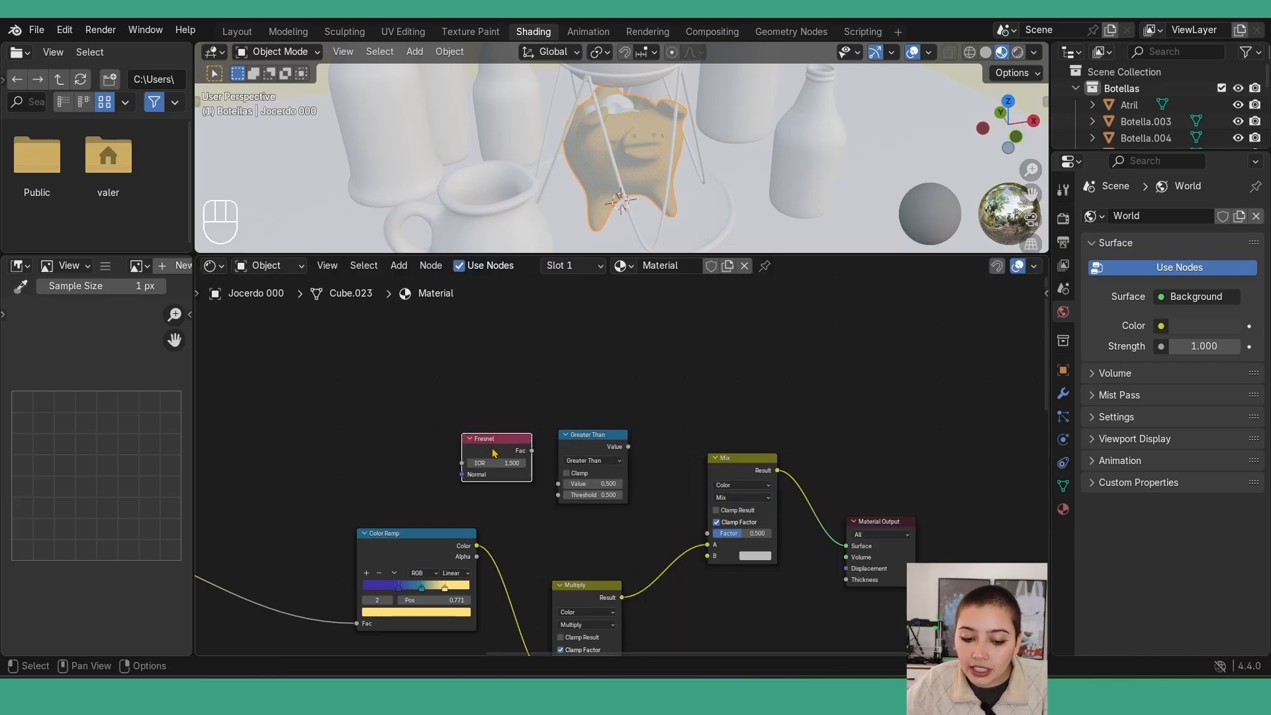
left_click(535, 452)
left_click_drag(536, 452, 557, 484)
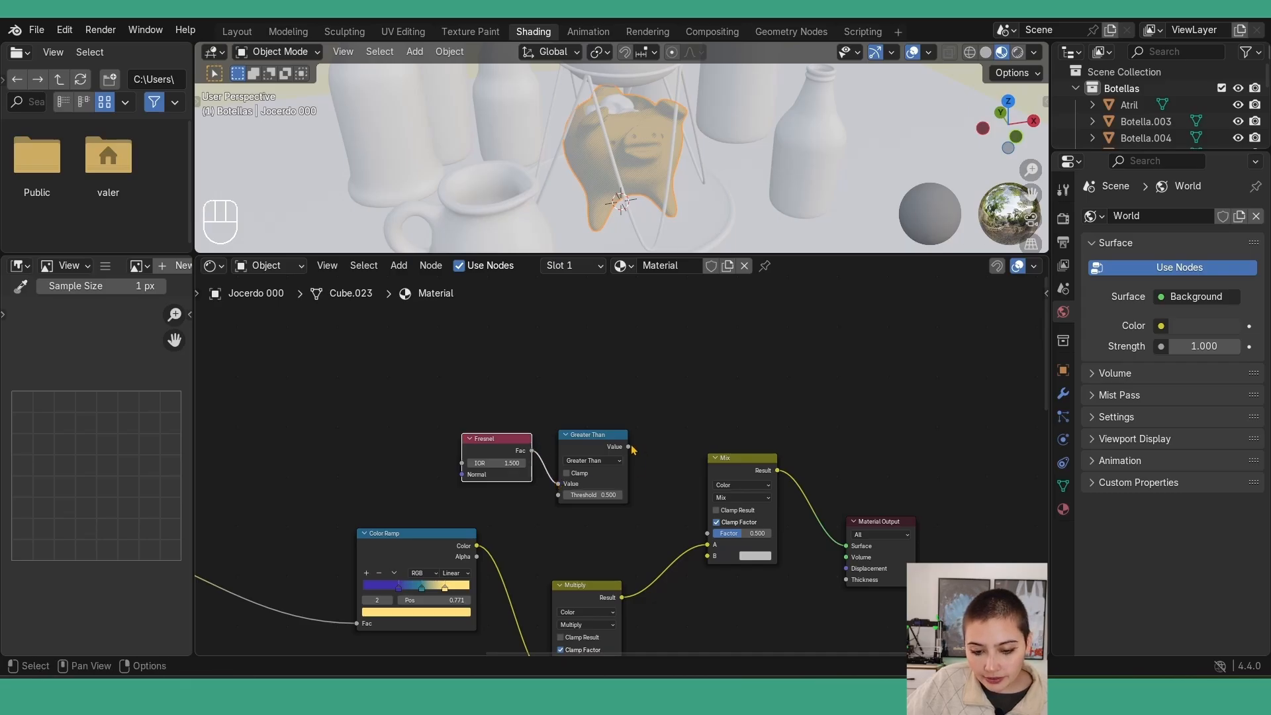
left_click_drag(632, 450, 707, 534)
Set the Mix node's B color to black for the pig's outline
scroll(663, 179, "up", 5)
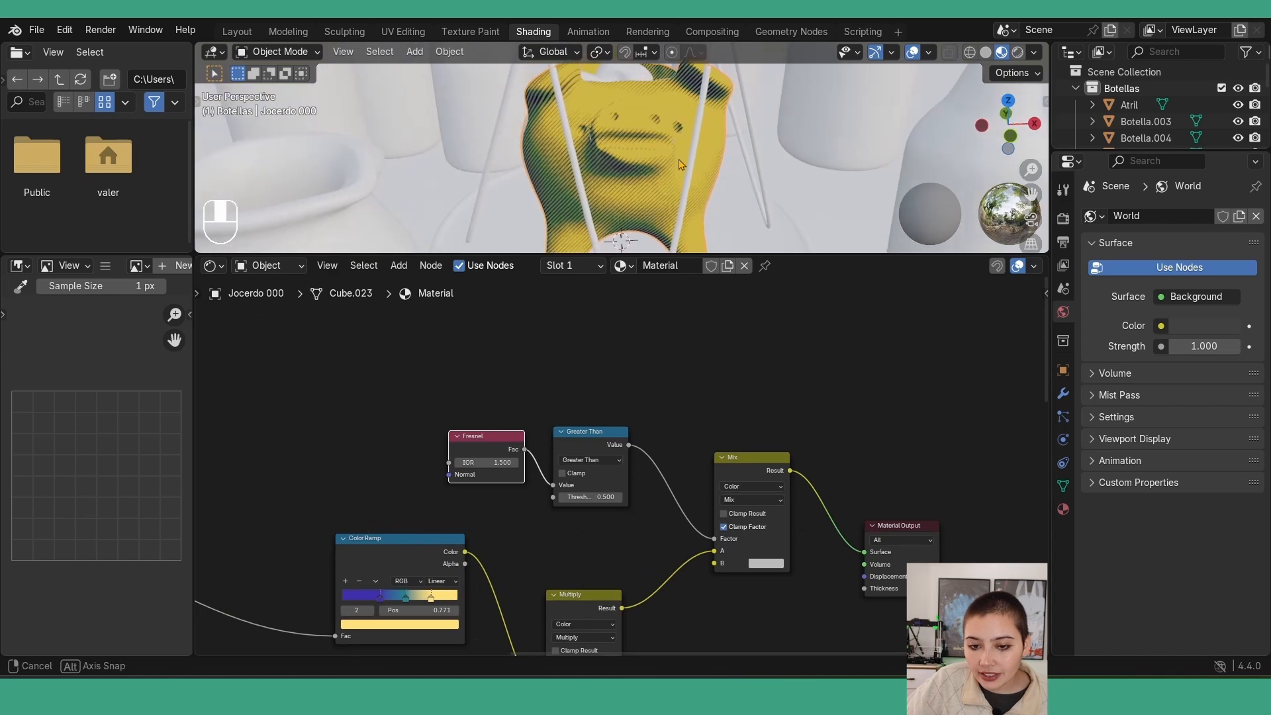
scroll(664, 179, "down", 2)
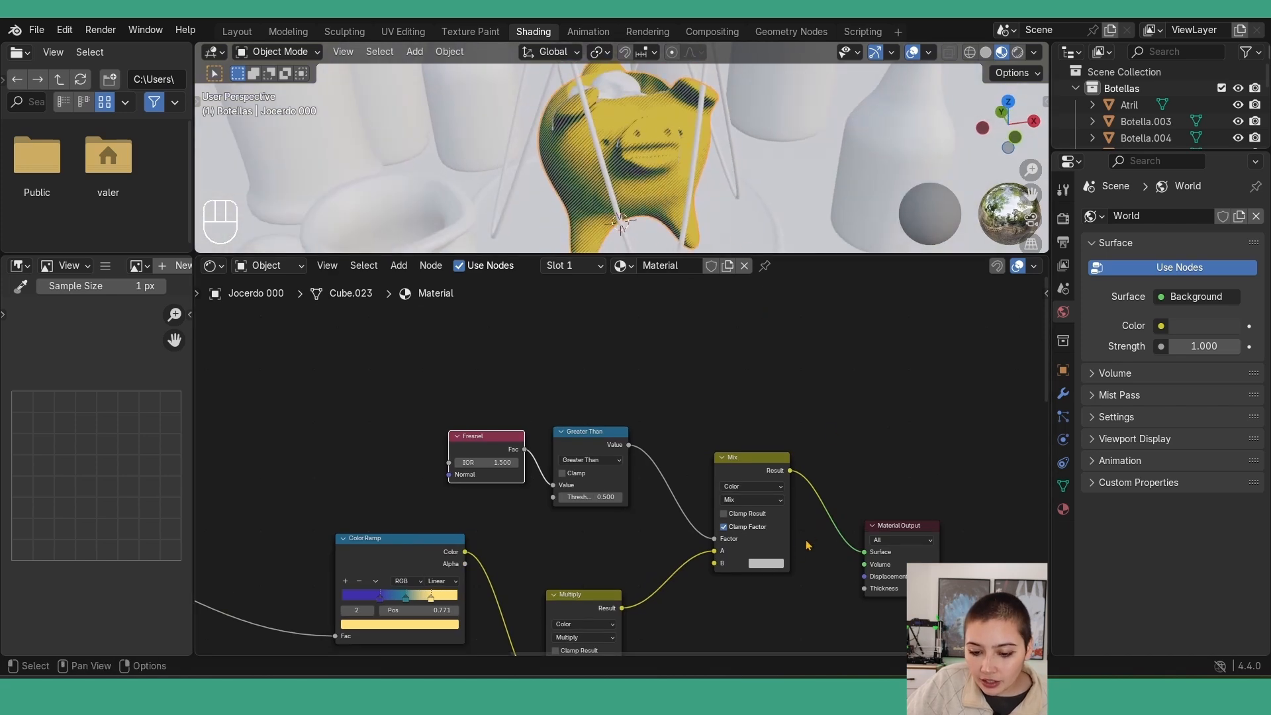
left_click(766, 563)
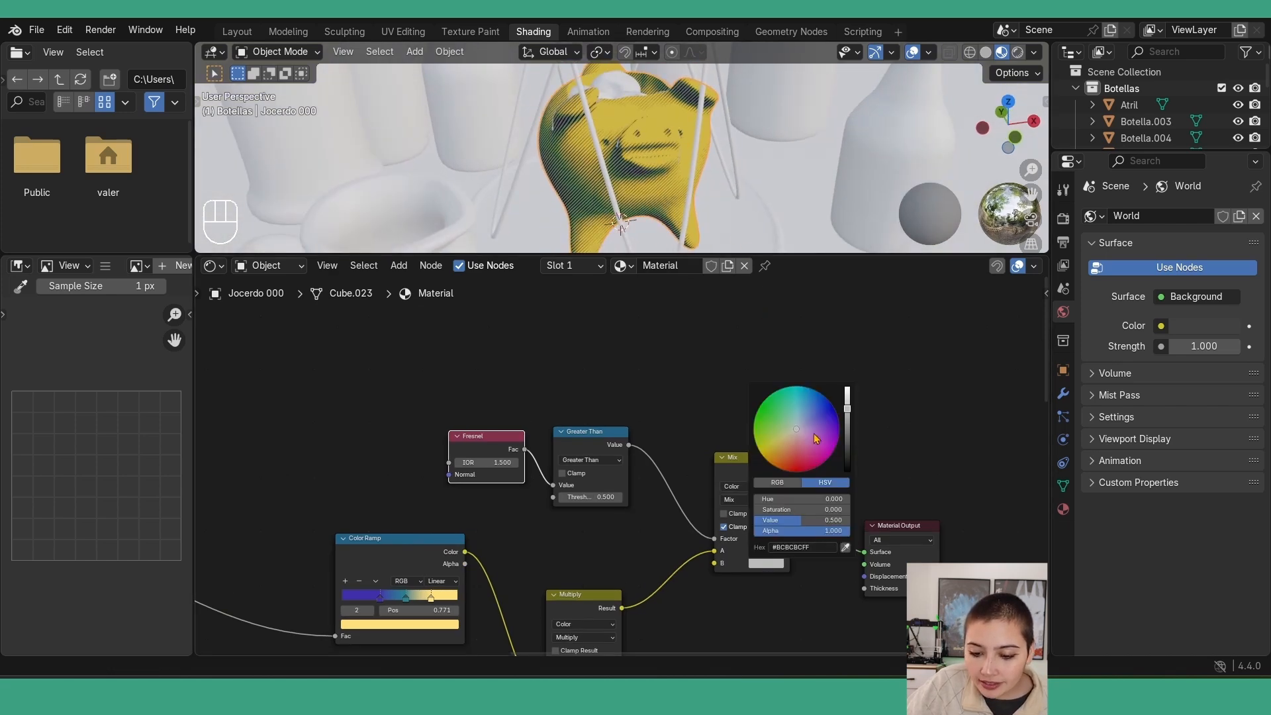
left_click_drag(847, 424, 847, 470)
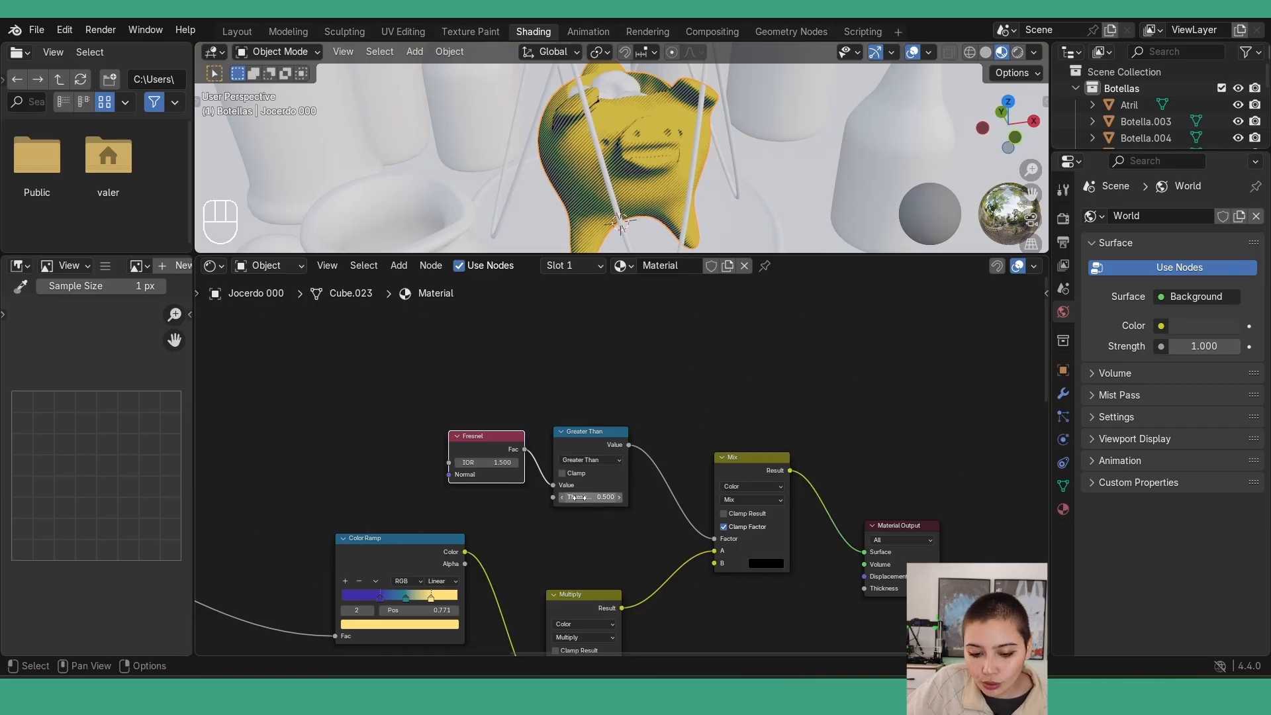
Set the Fresnel node's IOR to 0.97 and check the outline on the pig
left_click_drag(492, 461, 520, 462)
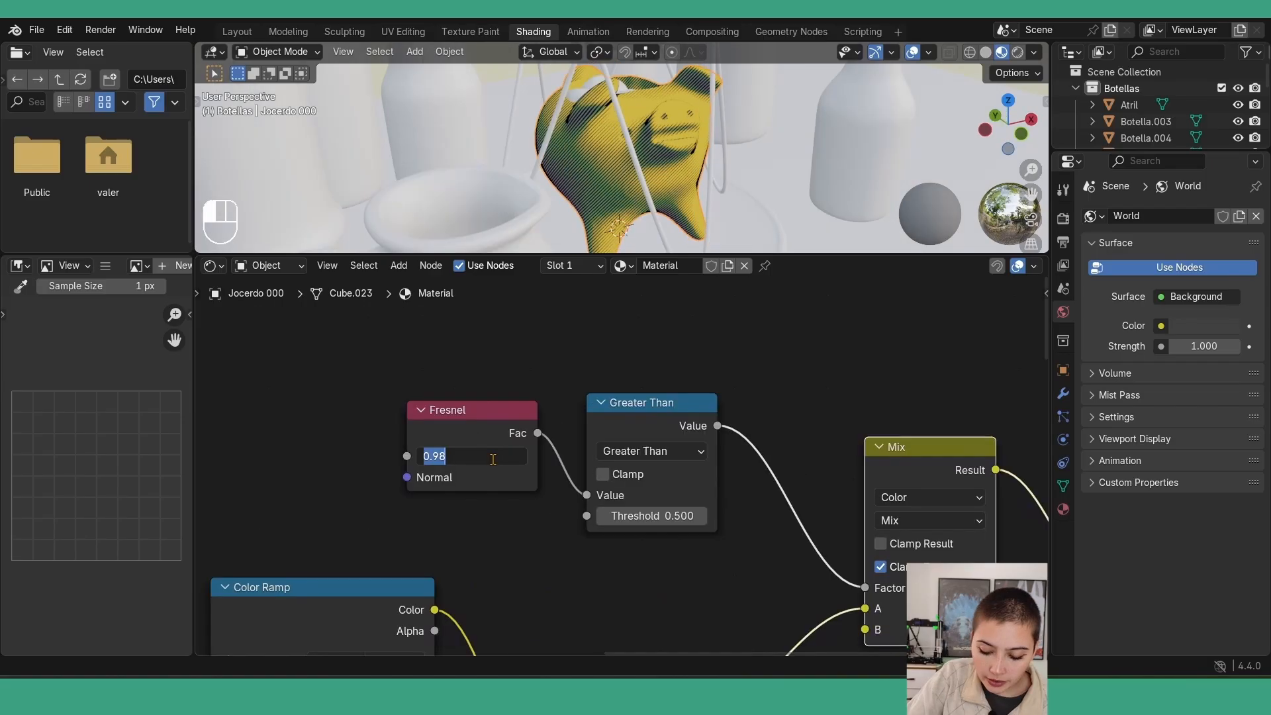
type(".9")
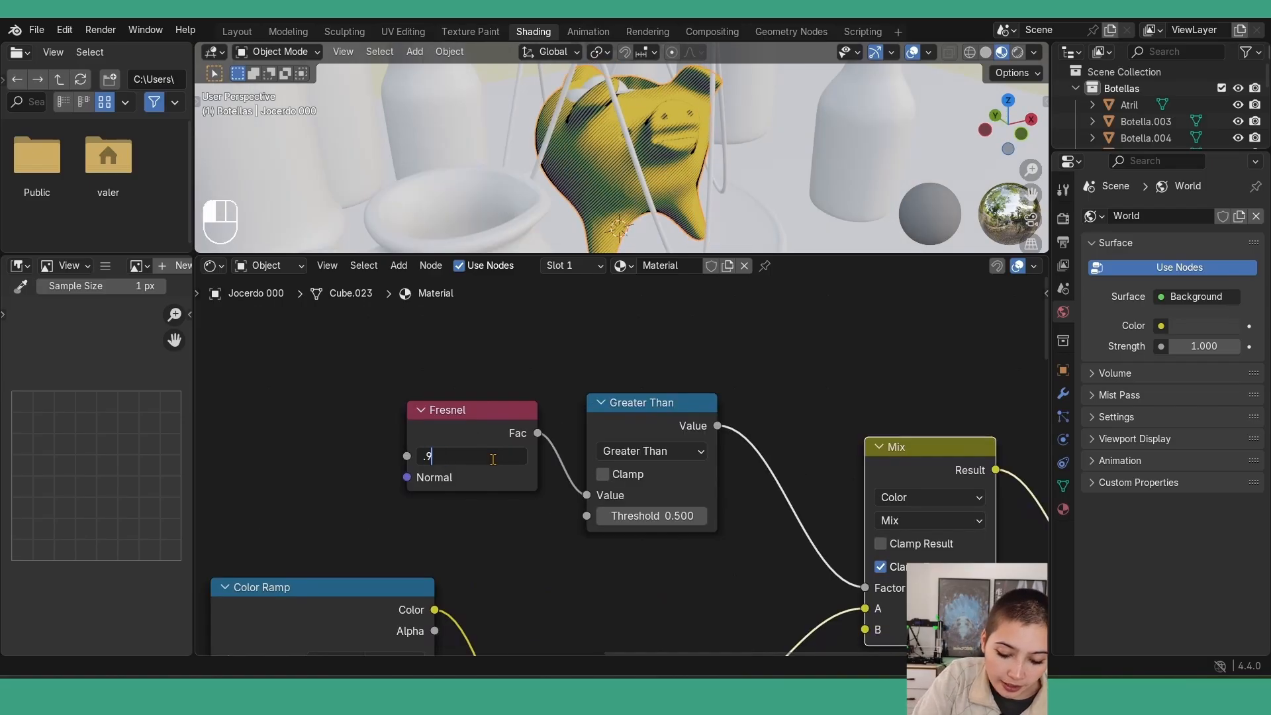
type("7")
key("Return")
mouse_move(702, 170)
middle_mouse_down()
mouse_move(675, 193)
mouse_move(739, 141)
mouse_move(784, 187)
mouse_move(761, 171)
mouse_move(713, 185)
middle_mouse_up()
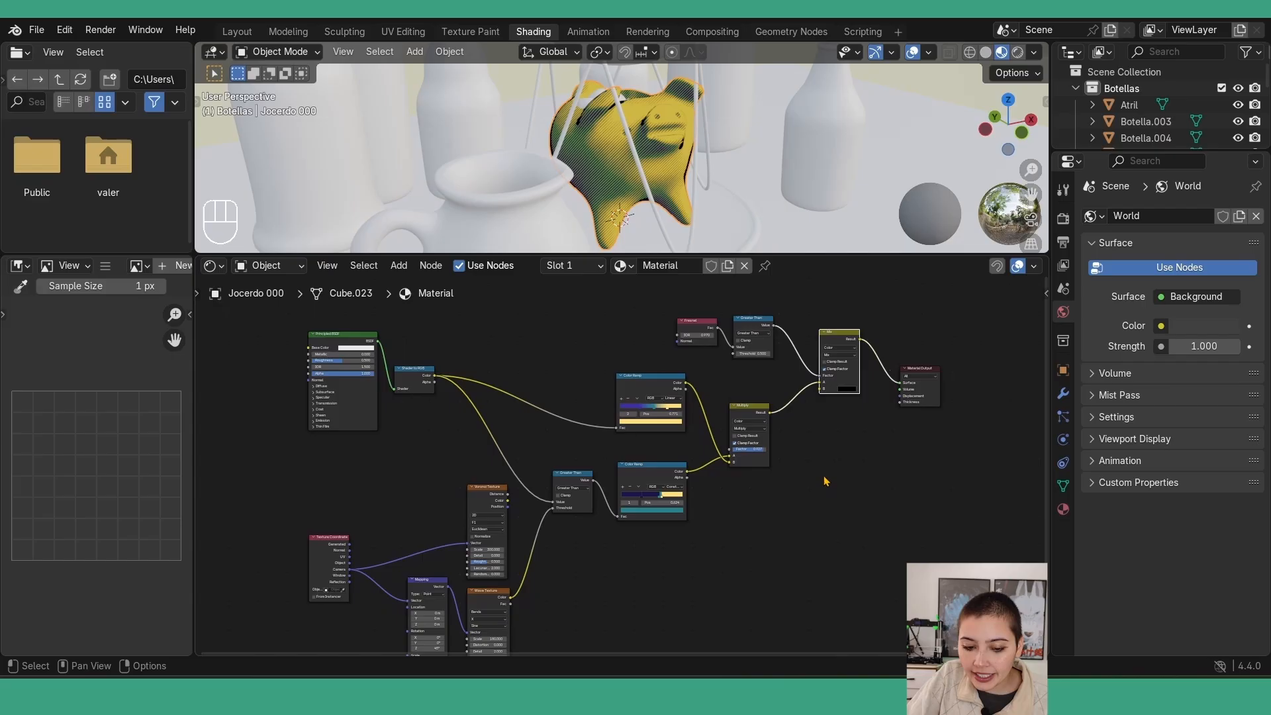
Rename the pig's material as "Cómic Amarillo"
middle_click_drag(824, 477, 836, 446)
scroll(836, 451, "down", 1)
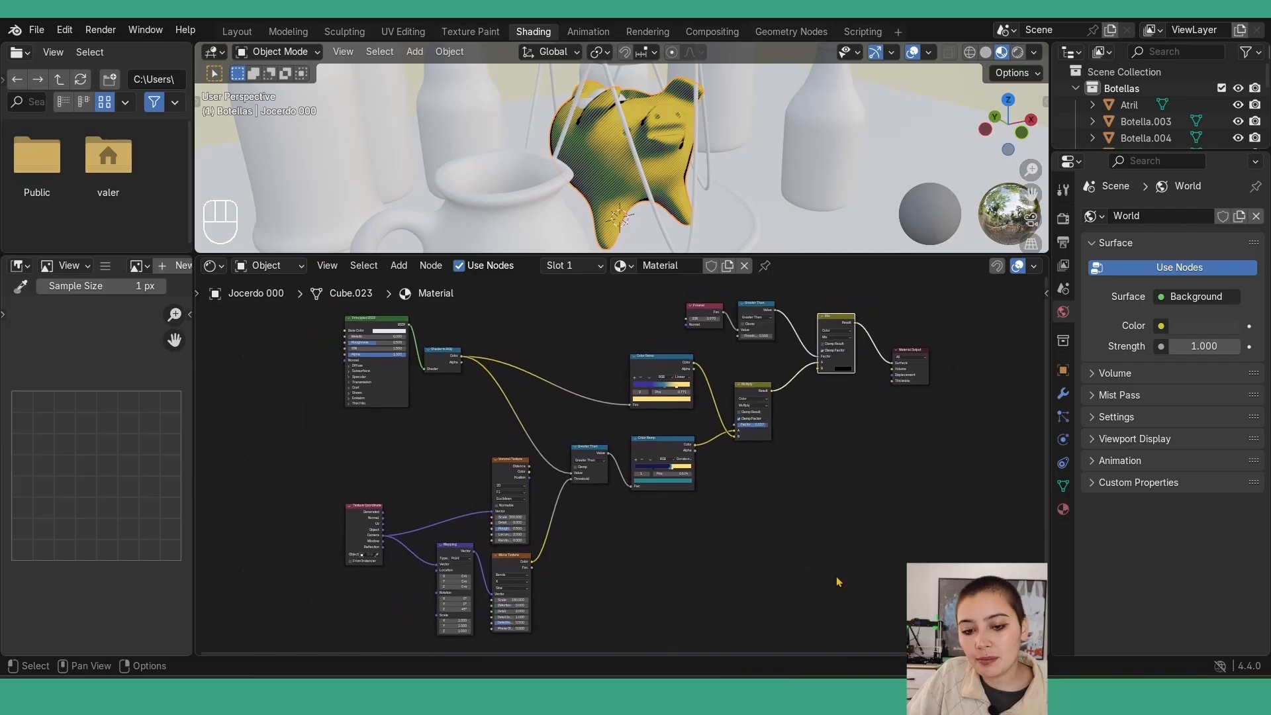
left_click(656, 265)
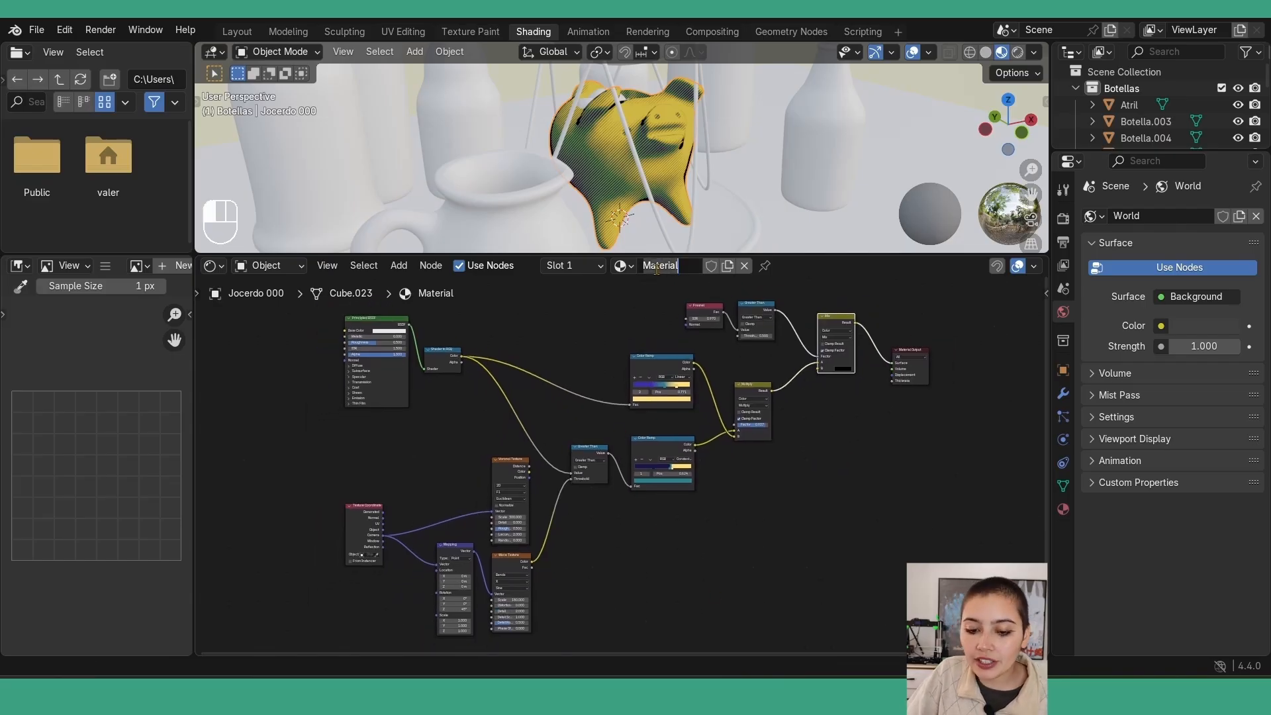
key("shift")
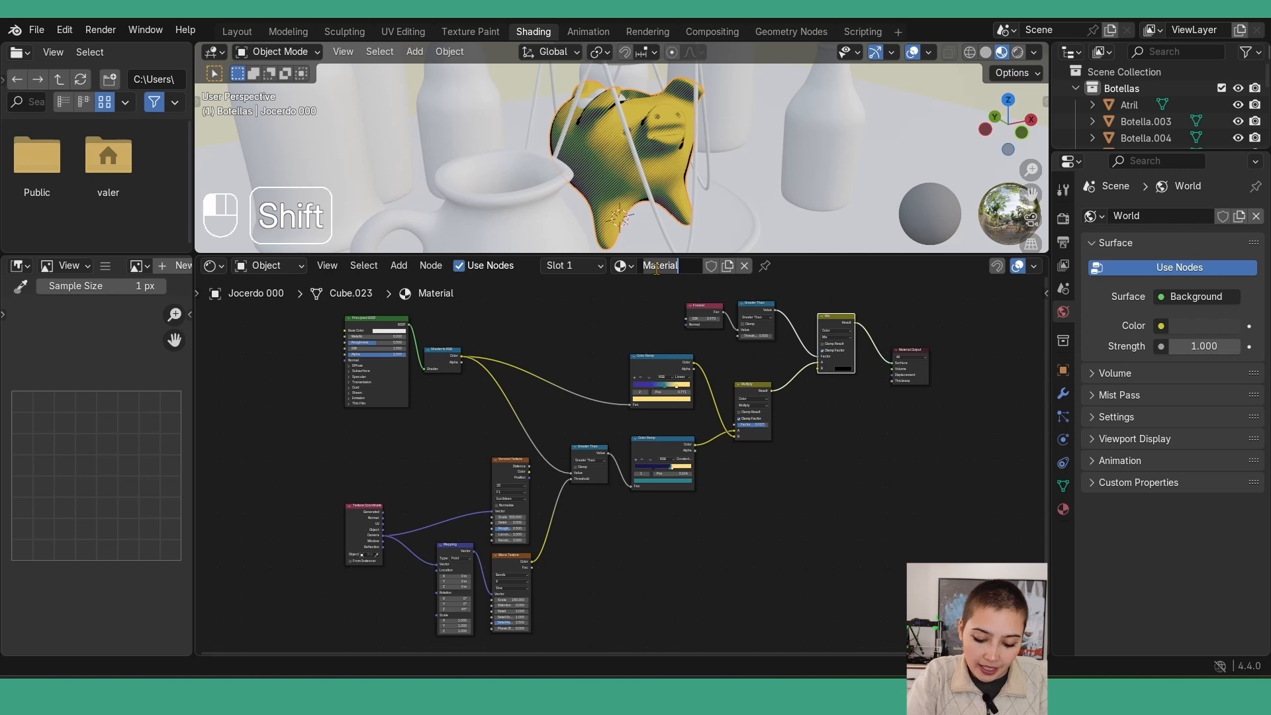
type("Comic")
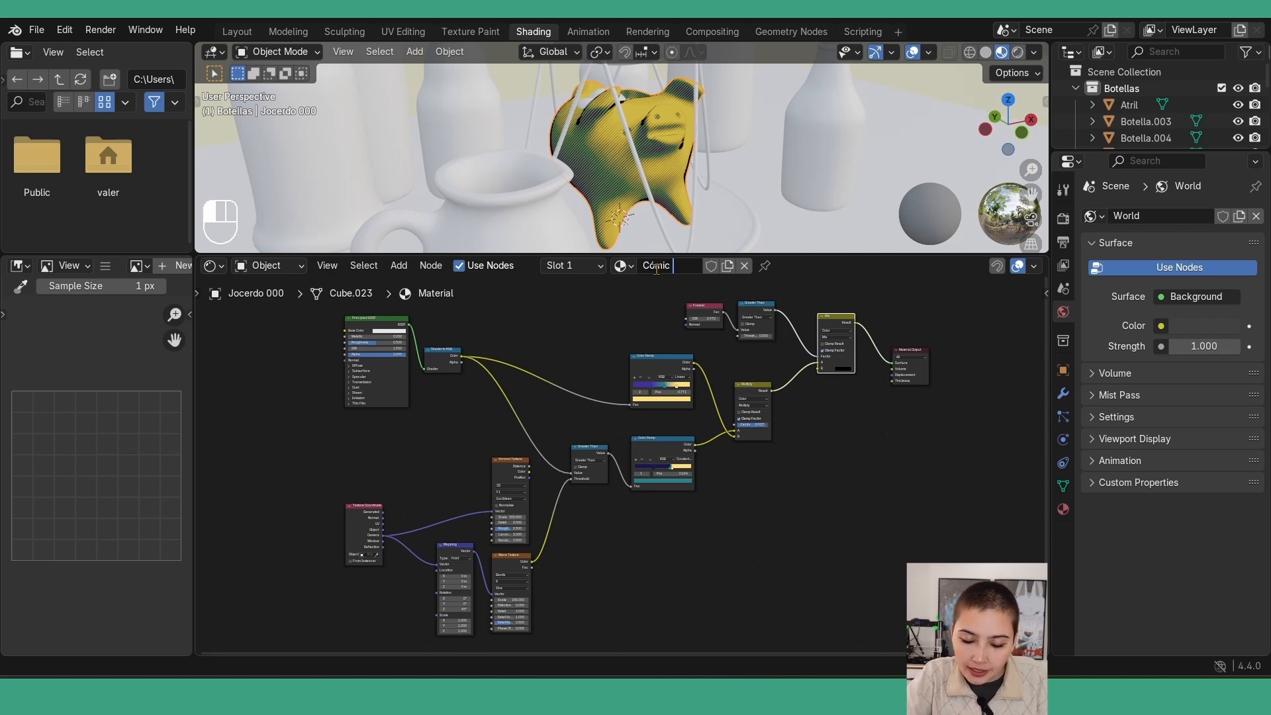
type(" Ar")
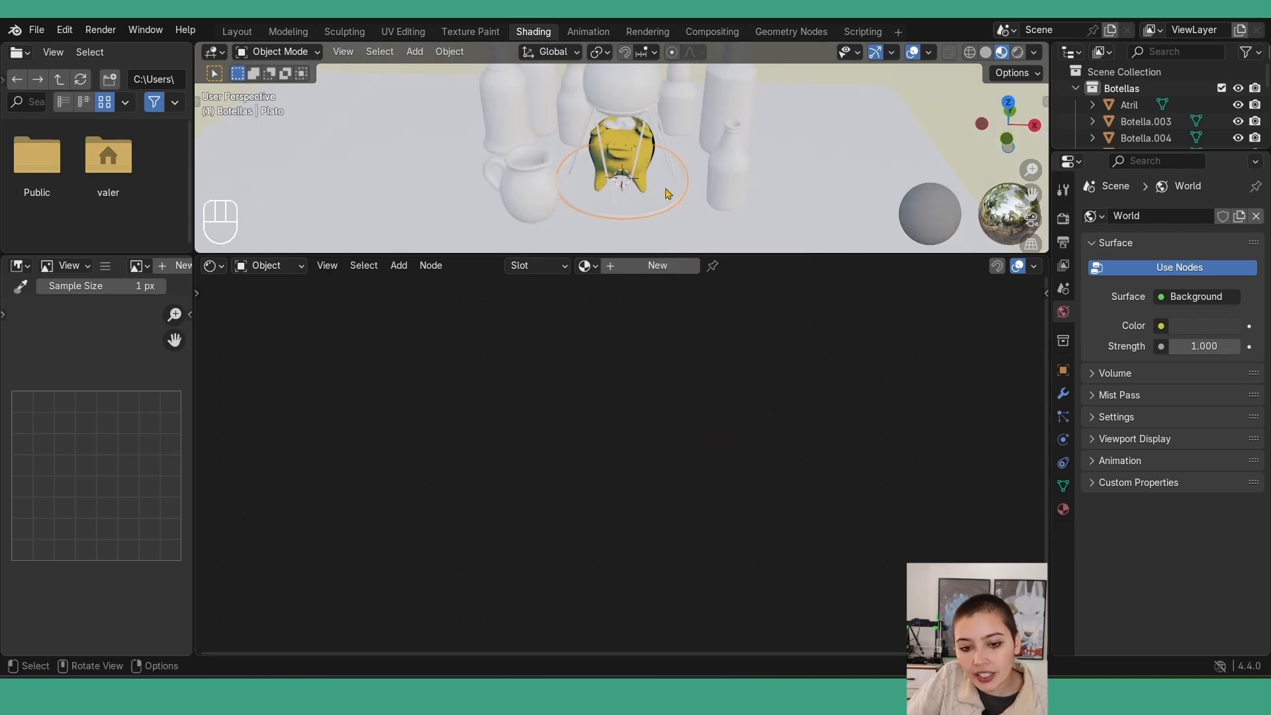
Assign the existing Cómic Amarillo material to the jug beside the pig
scroll(681, 197, "up", 2)
middle_click_drag(681, 198, 669, 181)
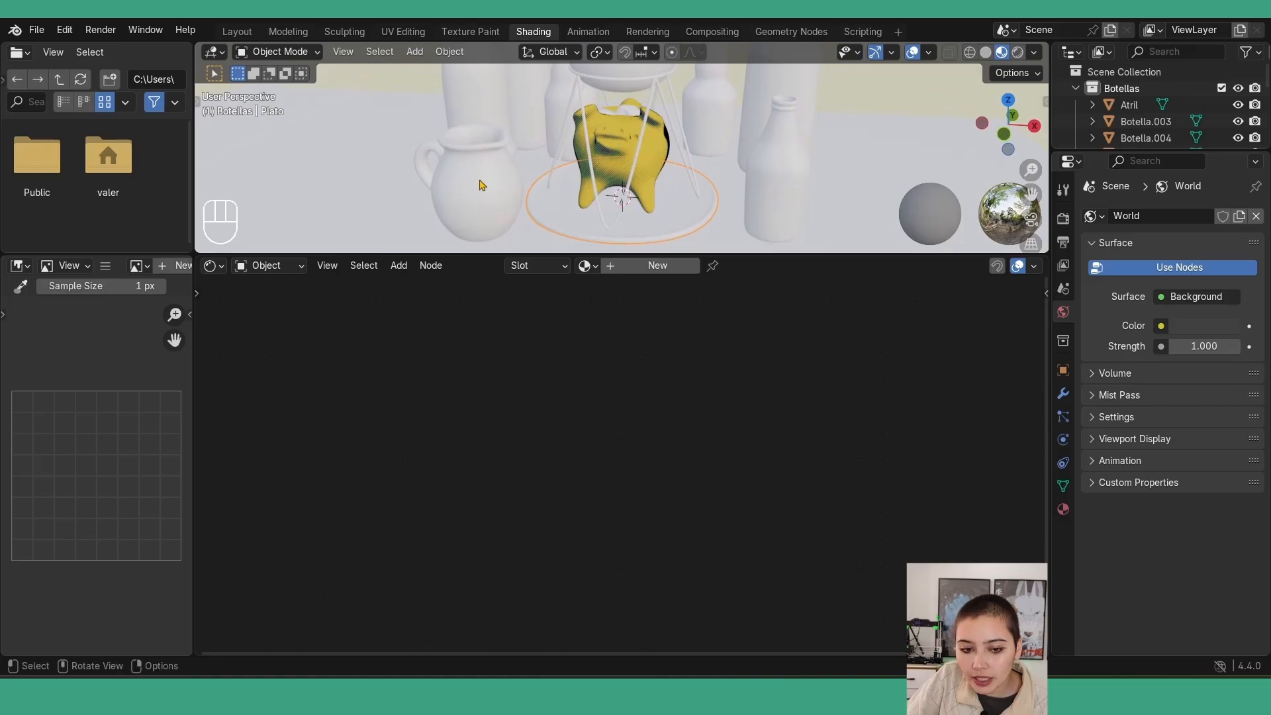
left_click(481, 182)
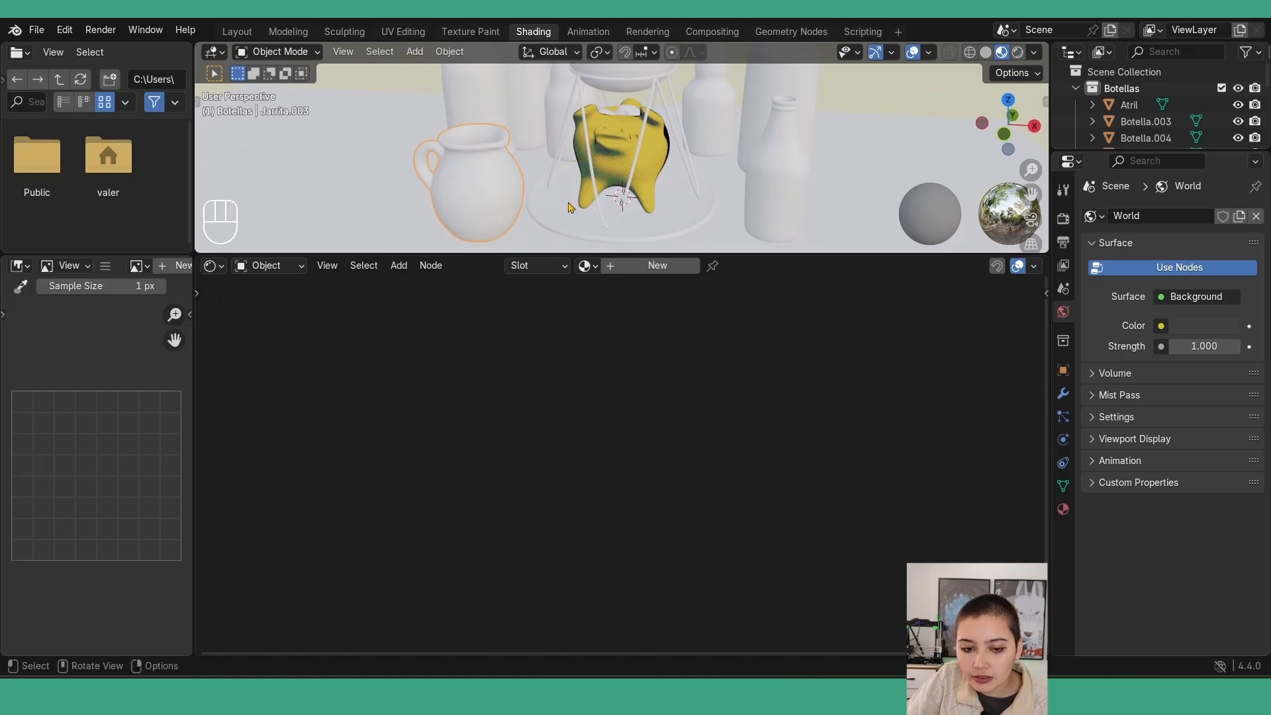
left_click(587, 266)
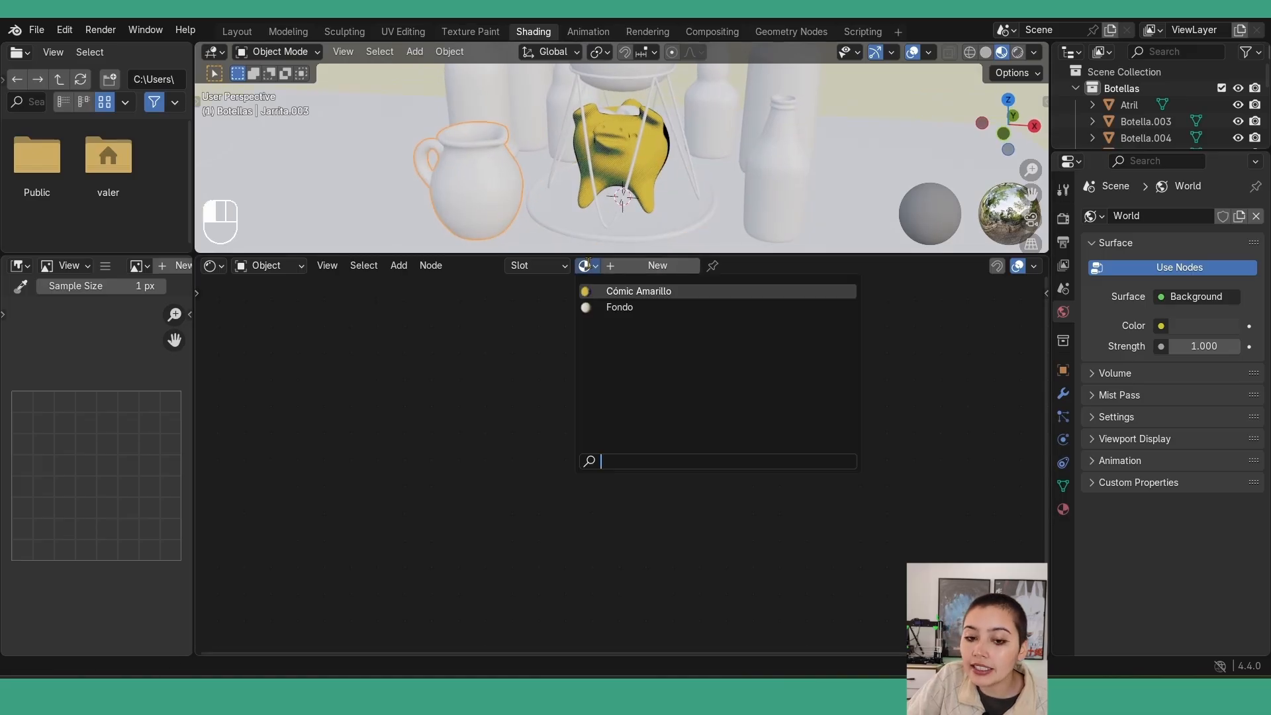
left_click(608, 291)
Try a saturated blue for the light stop of the shared material's linear Color Ramp, and undo it
middle_click_drag(579, 298, 497, 324)
scroll(588, 377, "up", 6)
scroll(602, 377, "up", 2)
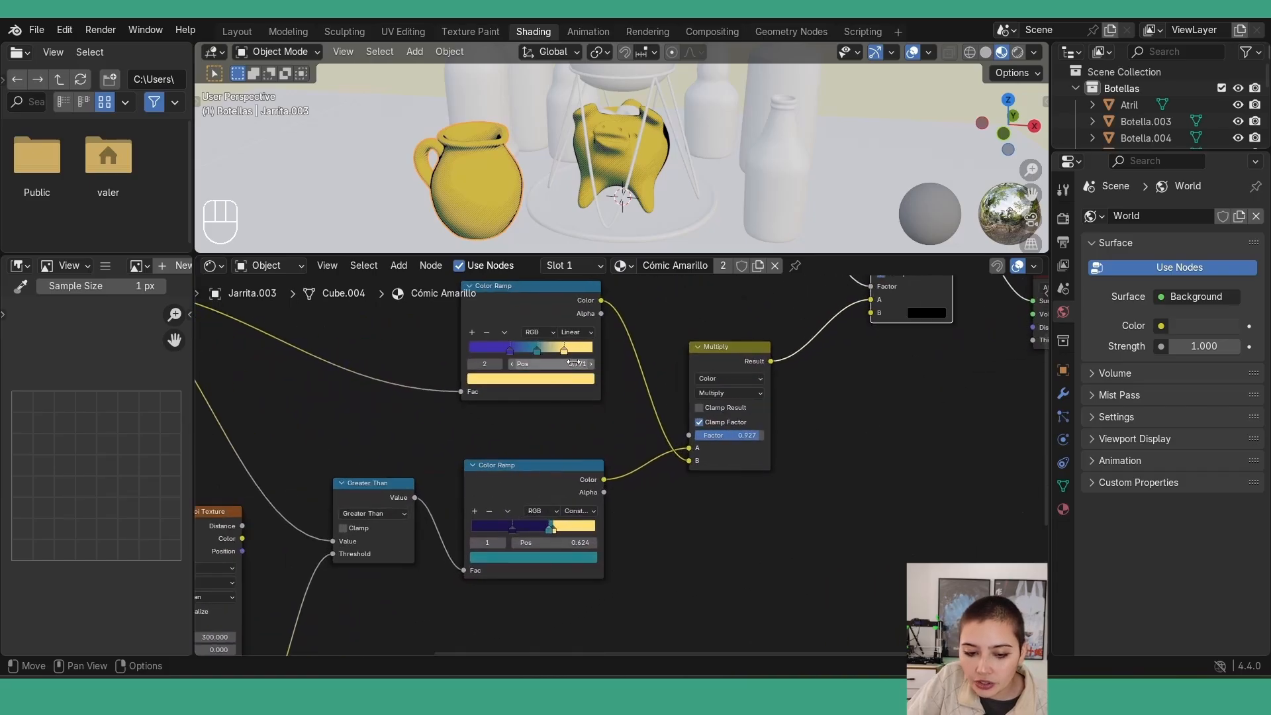
left_click(530, 378)
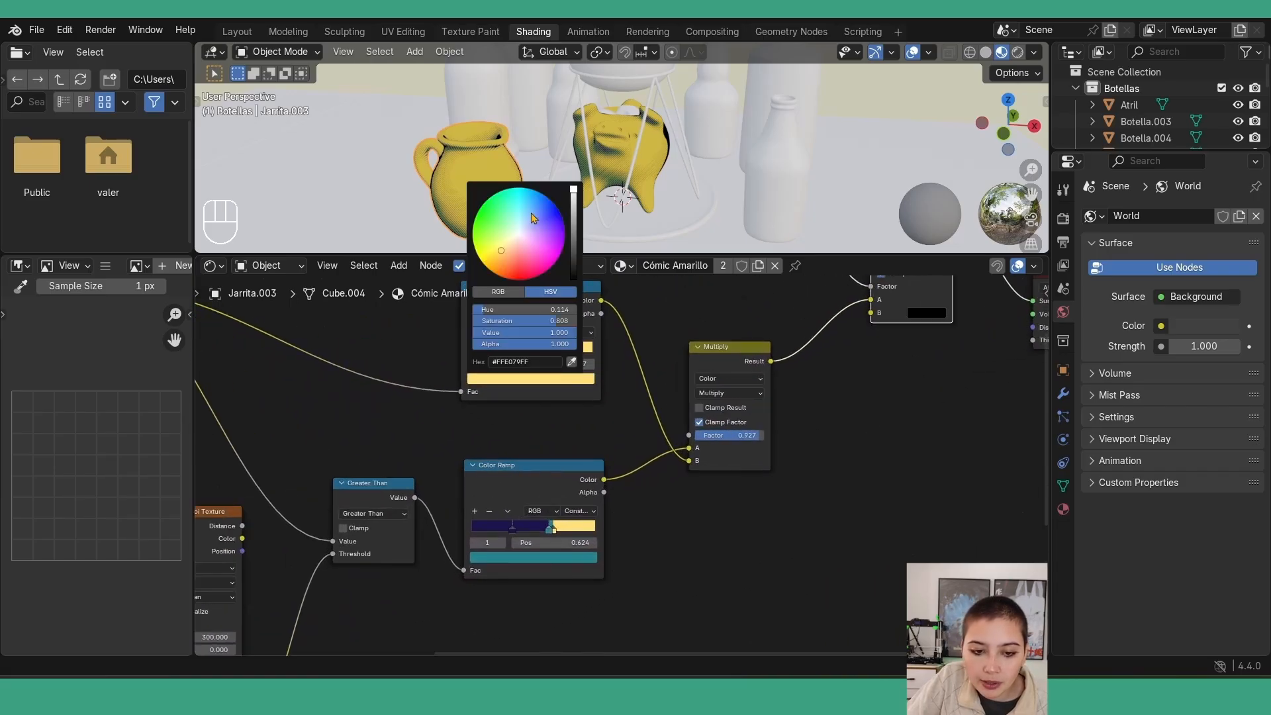
left_click_drag(531, 212, 551, 213)
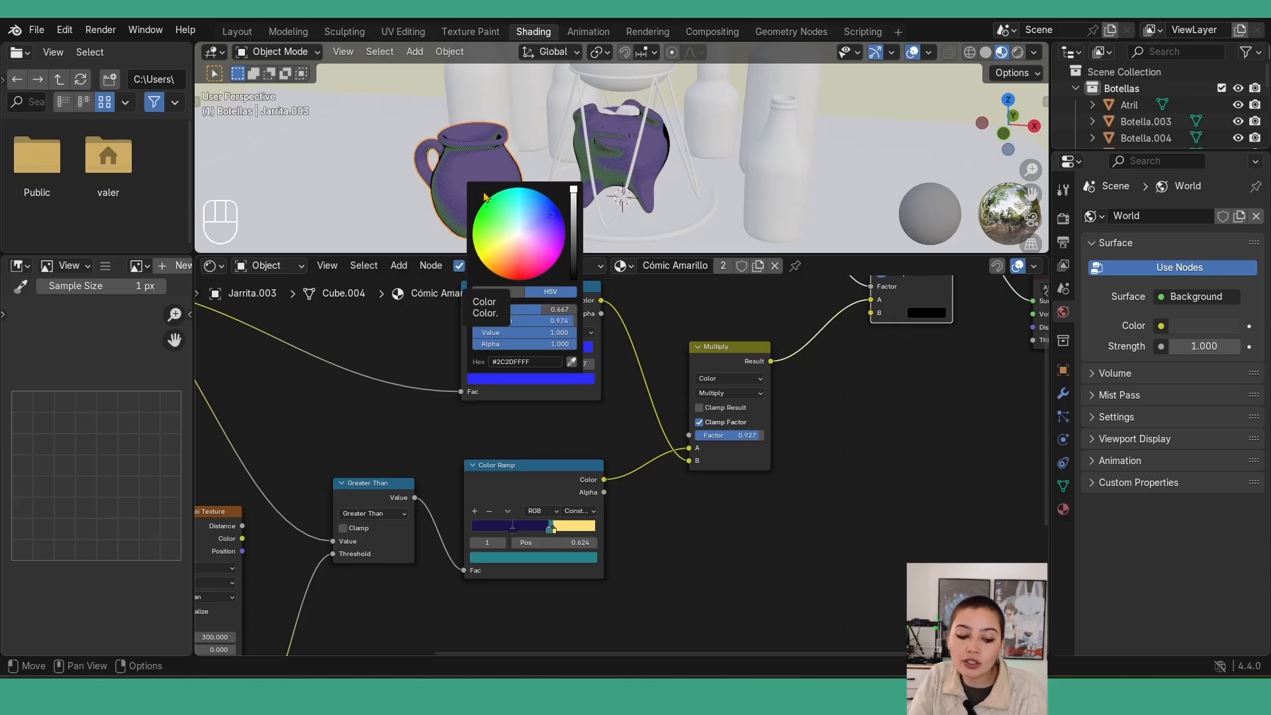
key("ctrl+z")
key("ctrl+z")
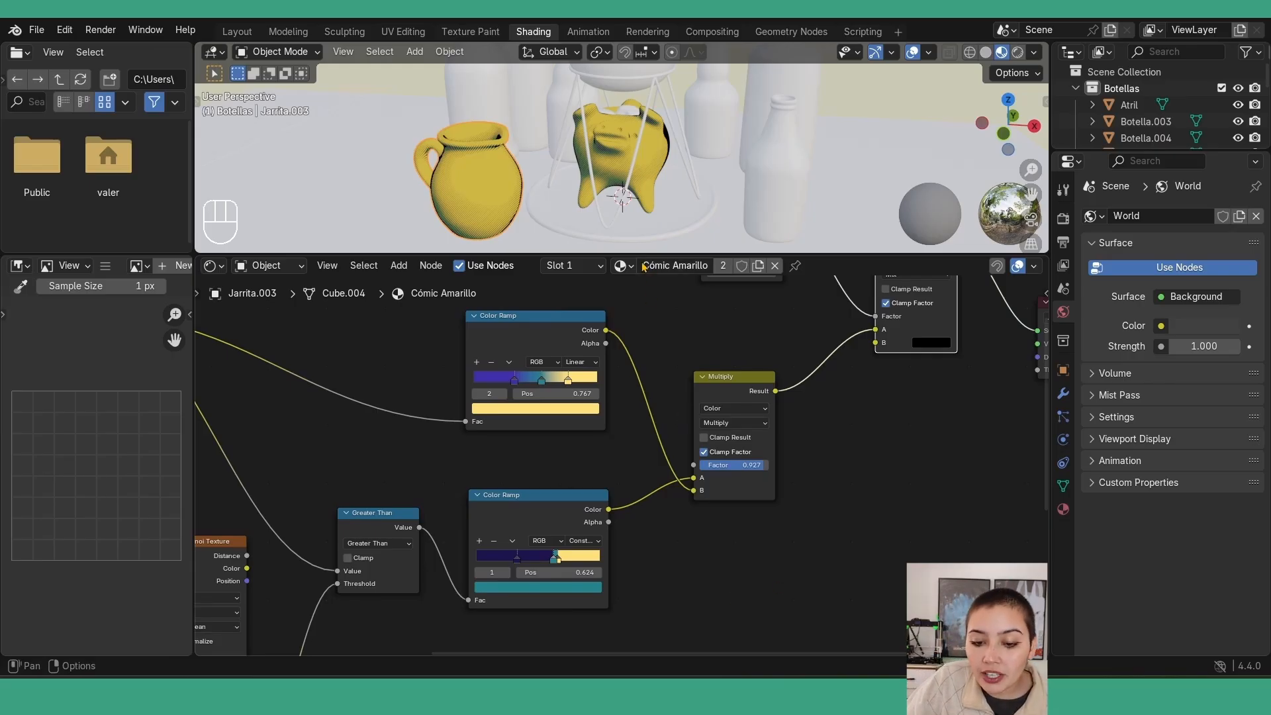
Make a separate copy of the jug's material and rename it as "Cómic Rosa"
left_click(758, 266)
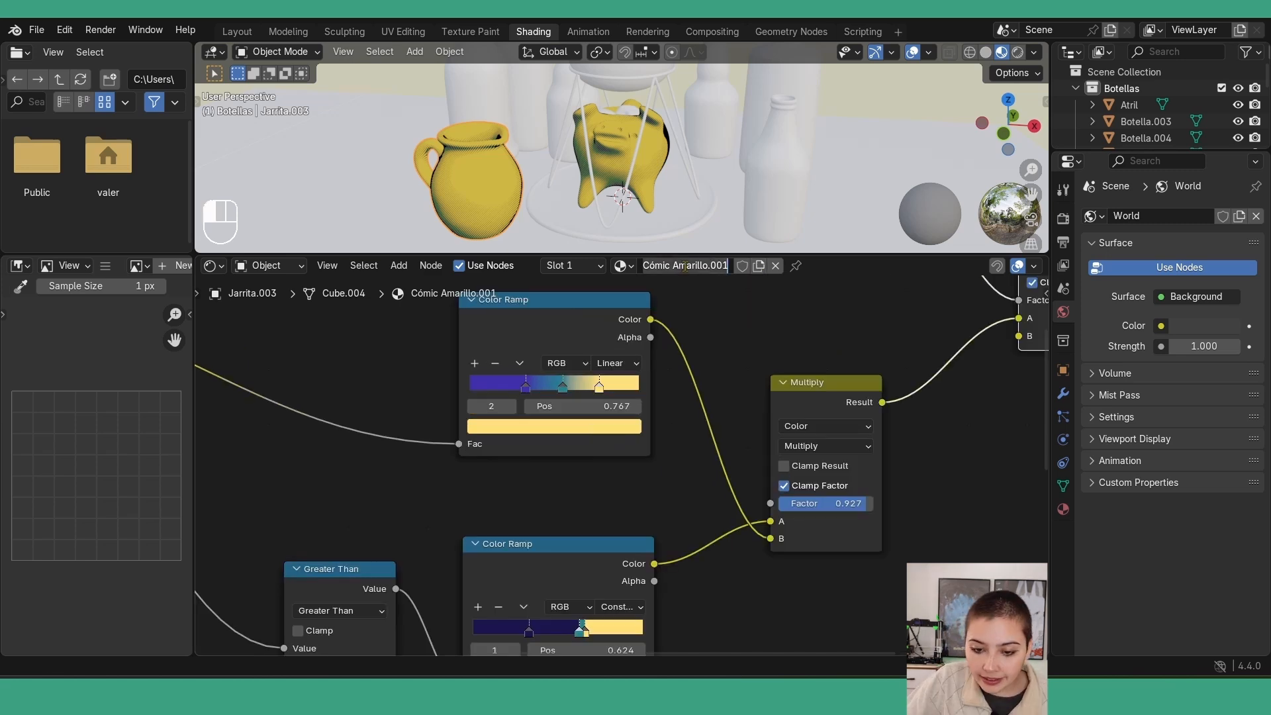
left_click_drag(674, 265, 735, 265)
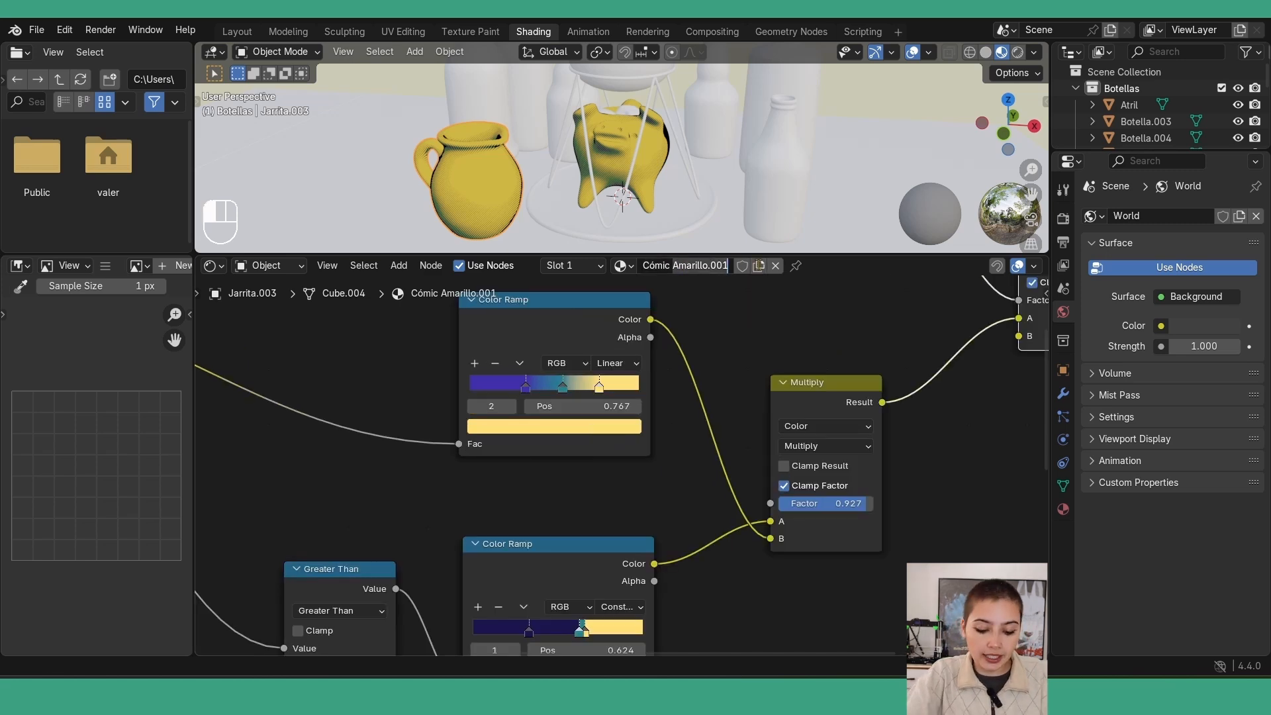
type("Rosa")
key("Return")
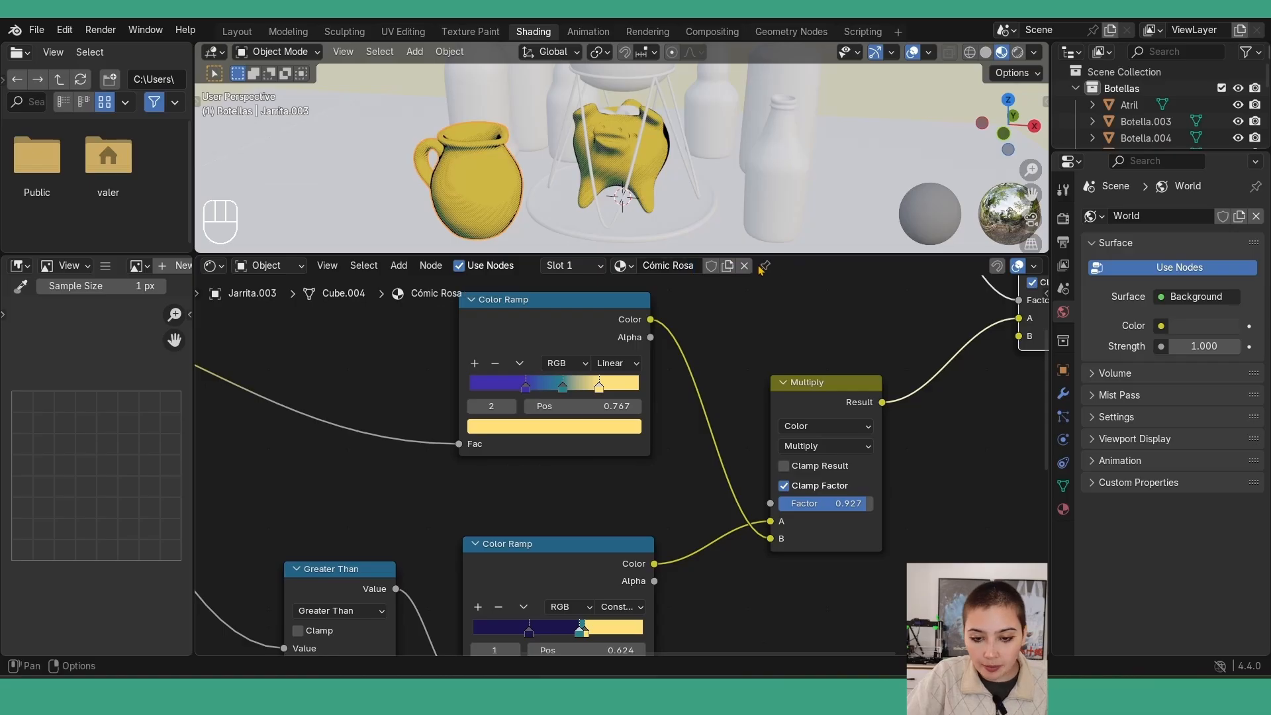
Set the light stop of Cómic Rosa's linear Color Ramp to magenta and check the jug's shading
left_click(554, 426)
left_click_drag(572, 251, 558, 283)
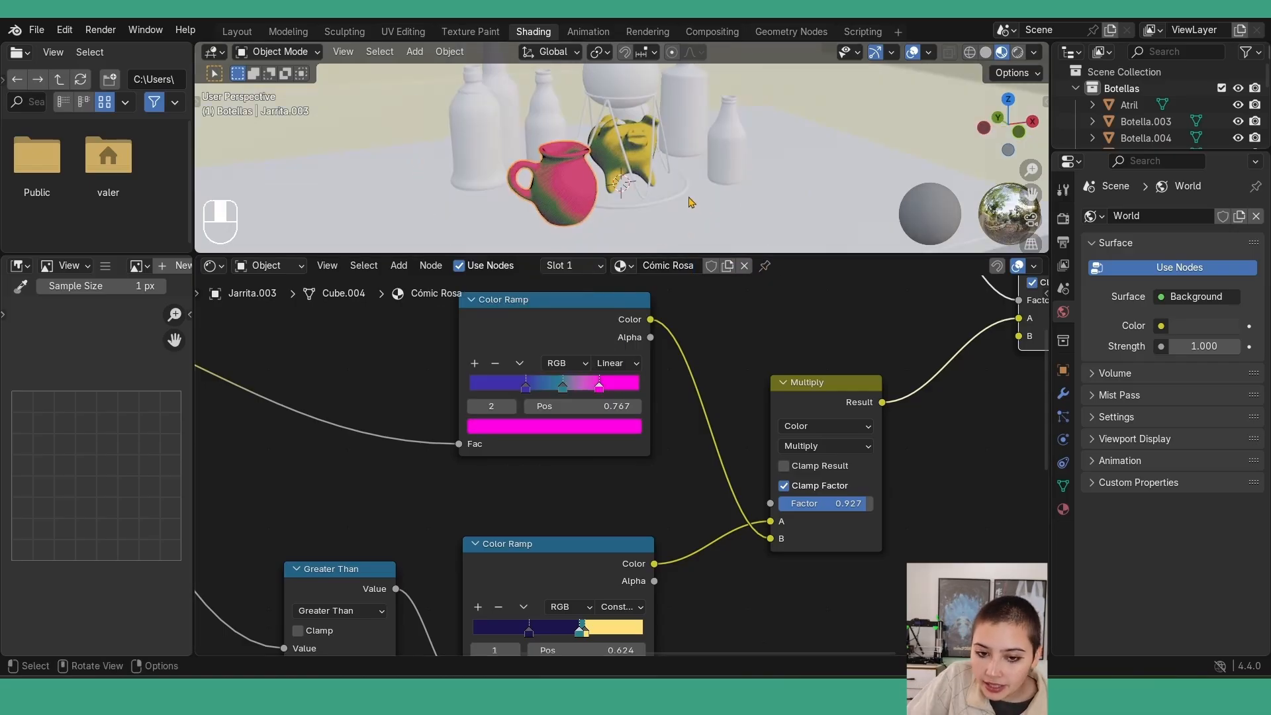
middle_click_drag(689, 202, 576, 192)
scroll(706, 180, "down", 3)
middle_click_drag(706, 180, 670, 137)
scroll(736, 175, "up", 3)
scroll(670, 136, "up", 2)
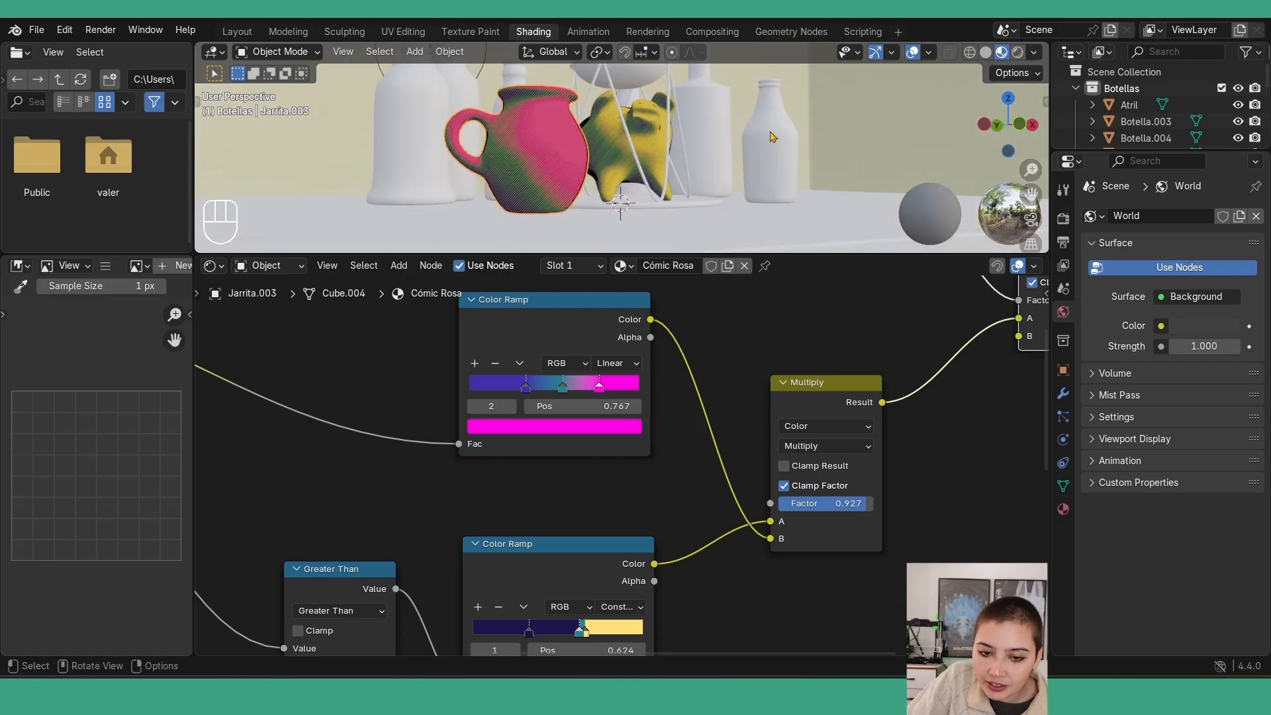
Assign the existing Cómic Rosa material to the small bottle beside the pig and to the bottle behind the pig
middle_click_drag(772, 137, 717, 218)
scroll(677, 170, "down", 3)
left_click(713, 166)
left_click(584, 266)
left_click(615, 306)
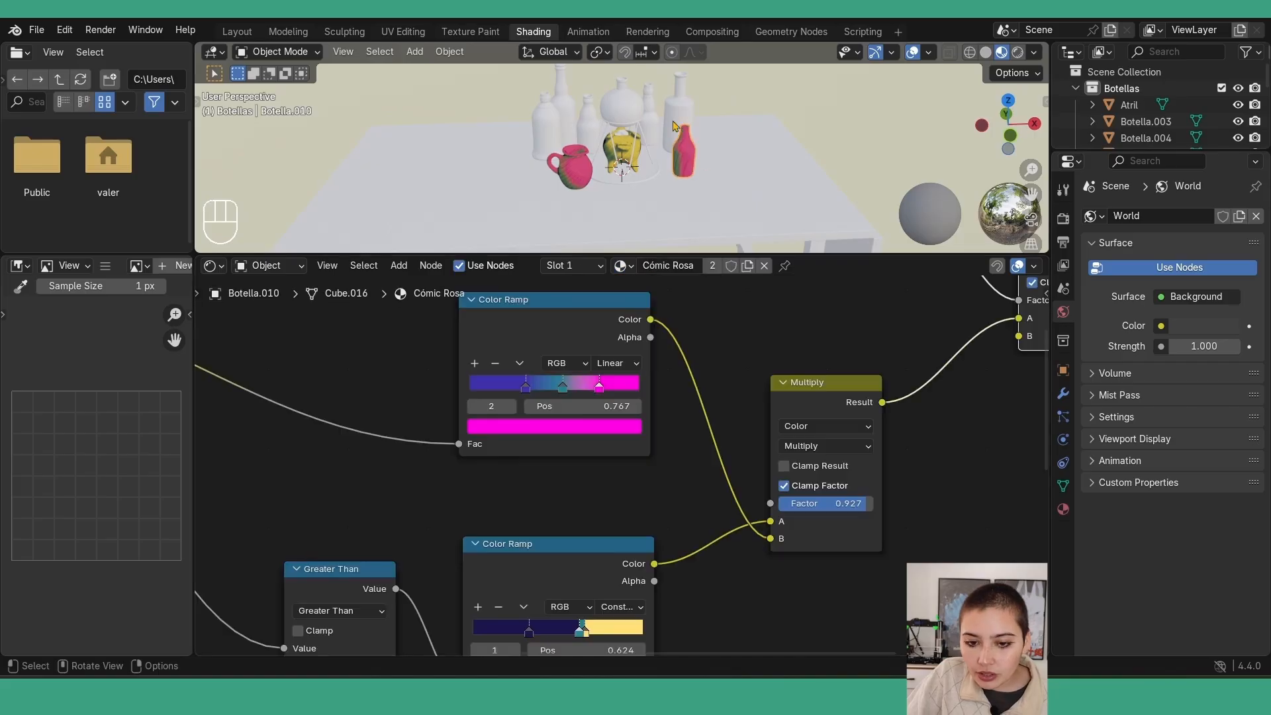
left_click(657, 122)
left_click(586, 266)
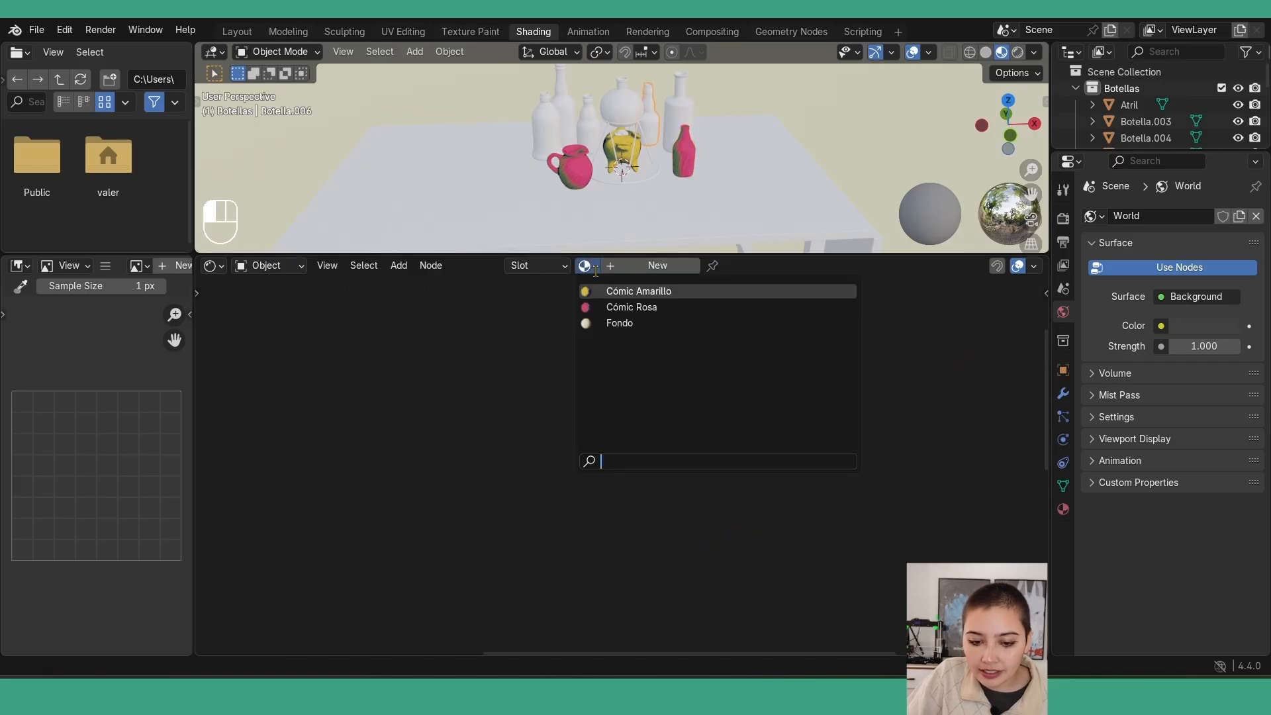
left_click(618, 306)
mouse_move(722, 169)
middle_mouse_down()
mouse_move(902, 136)
mouse_move(711, 165)
middle_mouse_up()
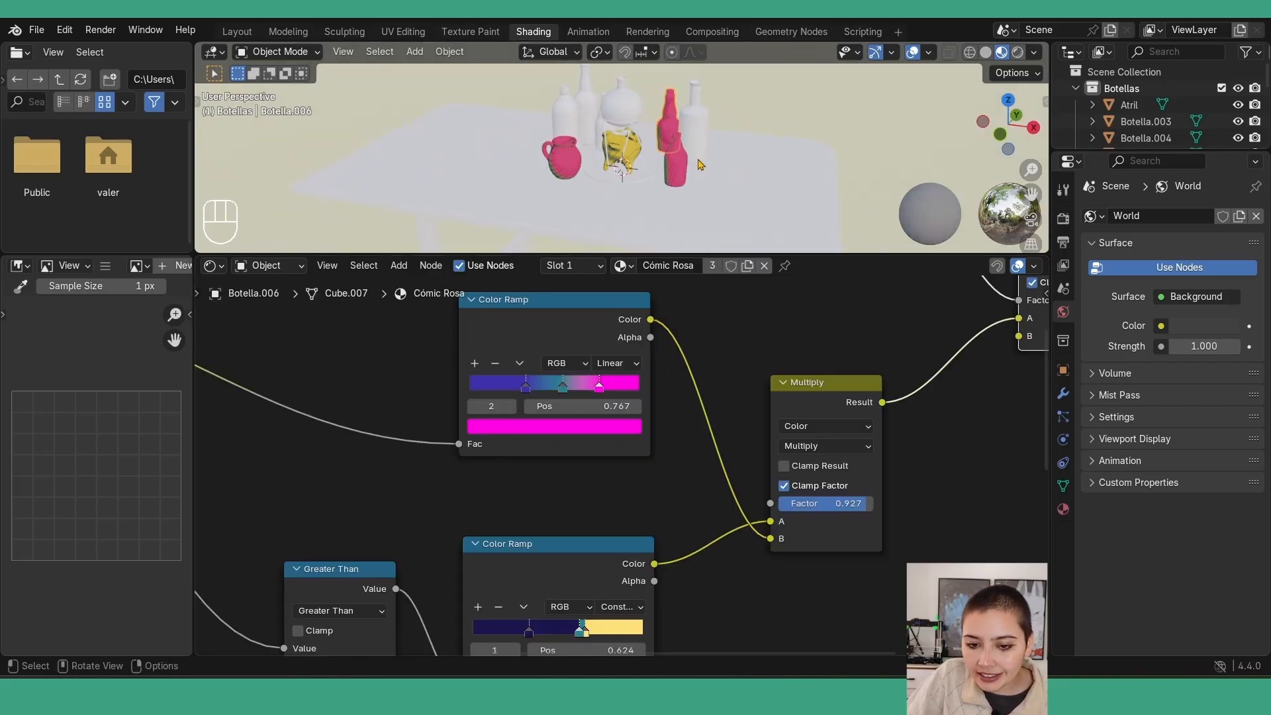
Give the plate its own copy of Cómic Amarillo and connect the Voronoi Texture's Distance to the Greater Than node's Threshold
left_click(587, 267)
left_click(601, 291)
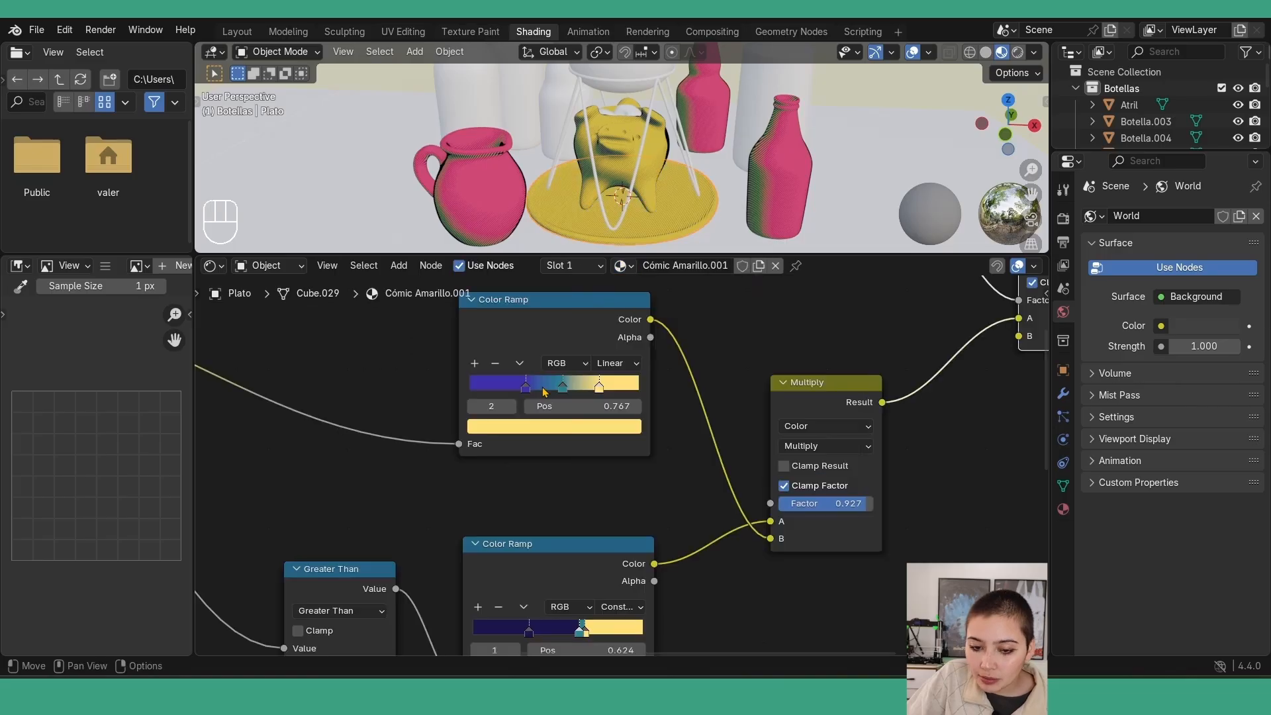
middle_click_drag(529, 337, 926, 412)
scroll(766, 448, "down", 4)
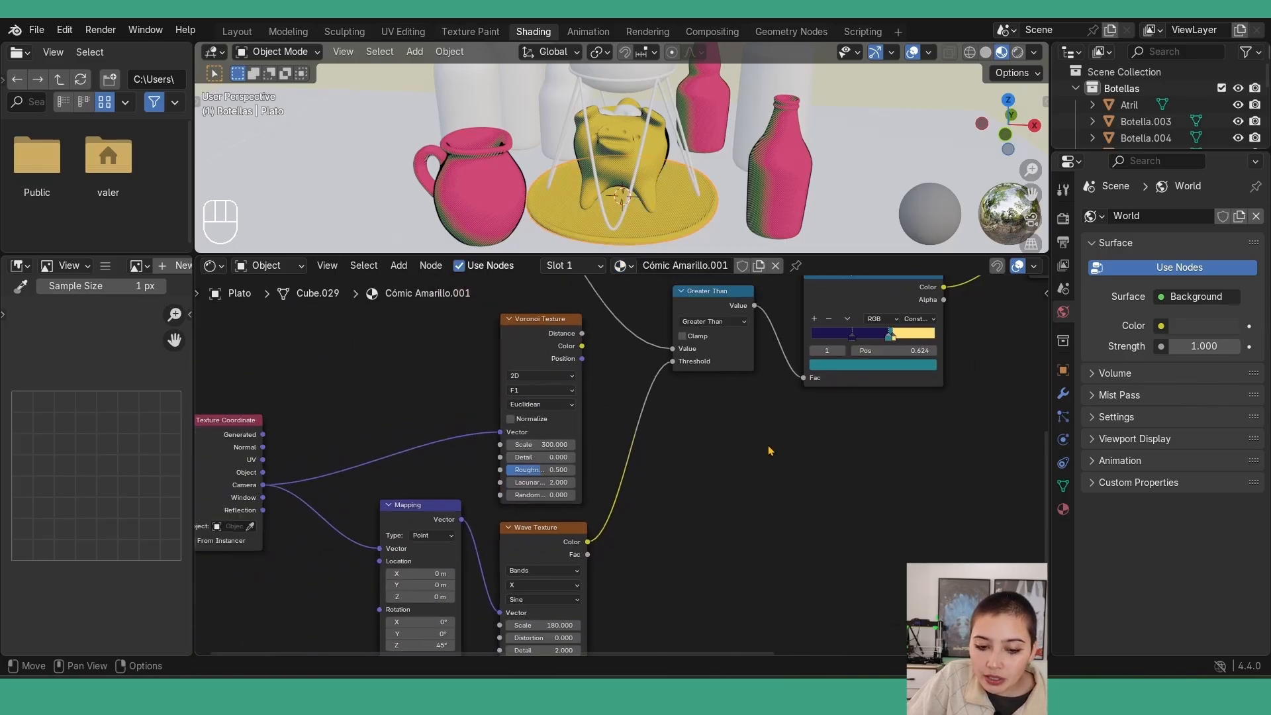
scroll(662, 484, "down", 1)
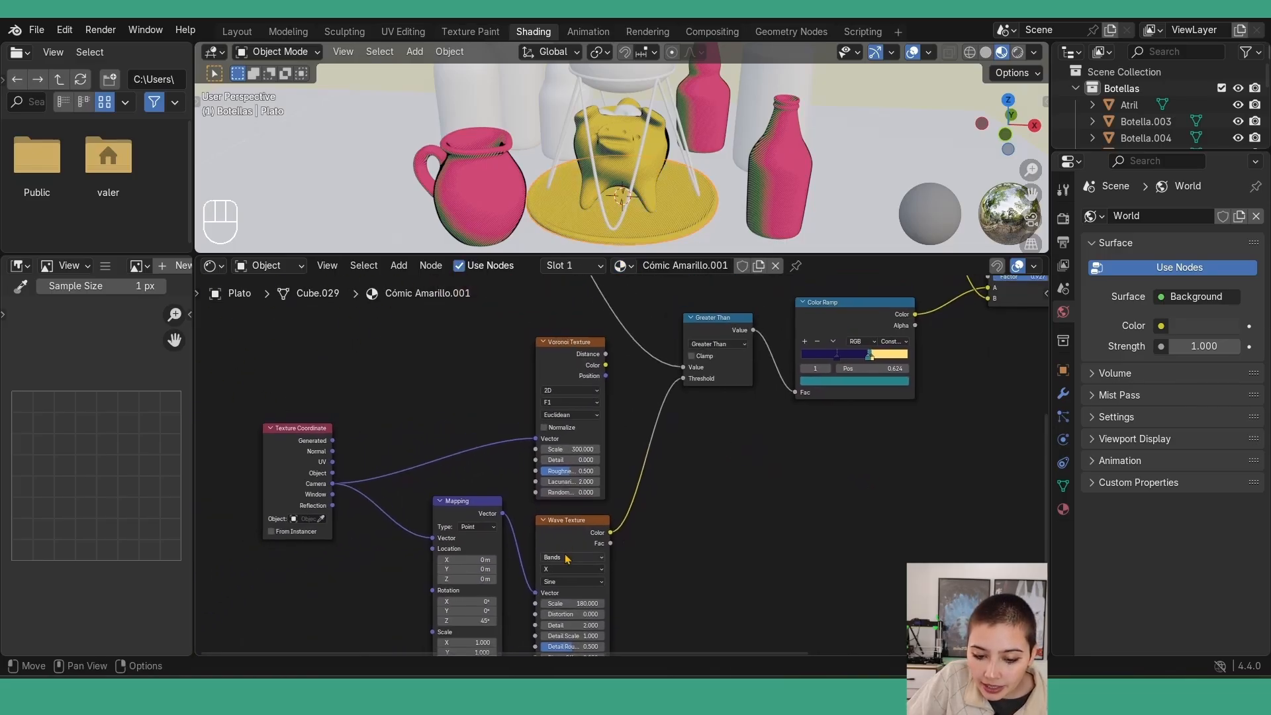
left_click(604, 371)
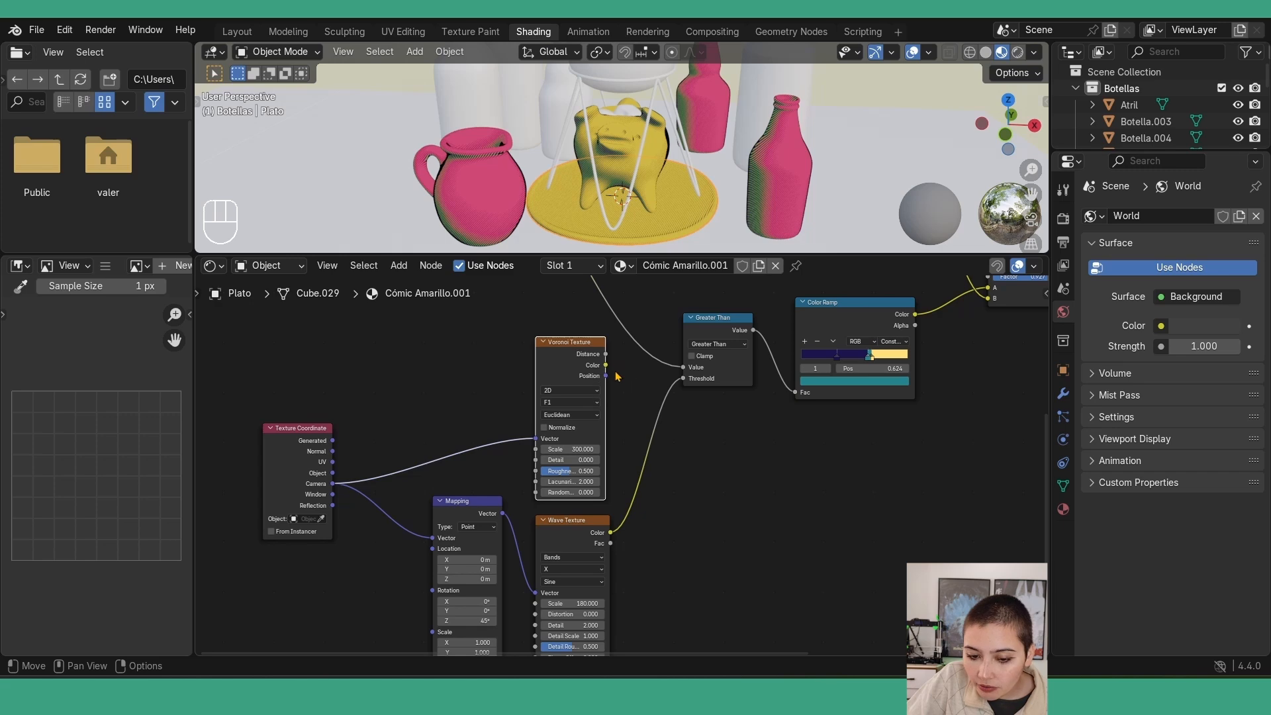
left_click_drag(606, 354, 690, 381)
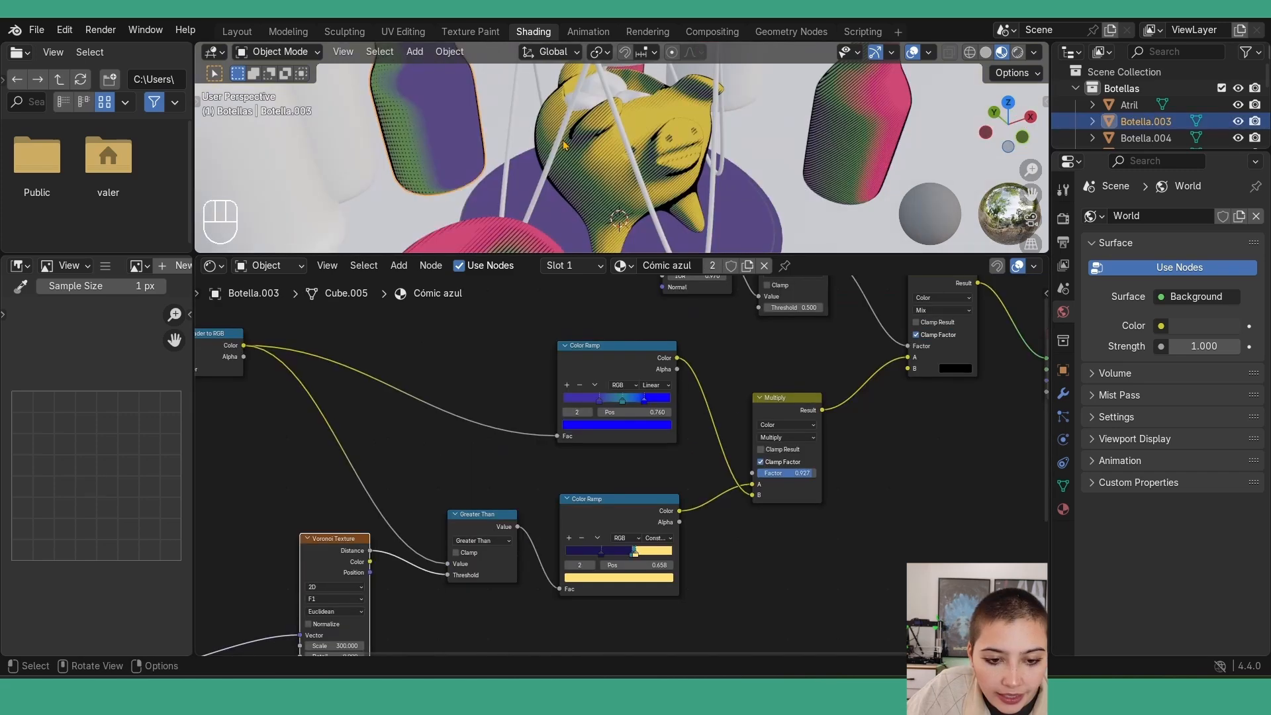
Select the large white bottle beside the blue one and open its list of existing materials
middle_click_drag(582, 152, 630, 98)
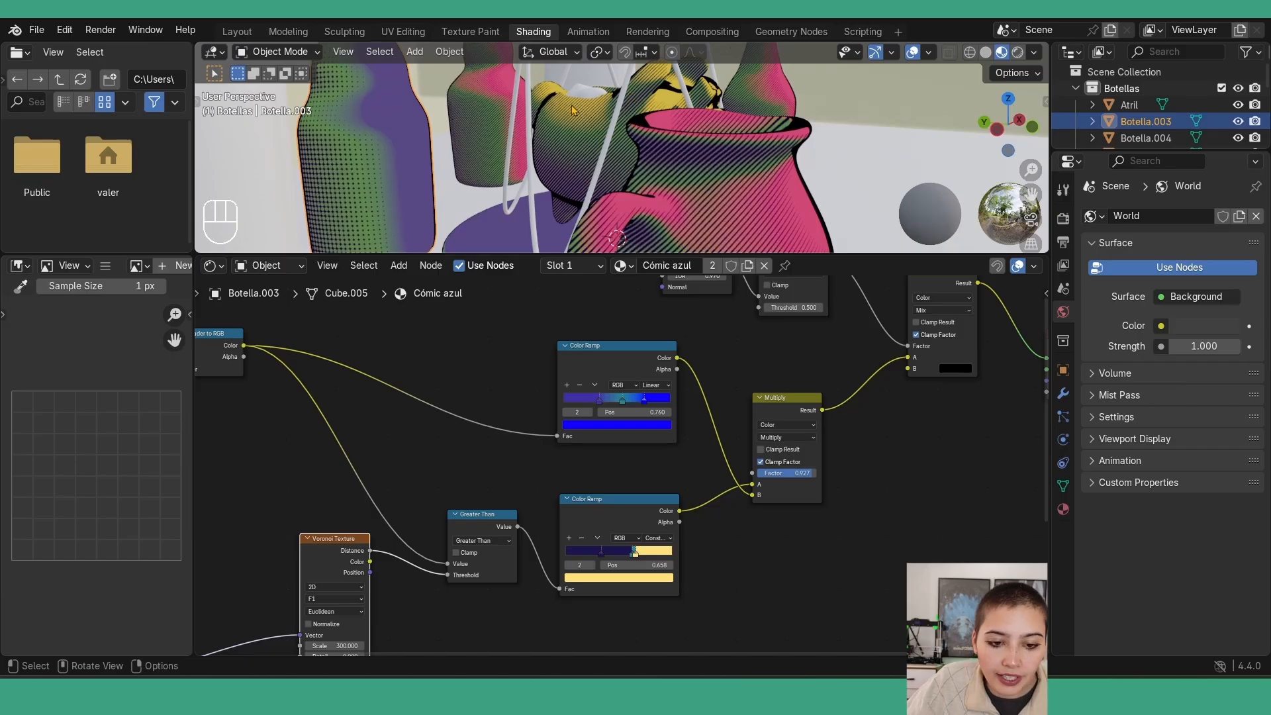
scroll(573, 110, "down", 2)
middle_click_drag(539, 151, 526, 151)
scroll(520, 153, "down", 1)
left_click(400, 201)
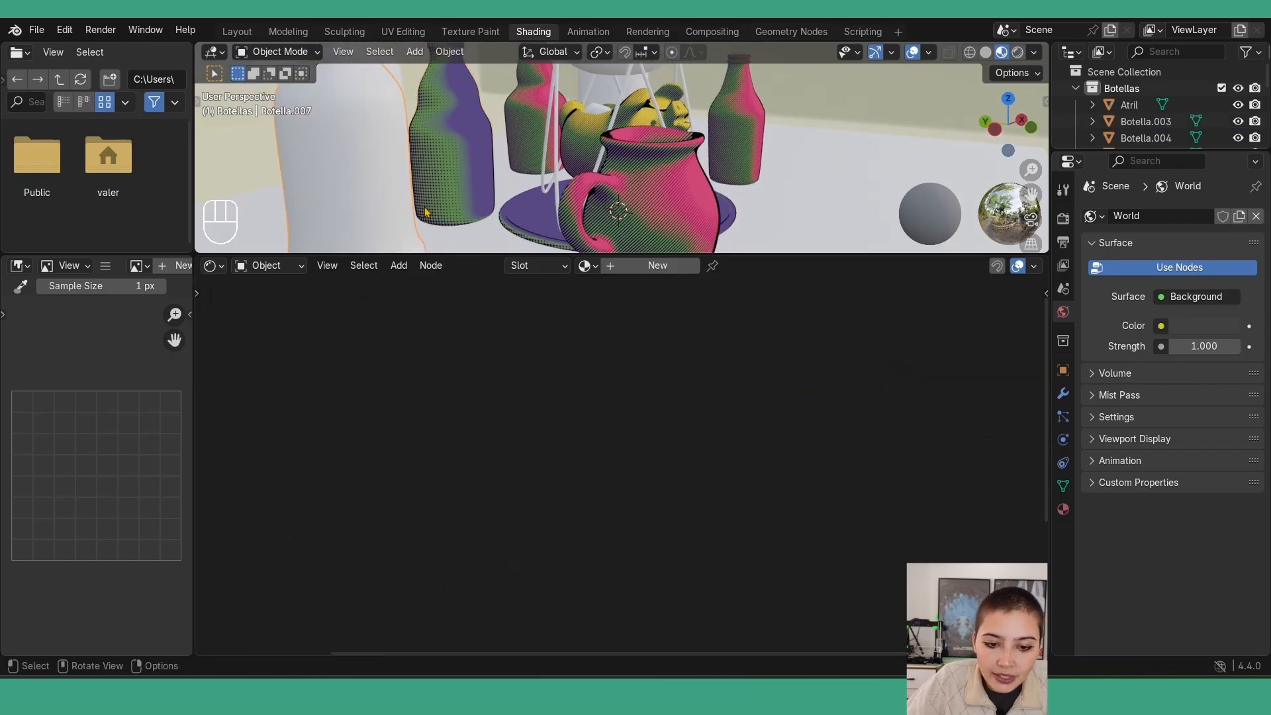
left_click(588, 265)
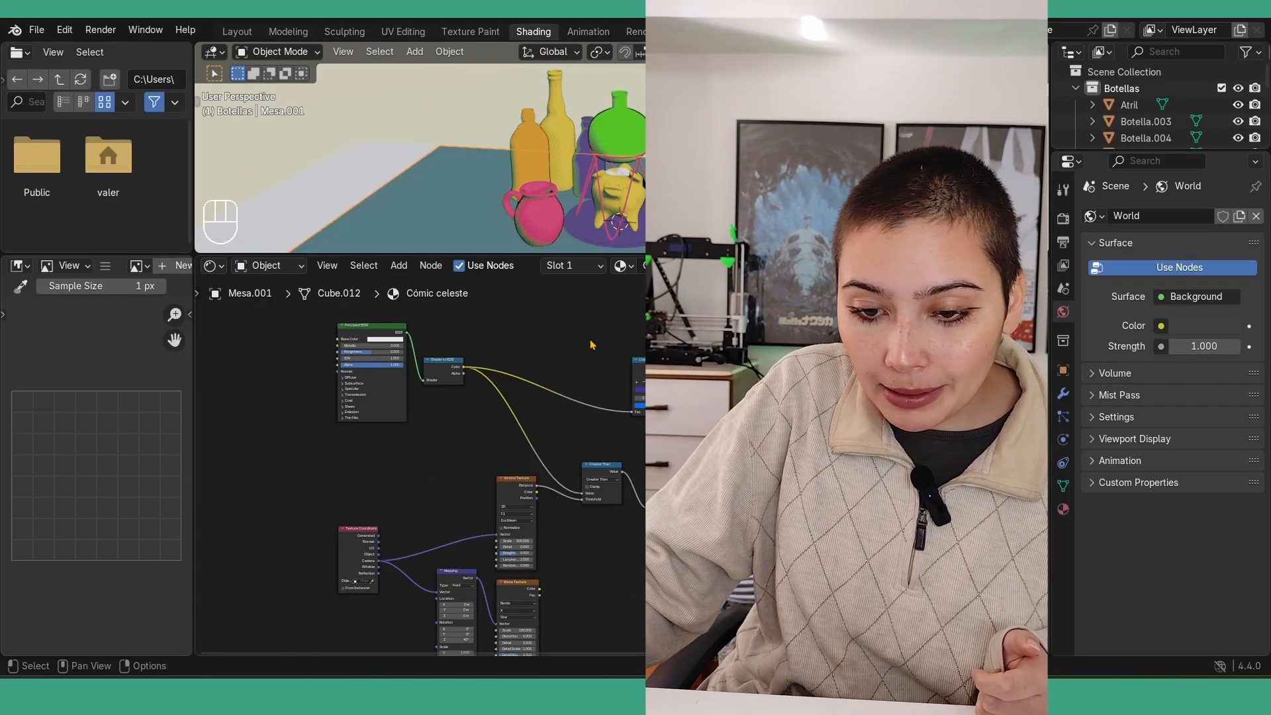
Move the linear Color Ramp slightly up in the table's Cómic celeste material and check the table
middle_click_drag(419, 333, 387, 403)
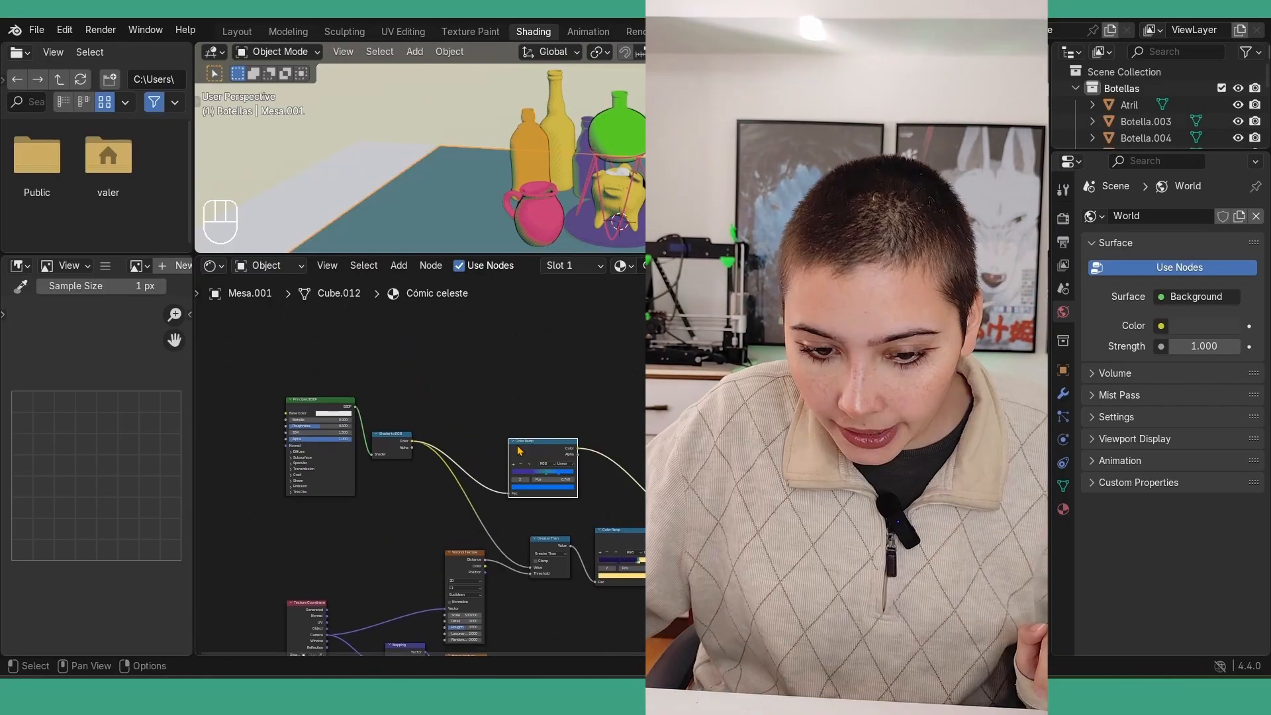
mouse_move(545, 463)
left_mouse_down()
mouse_move(582, 437)
mouse_move(545, 444)
left_mouse_up()
middle_click_drag(662, 192, 798, 142)
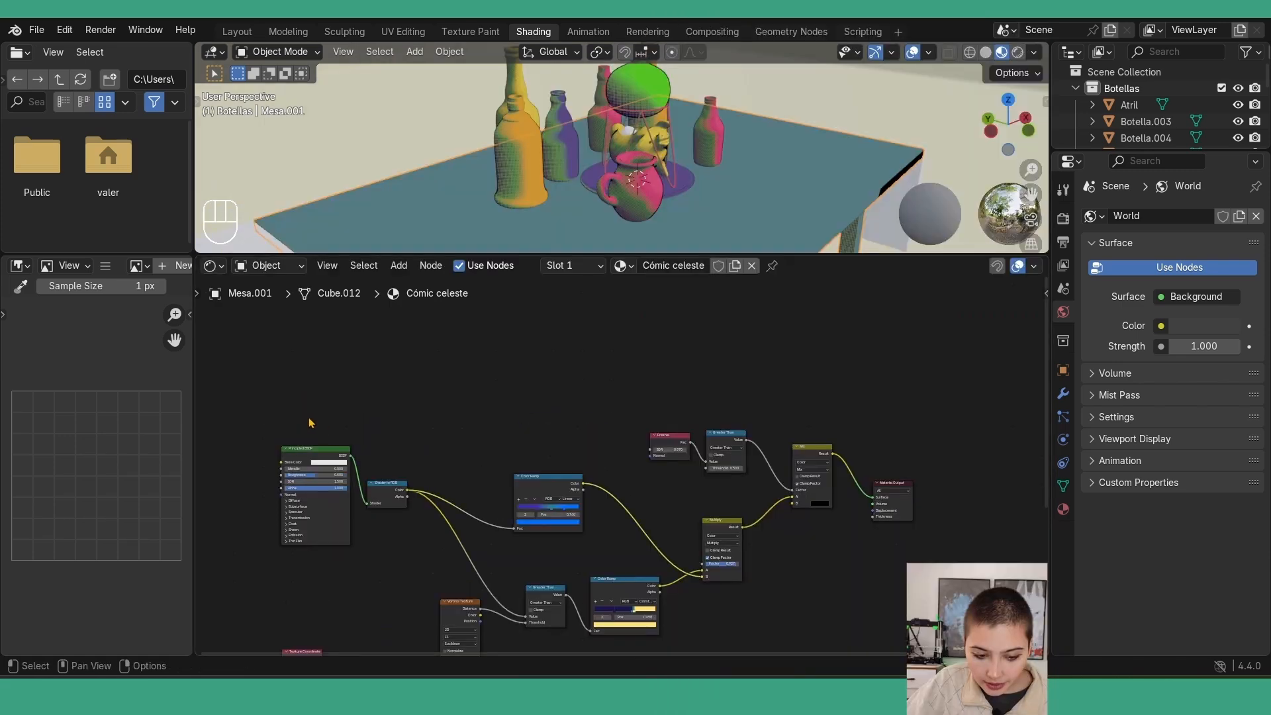
Duplicate Cómic celeste's Principled BSDF and Shader to RGB nodes together and place the copies above the originals
middle_click_drag(395, 429, 525, 397)
scroll(528, 400, "up", 3)
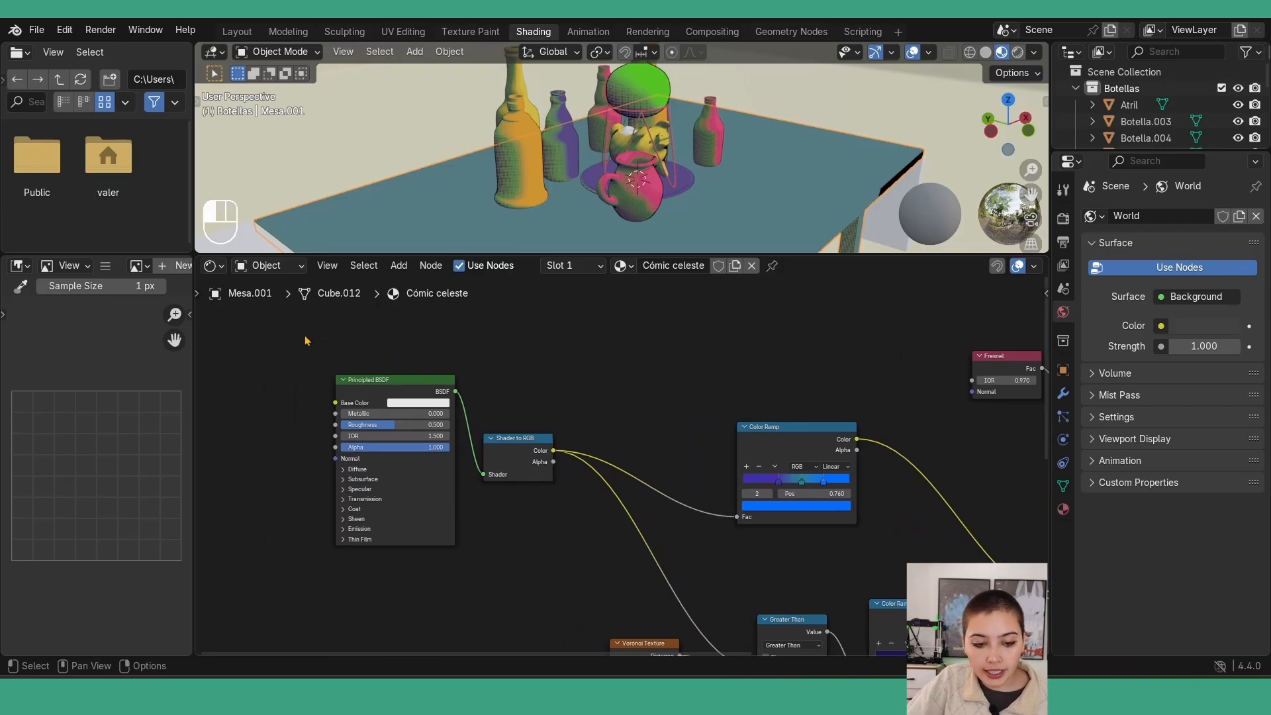
left_click_drag(305, 336, 585, 601)
scroll(556, 523, "down", 3)
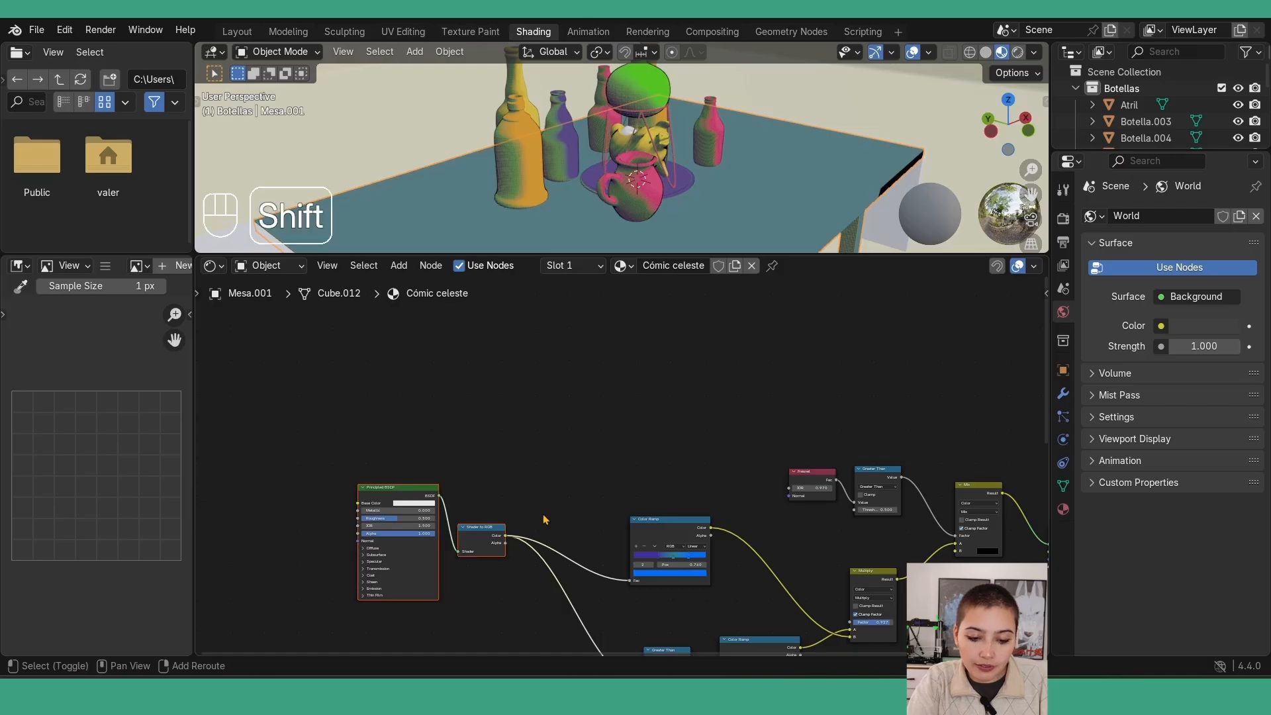
key("shift+d")
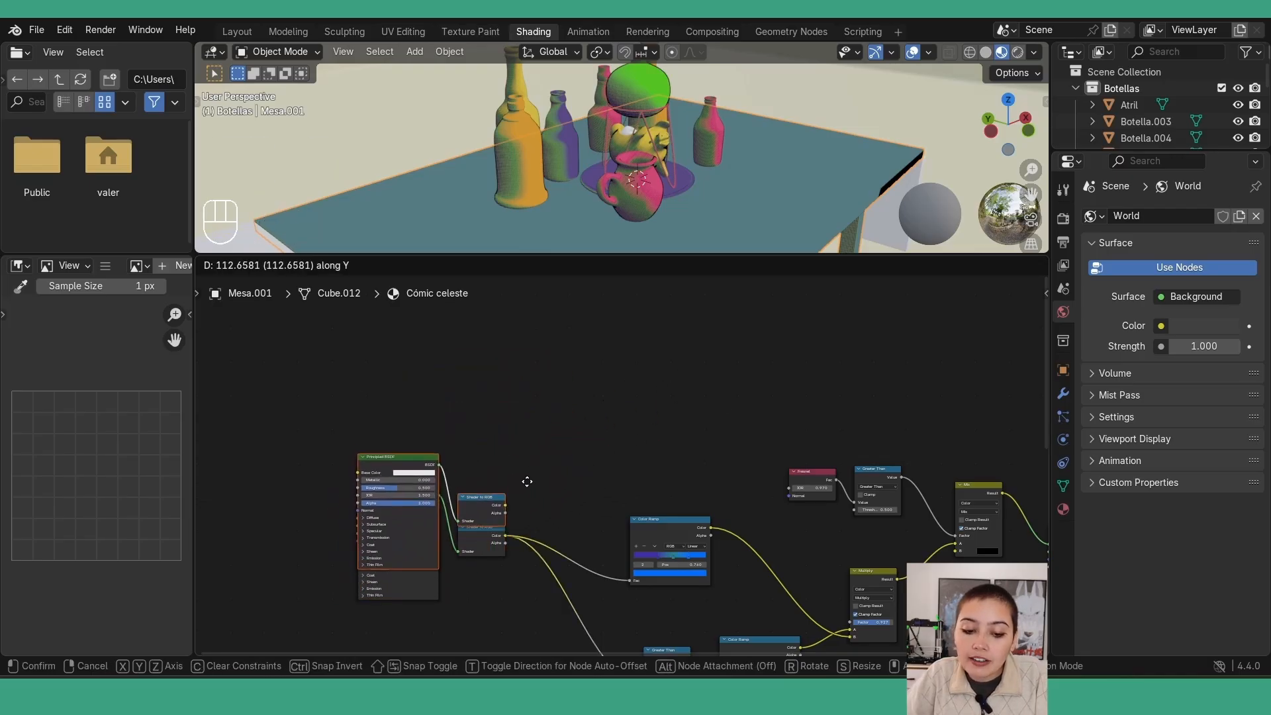
left_click(525, 344)
scroll(595, 419, "up", 2)
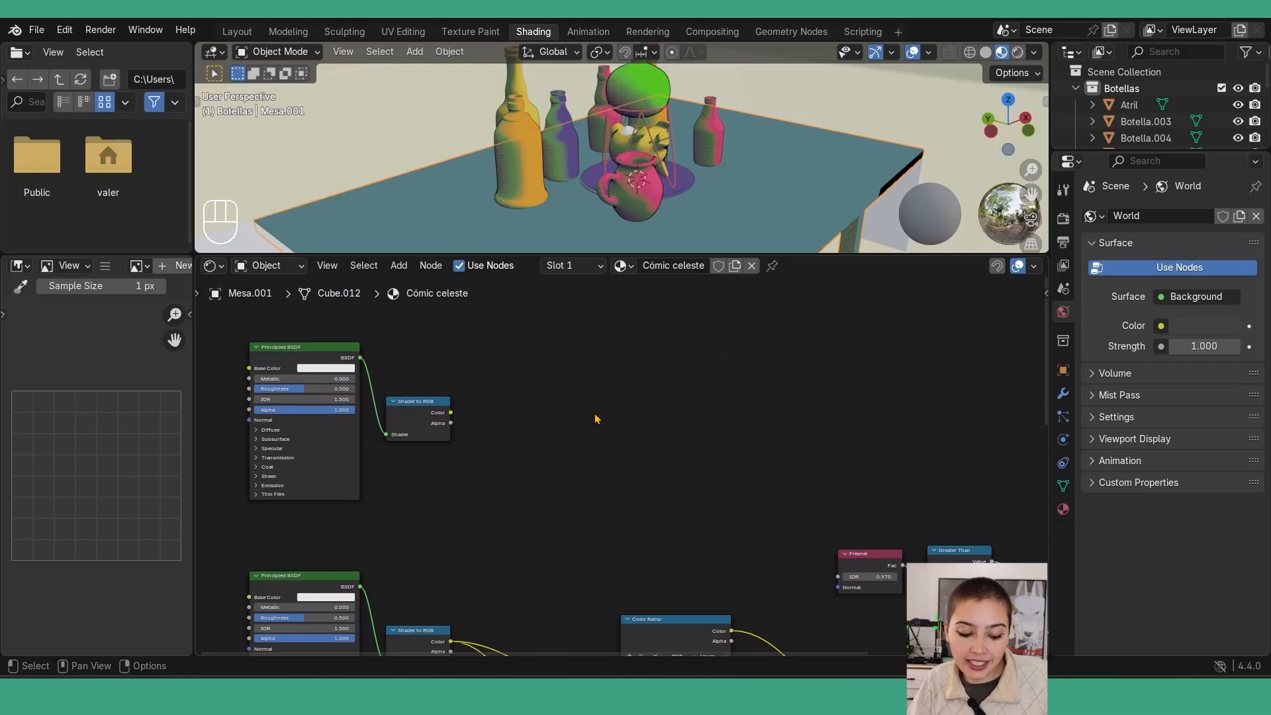
Add a Noise Texture node and a Wave Texture node to the table's material
key("shift+a")
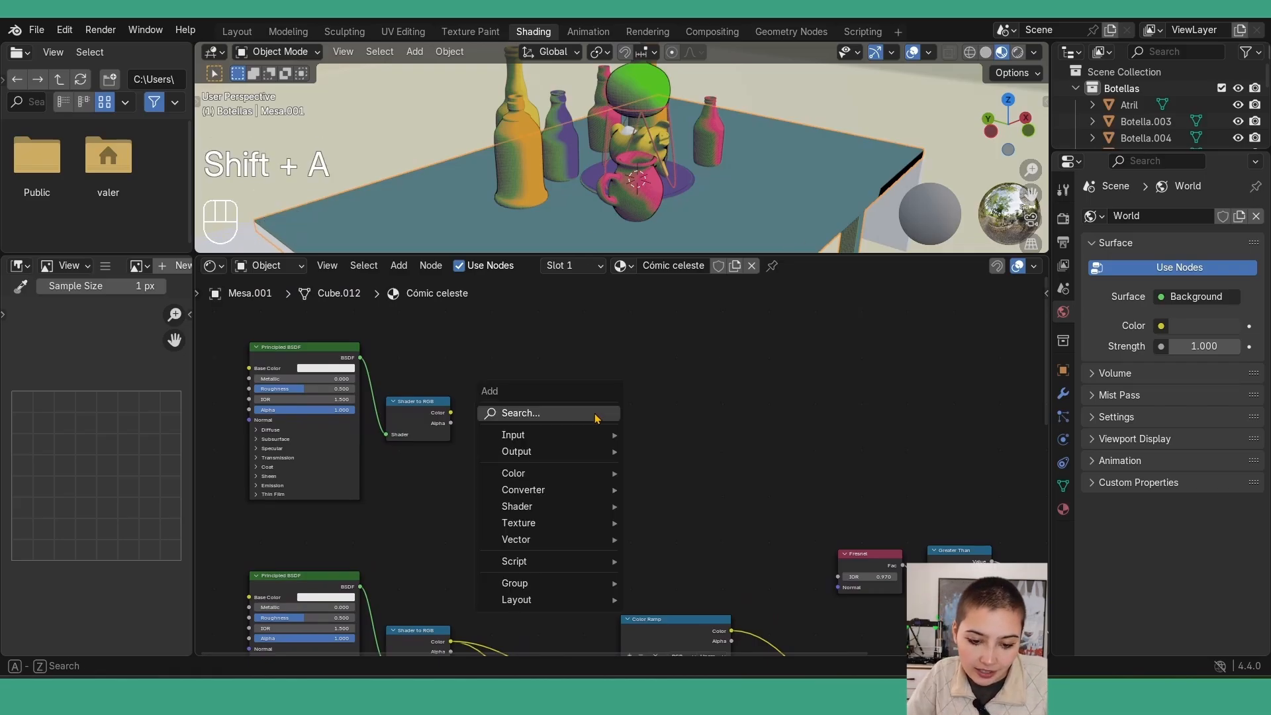
type("nois")
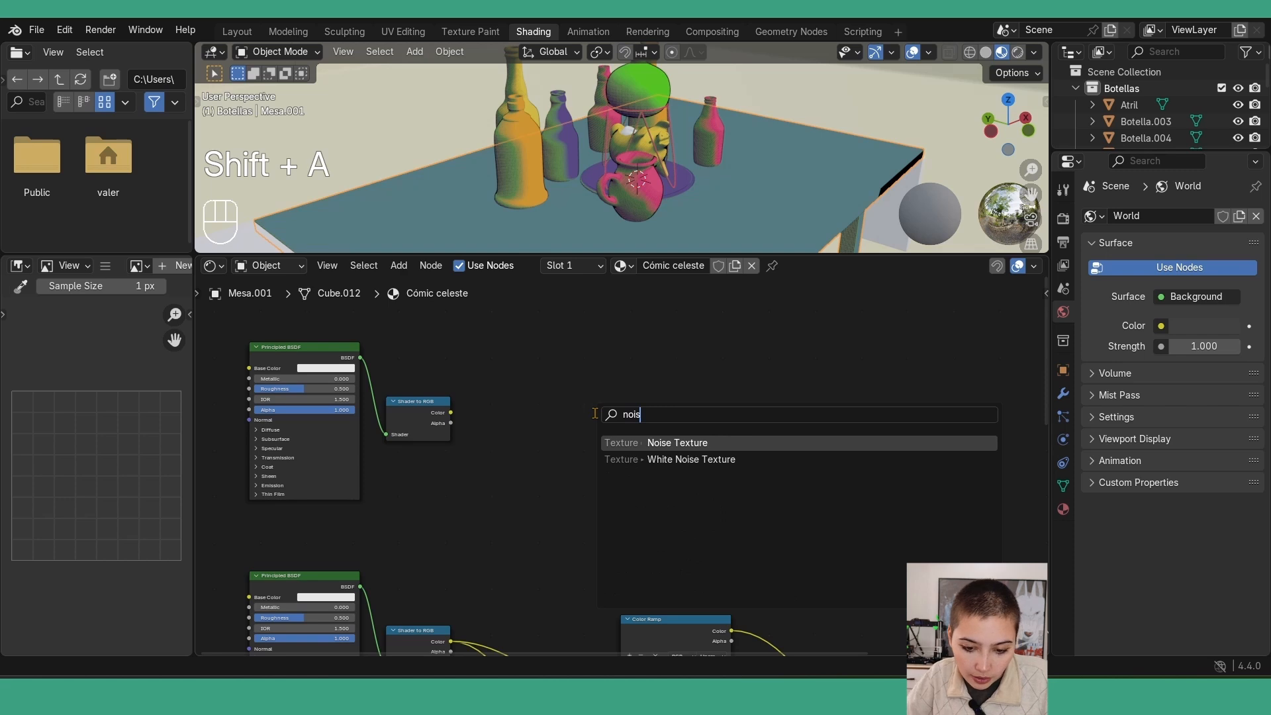
key("Return")
left_click(501, 371)
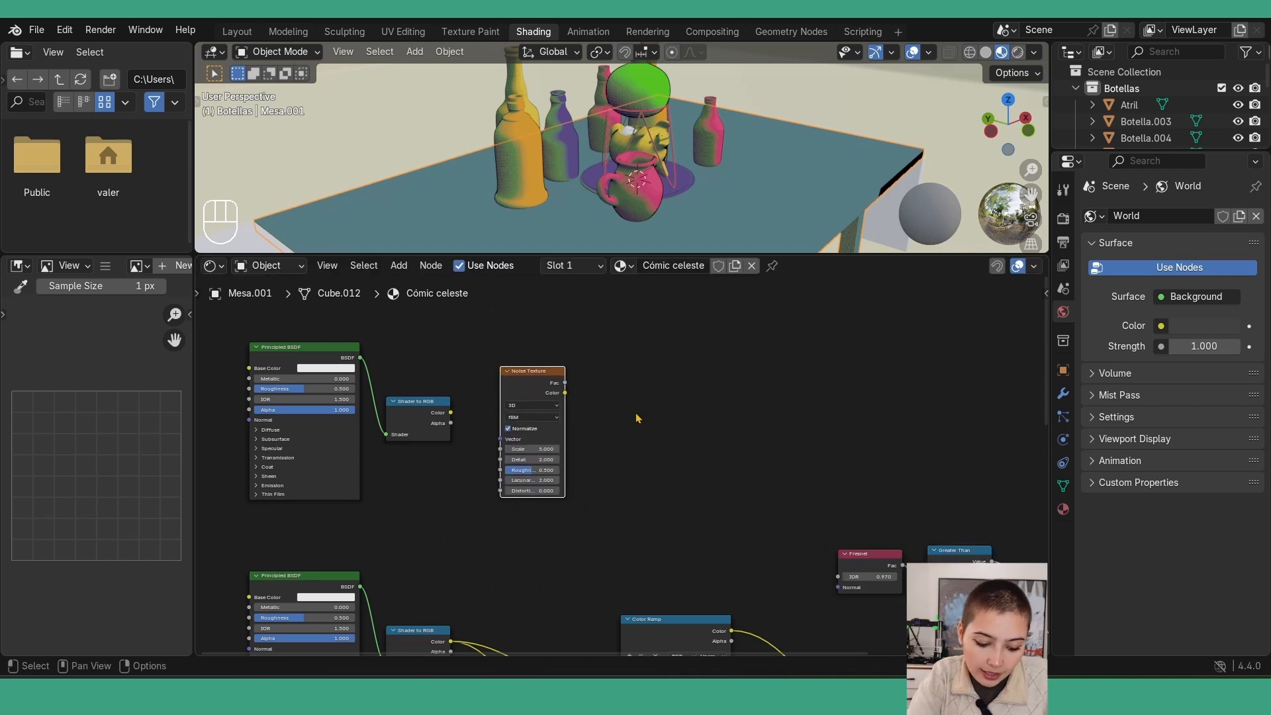
key("shift+a")
left_click(637, 414)
type("wave")
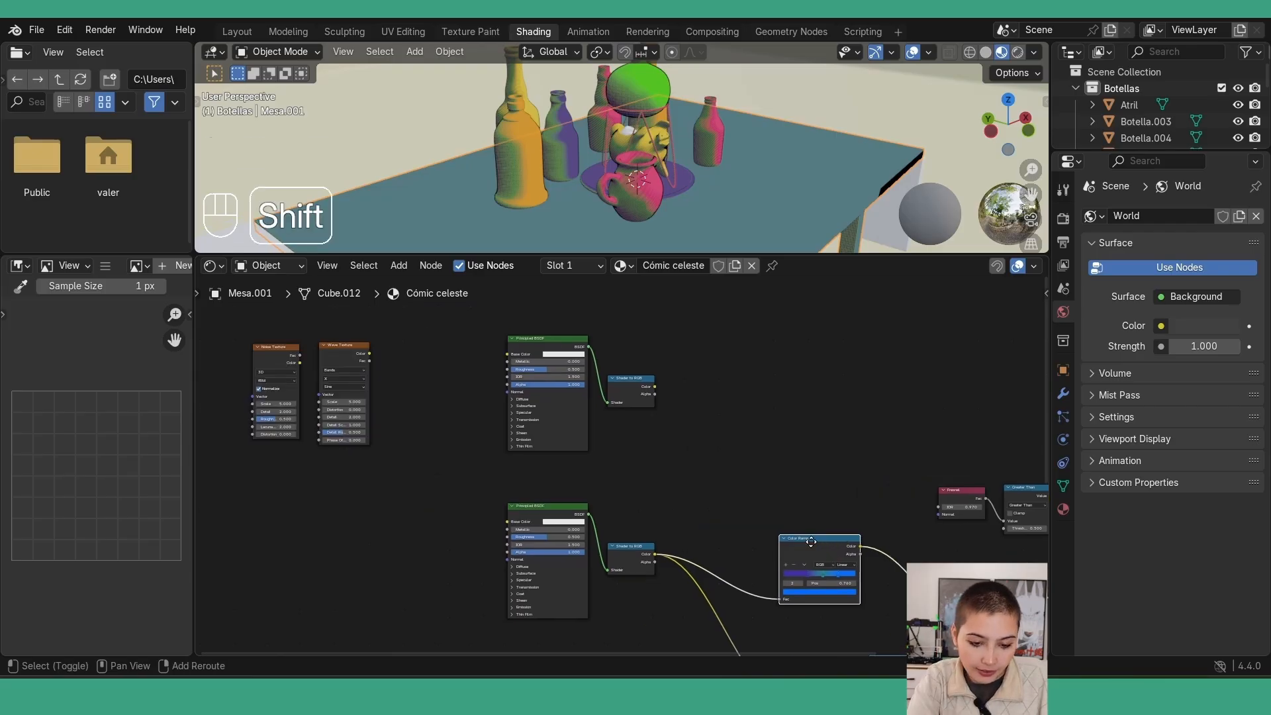
Duplicate the linear Color Ramp and place the copy between the new Wave Texture and the duplicated Principled BSDF
key("shift+d")
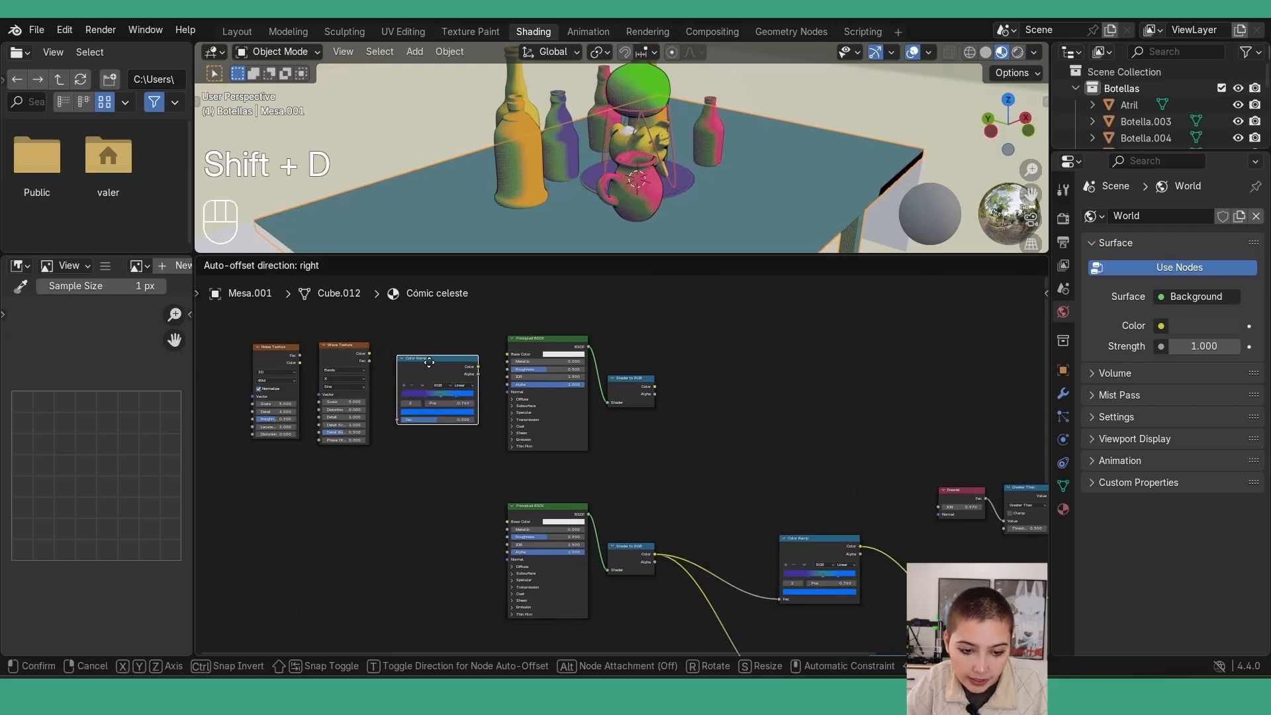
left_click(427, 363)
scroll(647, 449, "up", 7)
middle_click_drag(449, 408, 699, 500)
scroll(646, 452, "up", 1)
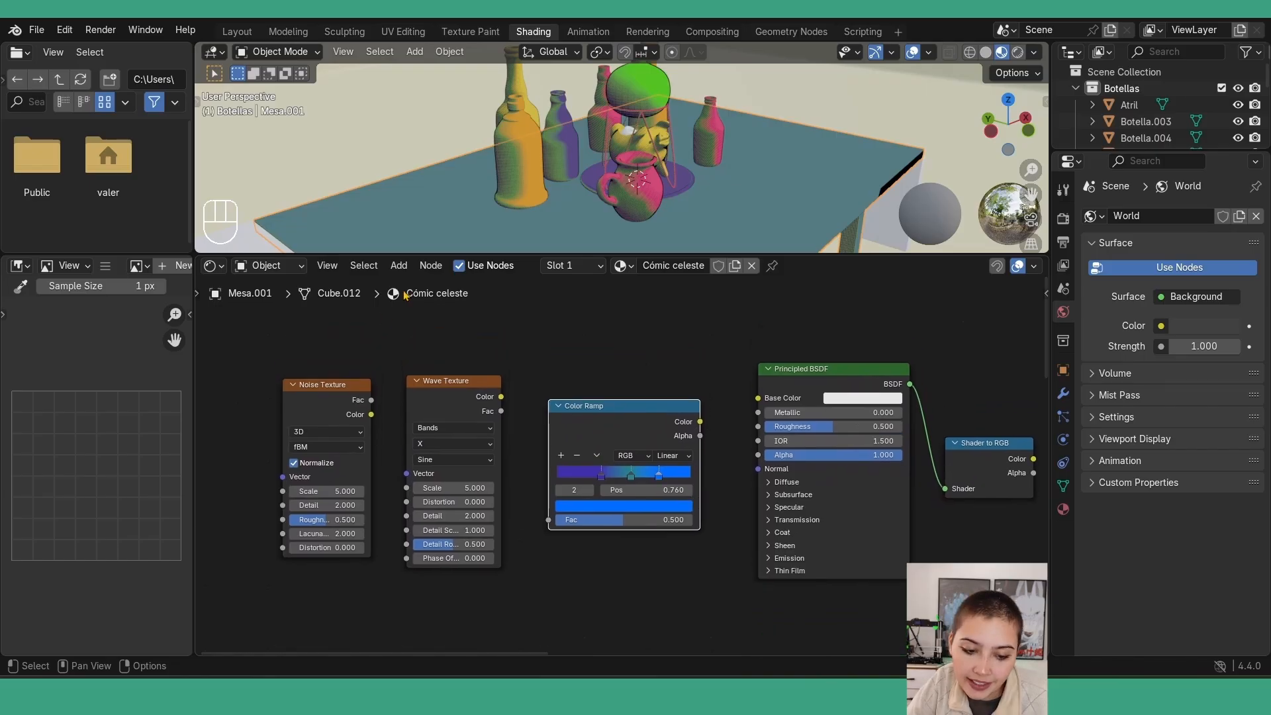
Connect the Noise Texture's Color to the Wave Texture's Vector, its Color to the copied ramp's Fac, and the ramp to the duplicated Principled BSDF's Base Color
left_click_drag(372, 415, 416, 471)
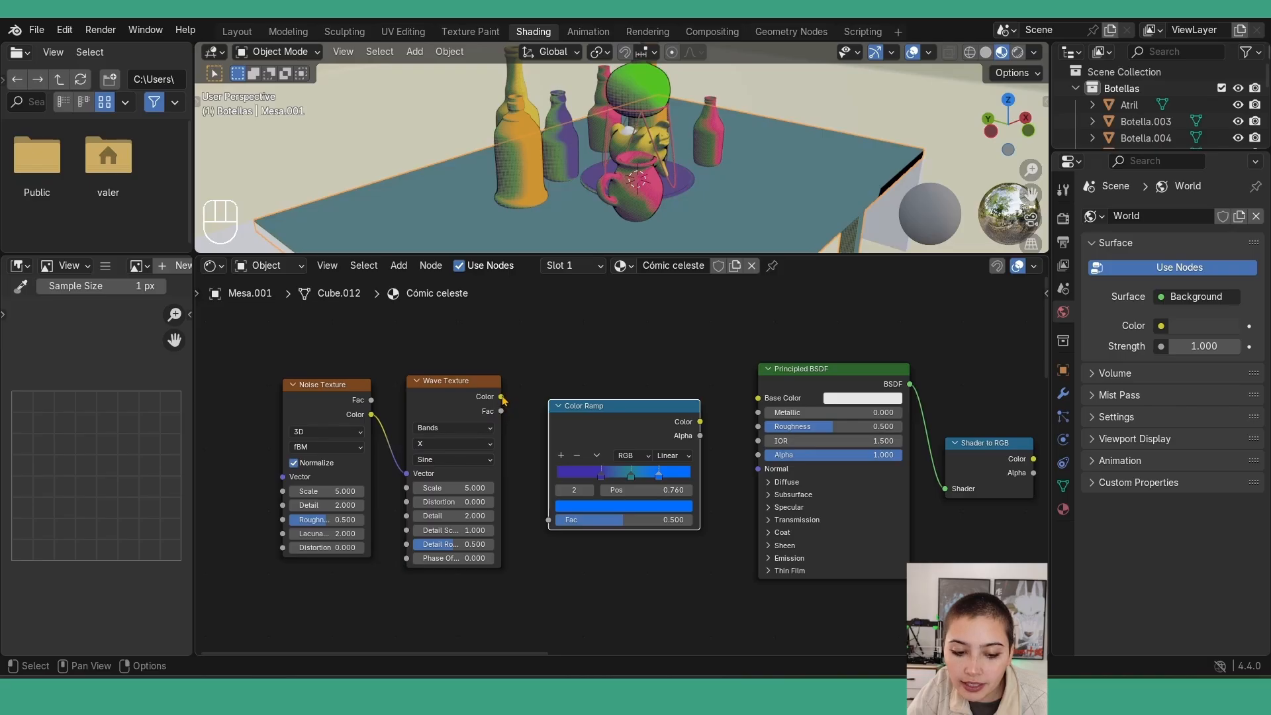
left_click_drag(502, 398, 552, 527)
left_click_drag(701, 426, 763, 395)
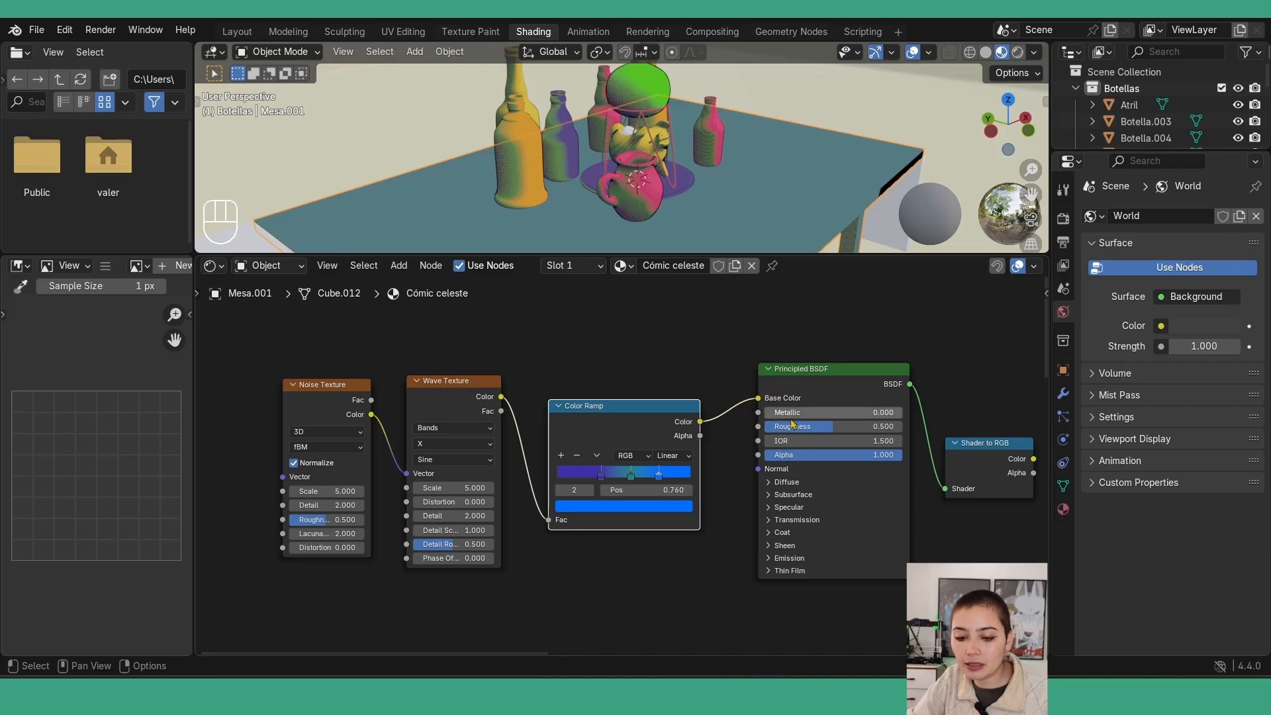
scroll(799, 437, "down", 7)
middle_click_drag(807, 481, 448, 397)
scroll(467, 414, "down", 1)
scroll(629, 431, "down", 2)
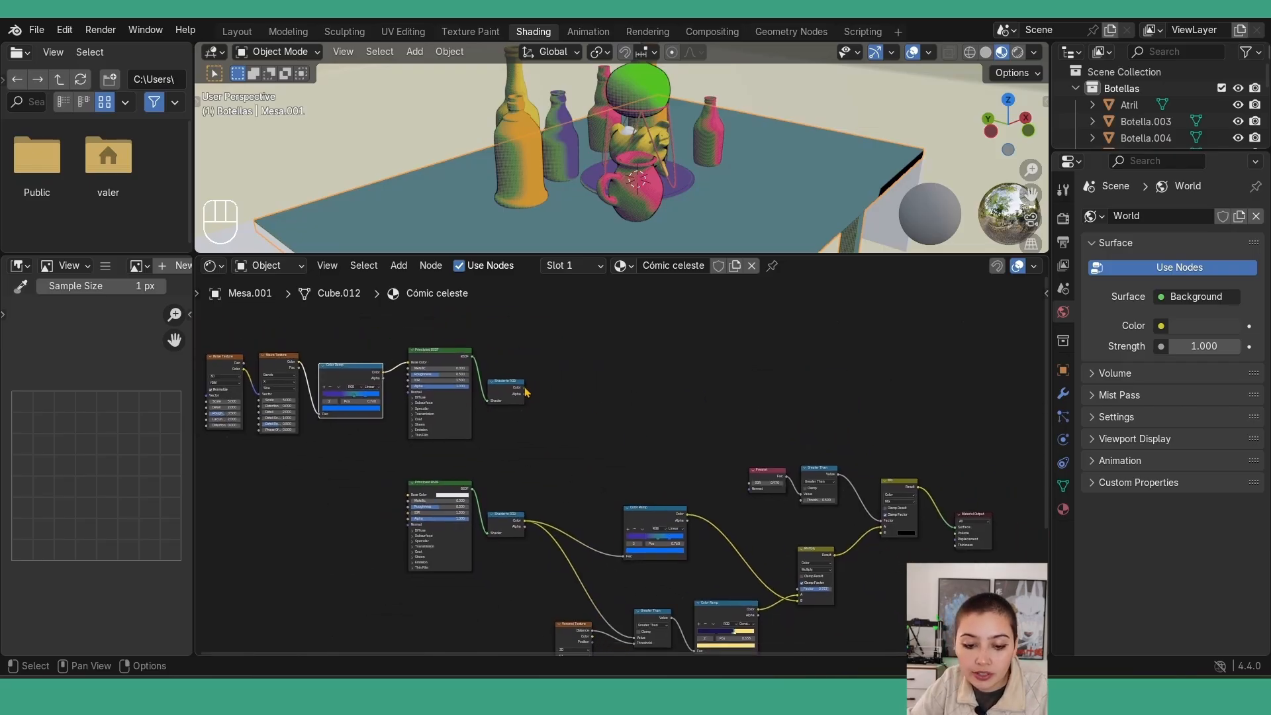
Connect the duplicated Shader to RGB's Color directly to the Material Output's Surface to preview the wave pattern on the table
left_click_drag(524, 389, 951, 522)
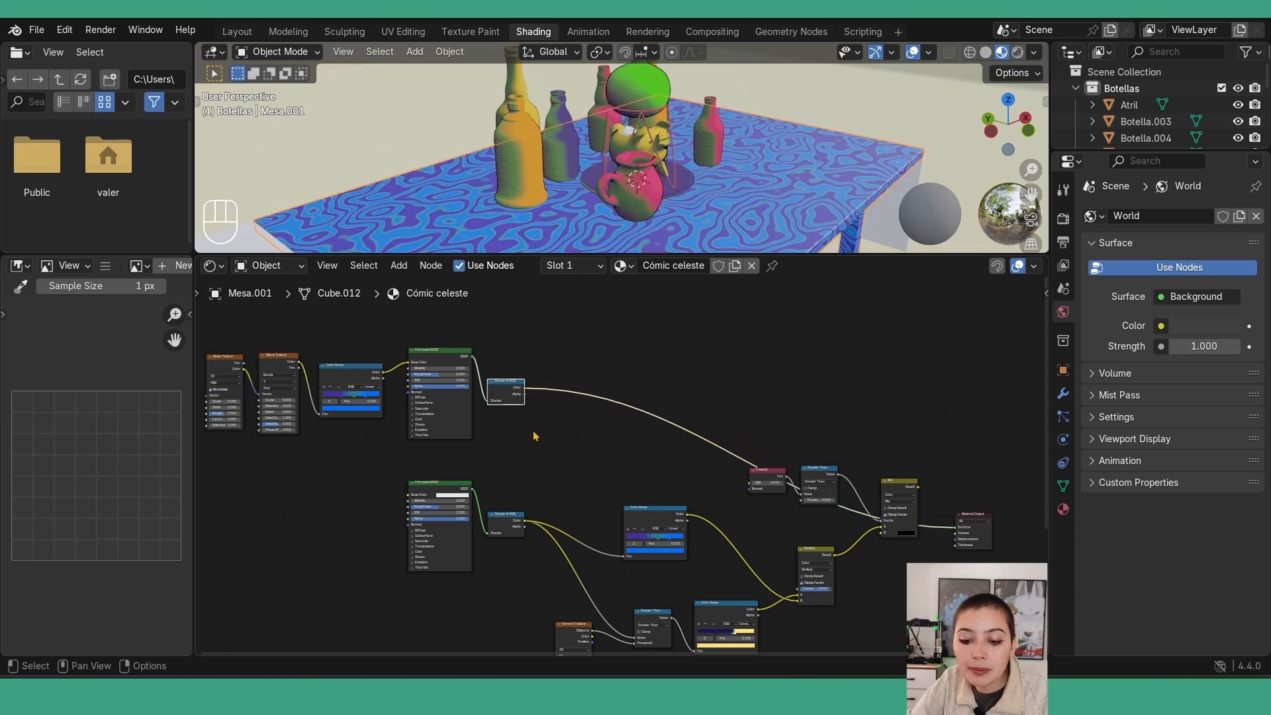
middle_click_drag(533, 434, 748, 466)
scroll(658, 545, "up", 3)
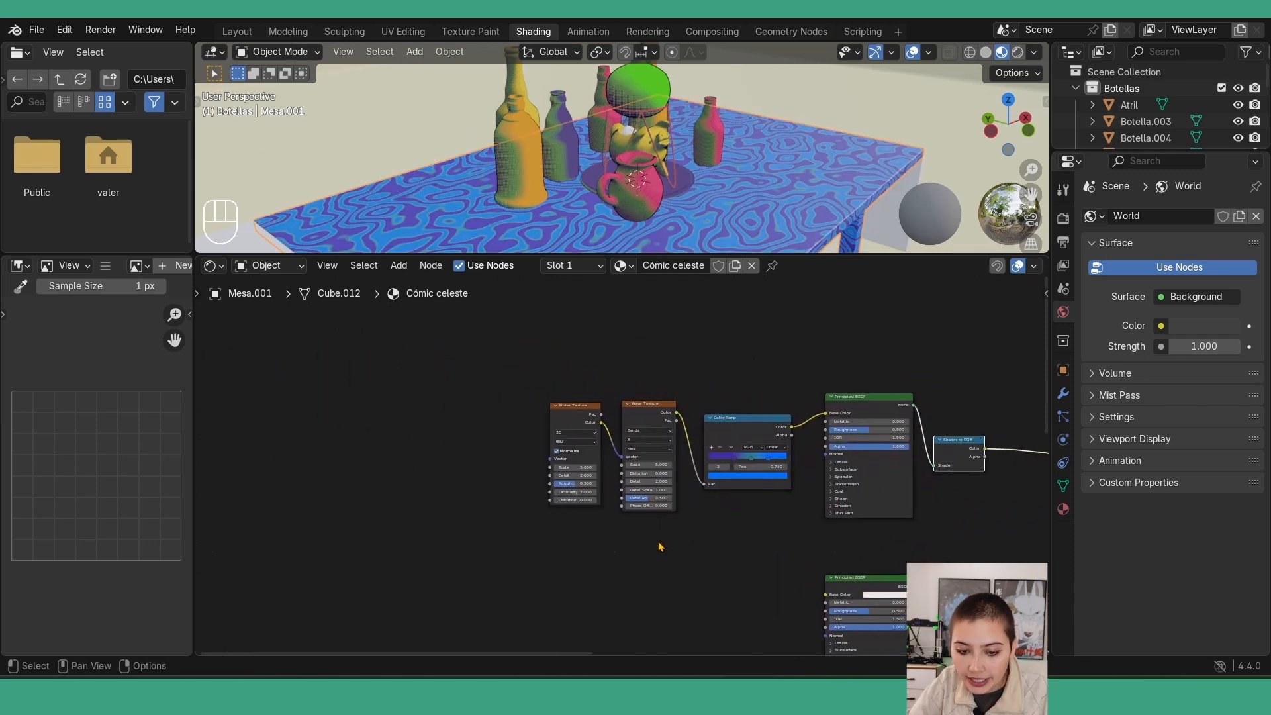
Add a Texture Coordinate node and a Mapping node in front of the Noise Texture
key("shift+a")
type("tu")
key("BackSpace")
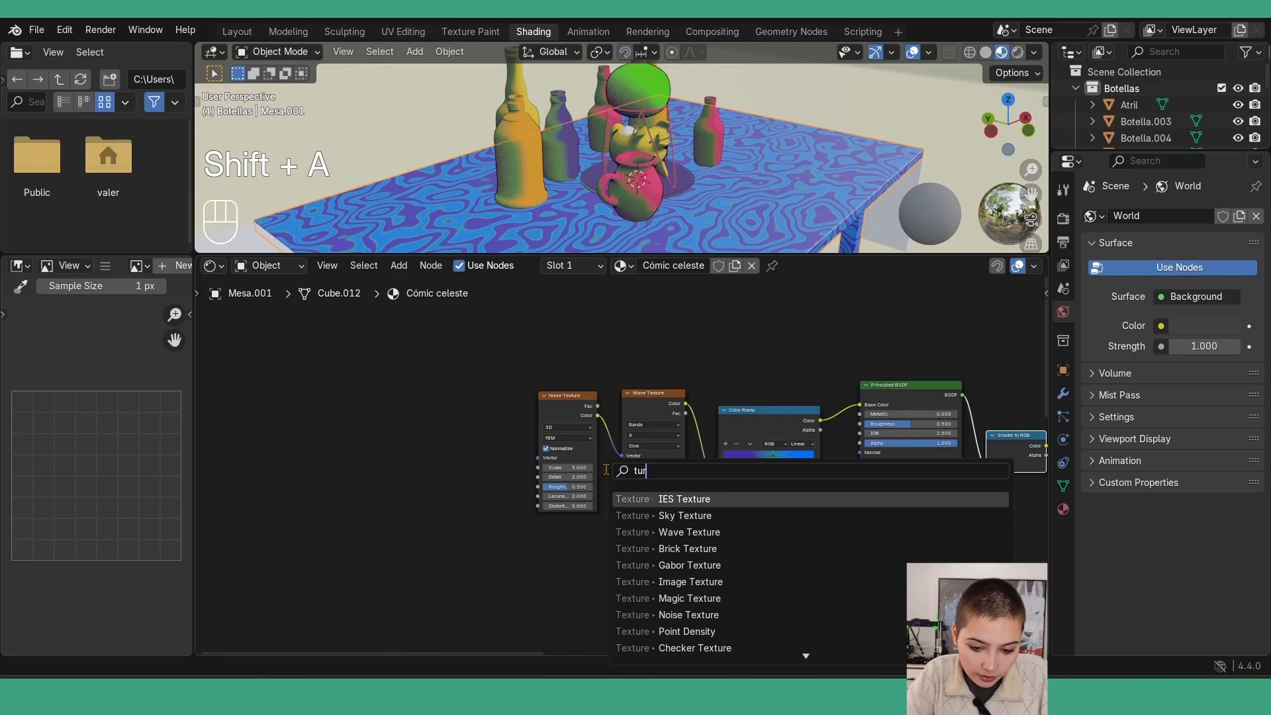
type("exture coo")
left_click(689, 499)
key("shift+a")
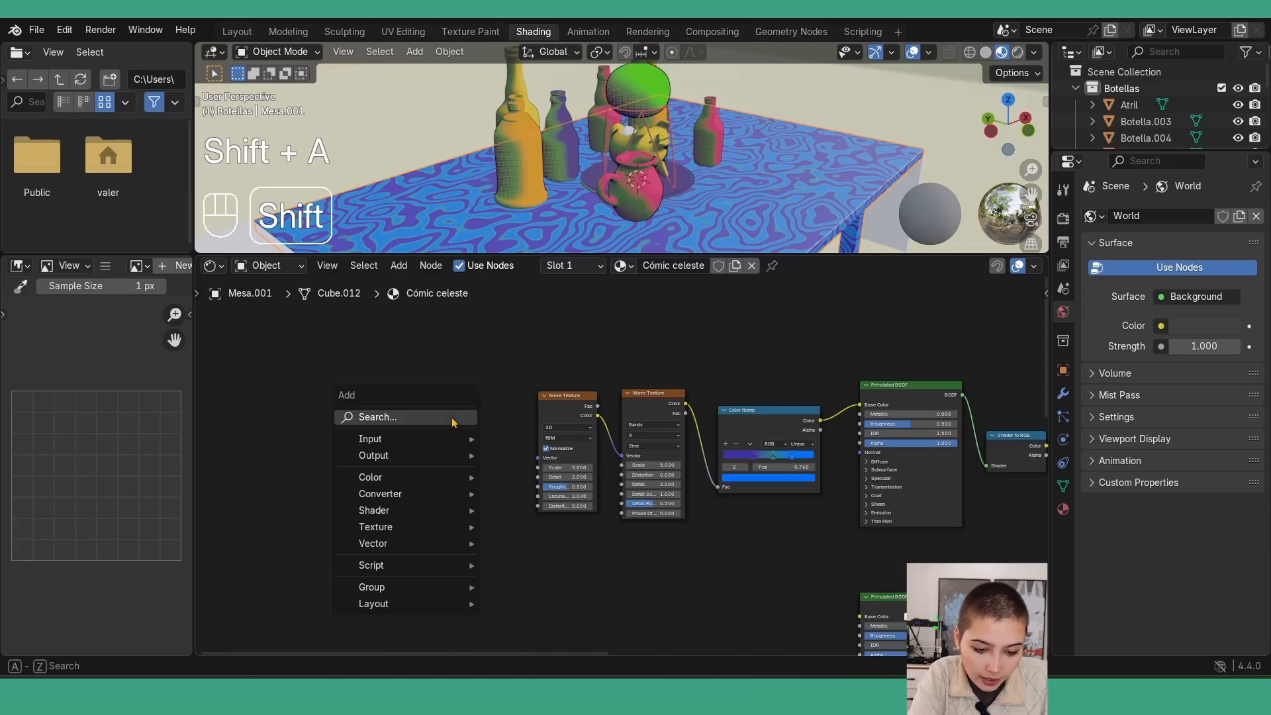
type("mapp")
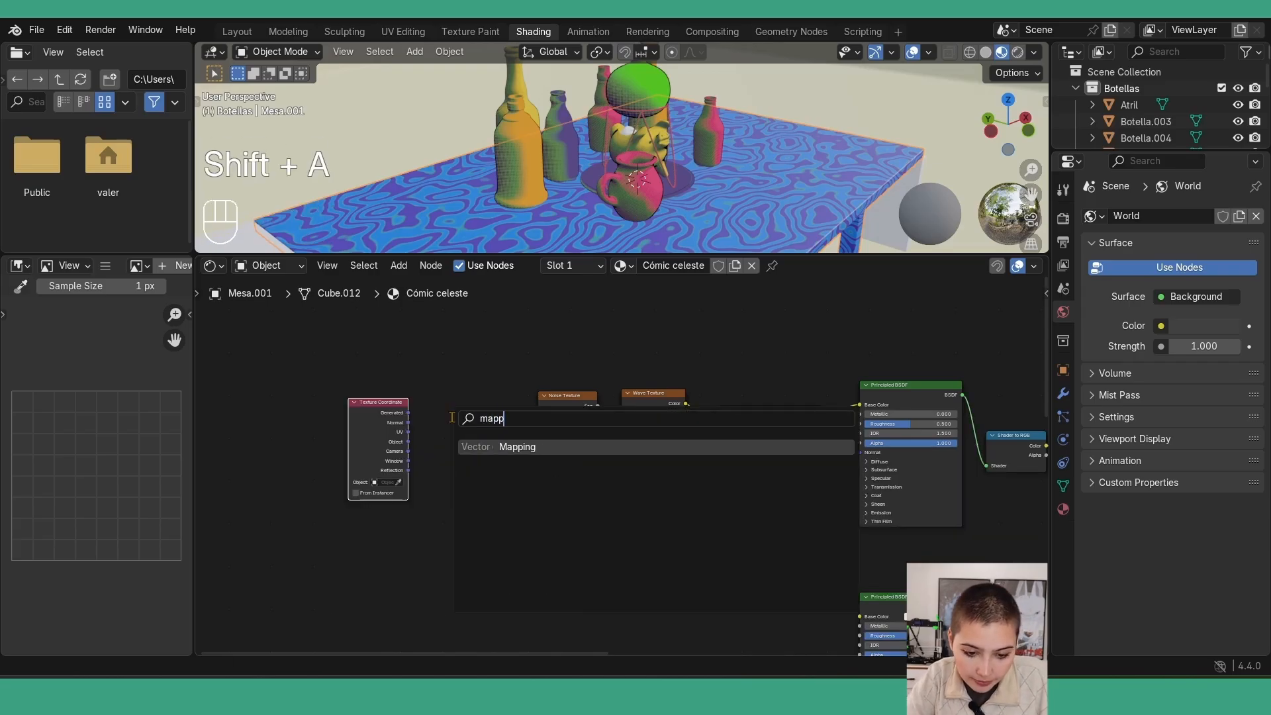
key("Return")
left_click(454, 372)
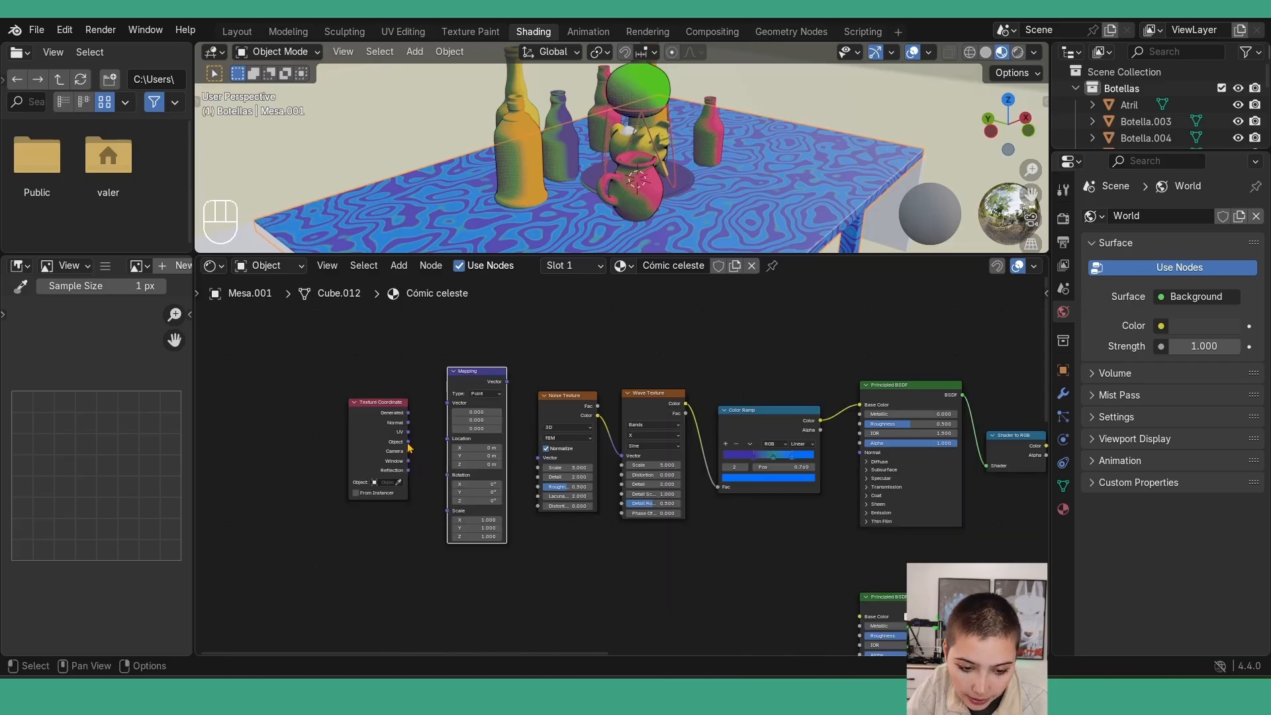
Connect the Texture Coordinate's Object output through the Mapping node to the Noise Texture's Vector, and set the Mapping's Scale X to 5.1
left_click_drag(408, 443, 537, 458)
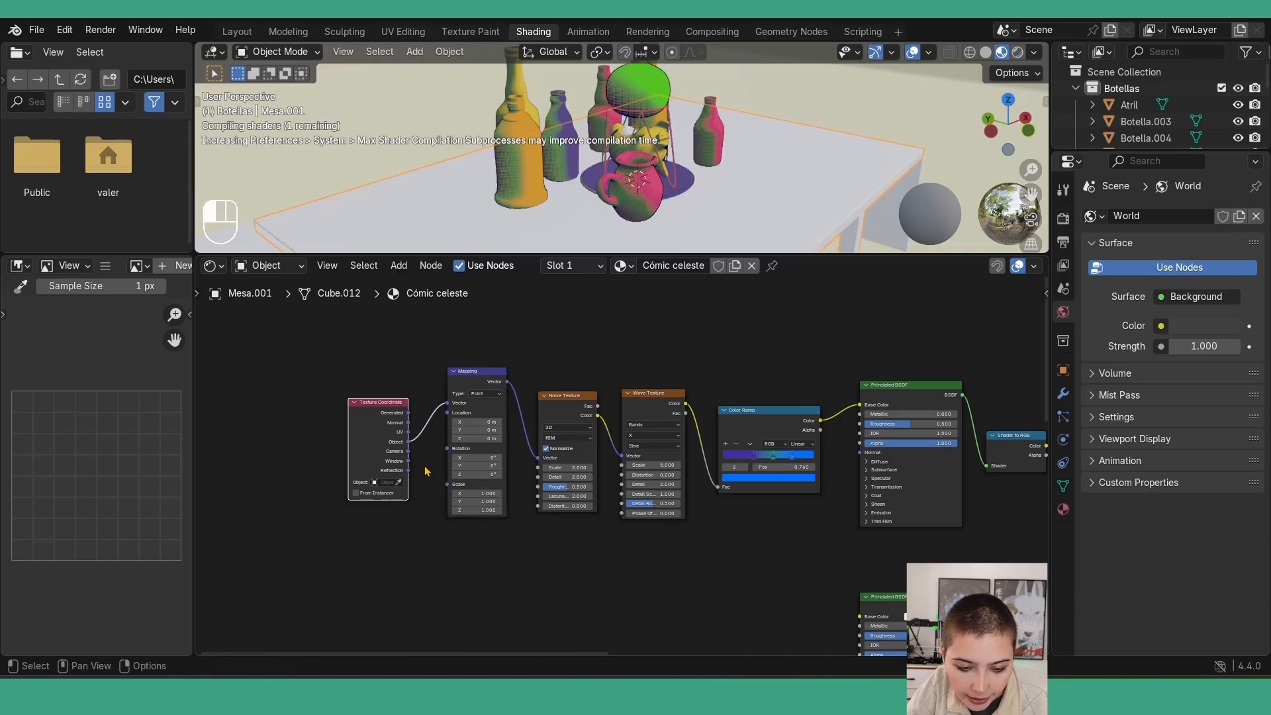
scroll(470, 480, "up", 2)
left_click_drag(480, 530, 576, 530)
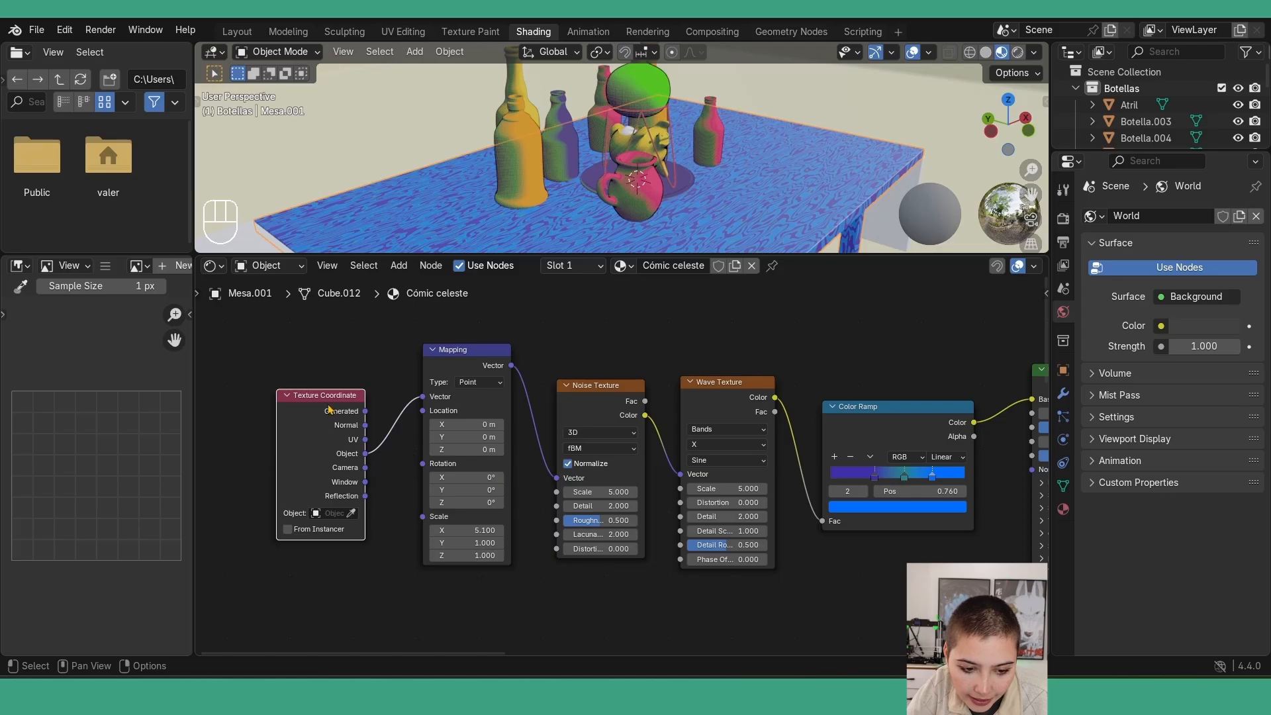
left_click_drag(329, 403, 353, 402)
scroll(745, 157, "down", 5)
middle_click_drag(745, 158, 692, 156)
scroll(693, 156, "up", 2)
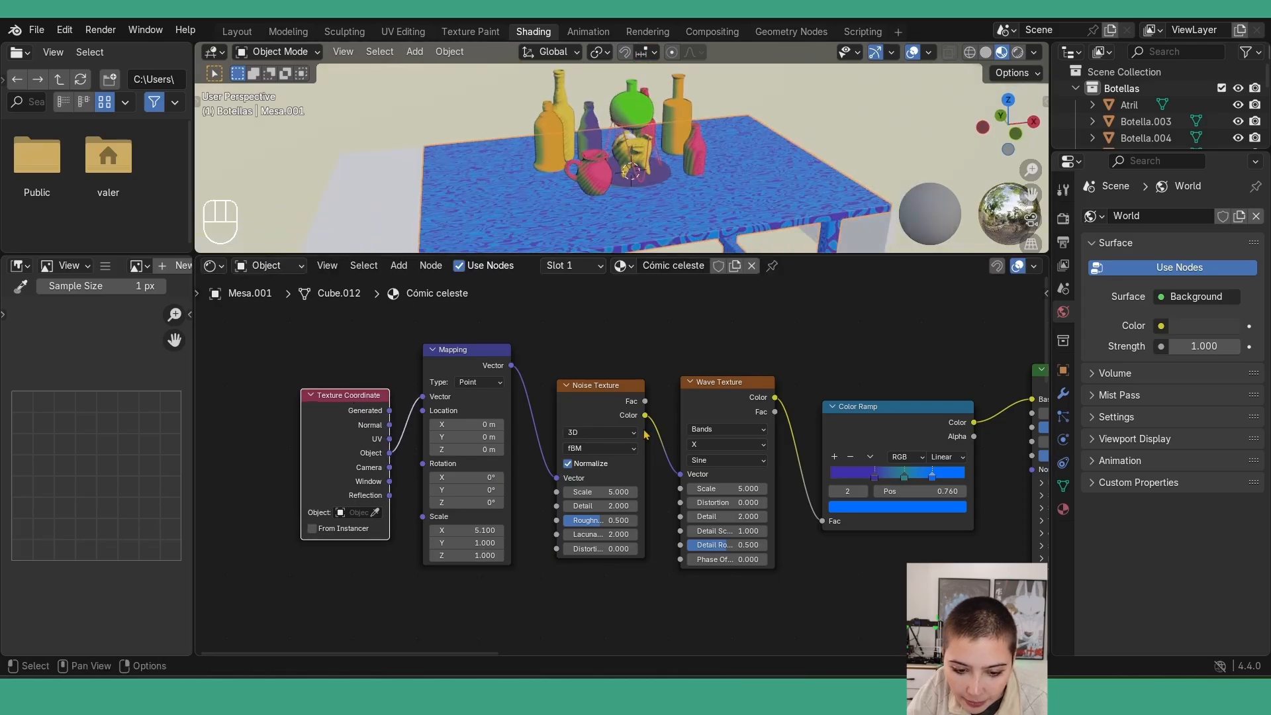
Set the Noise Texture's Scale to 2 and spread the copied ramp's outer stops apart, with the first at position 0.105
left_click(608, 492)
type("1")
key("Return")
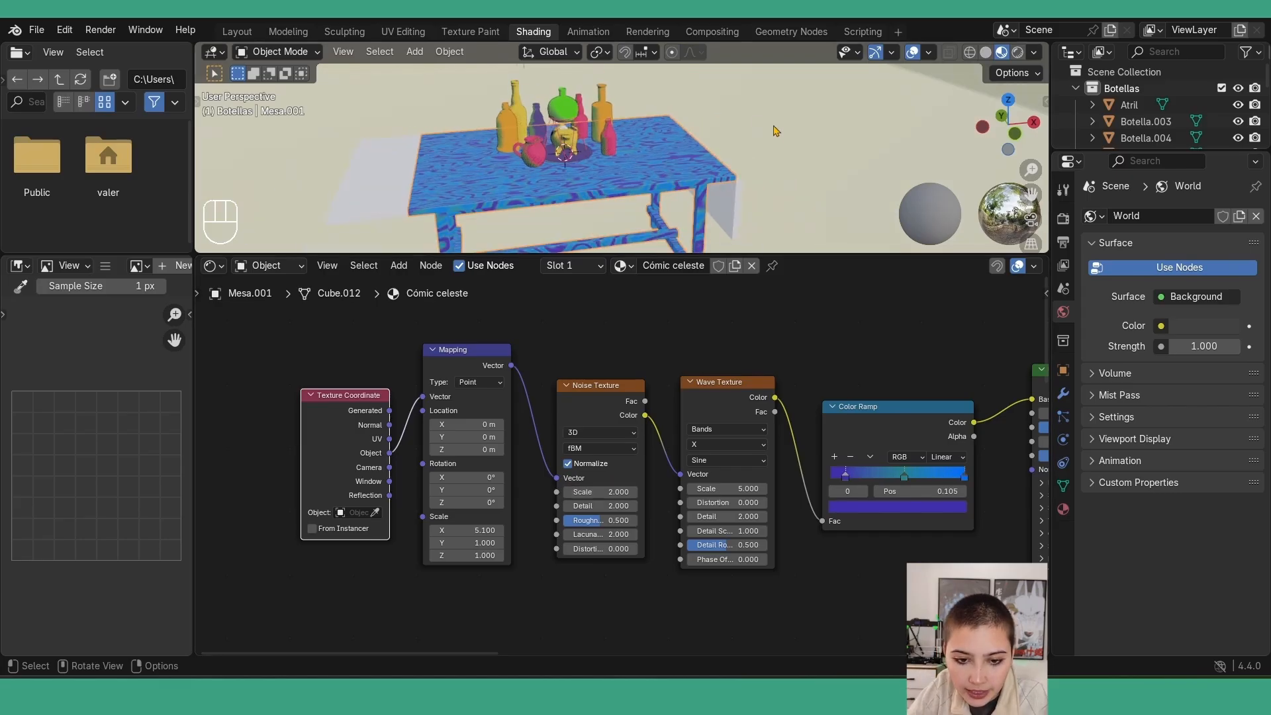
middle_click_drag(774, 128, 721, 131)
scroll(721, 131, "down", 6)
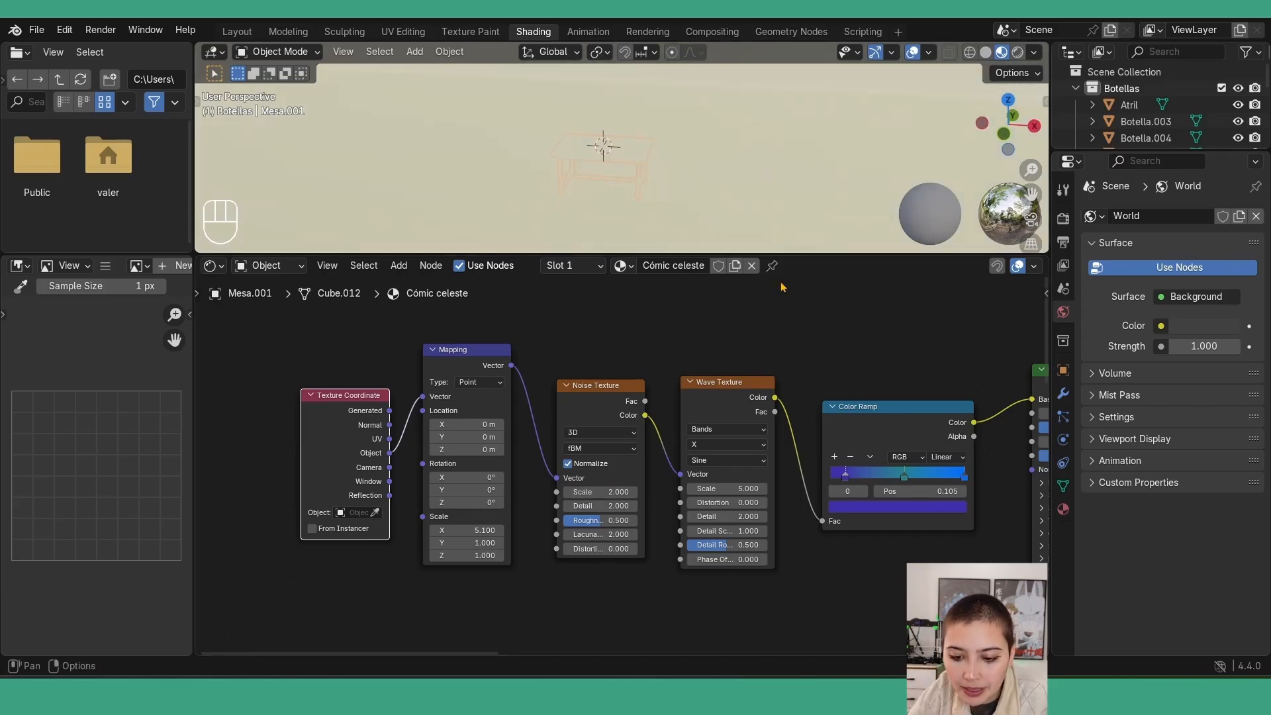
scroll(722, 149, "up", 8)
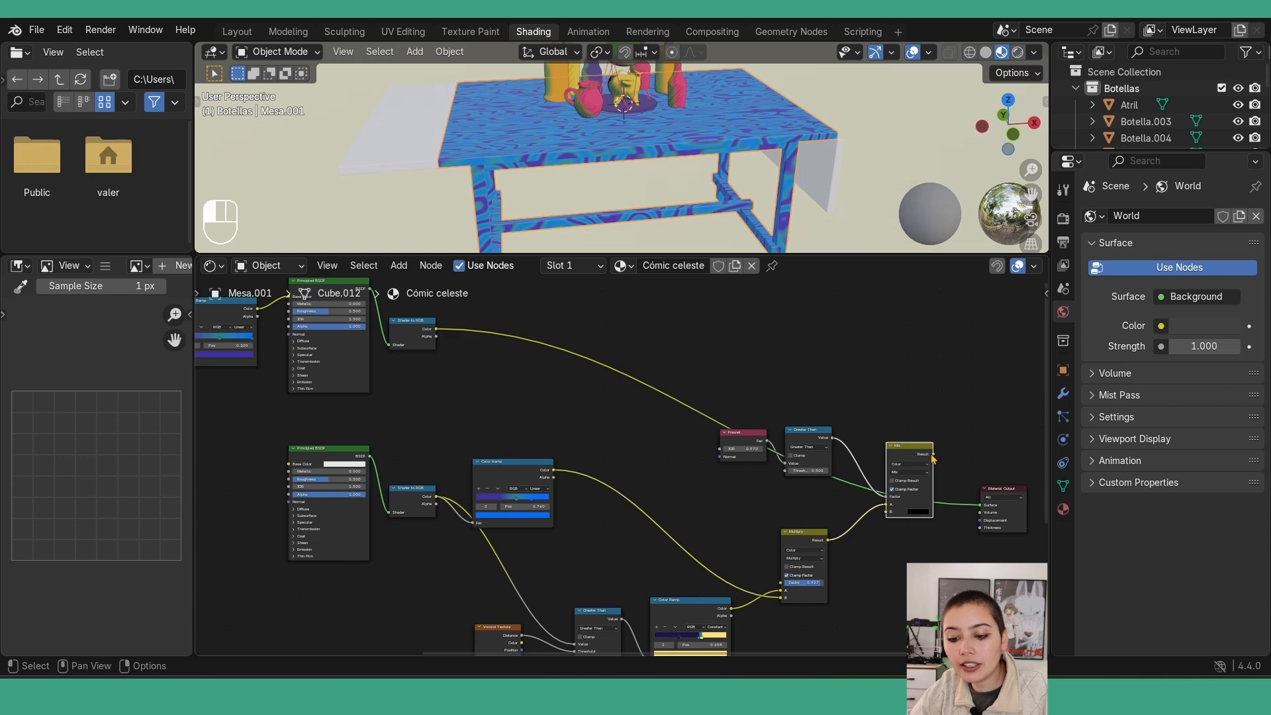
Reconnect the Mix node's Result to the Material Output's Surface and move the whole wave texture branch closer to the original nodes
left_click_drag(934, 455, 980, 505)
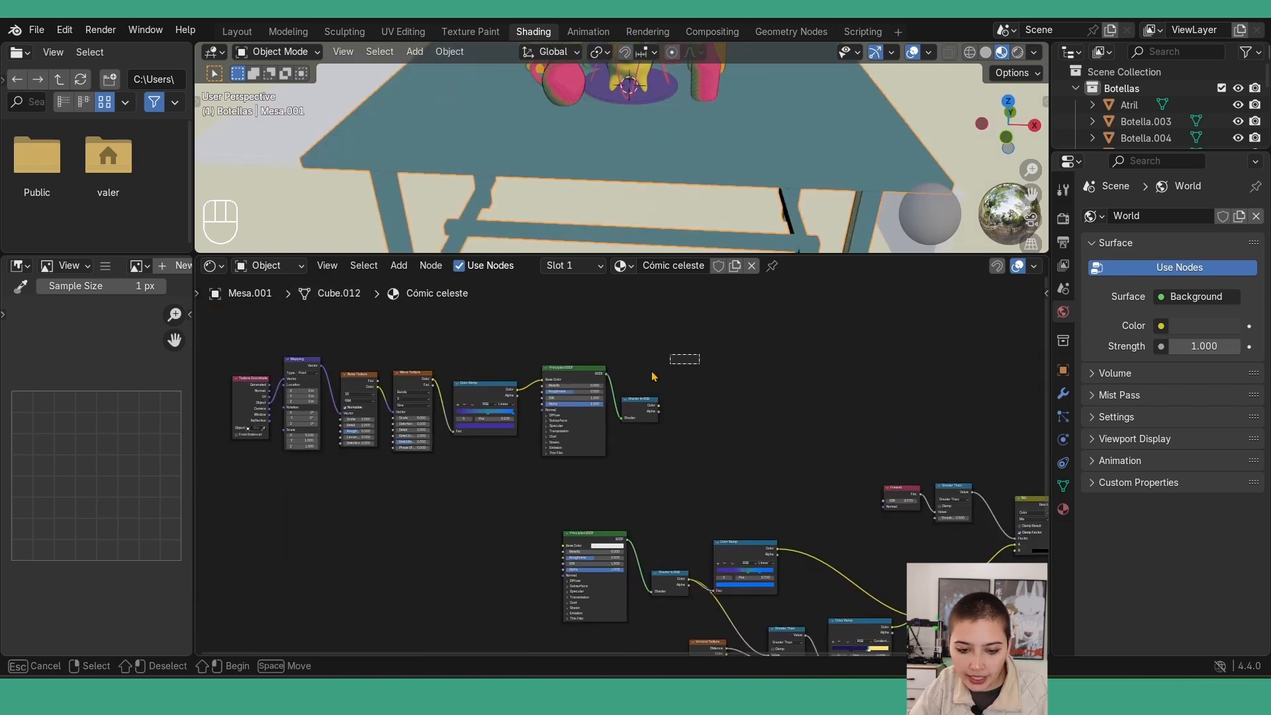
left_click_drag(701, 354, 225, 453)
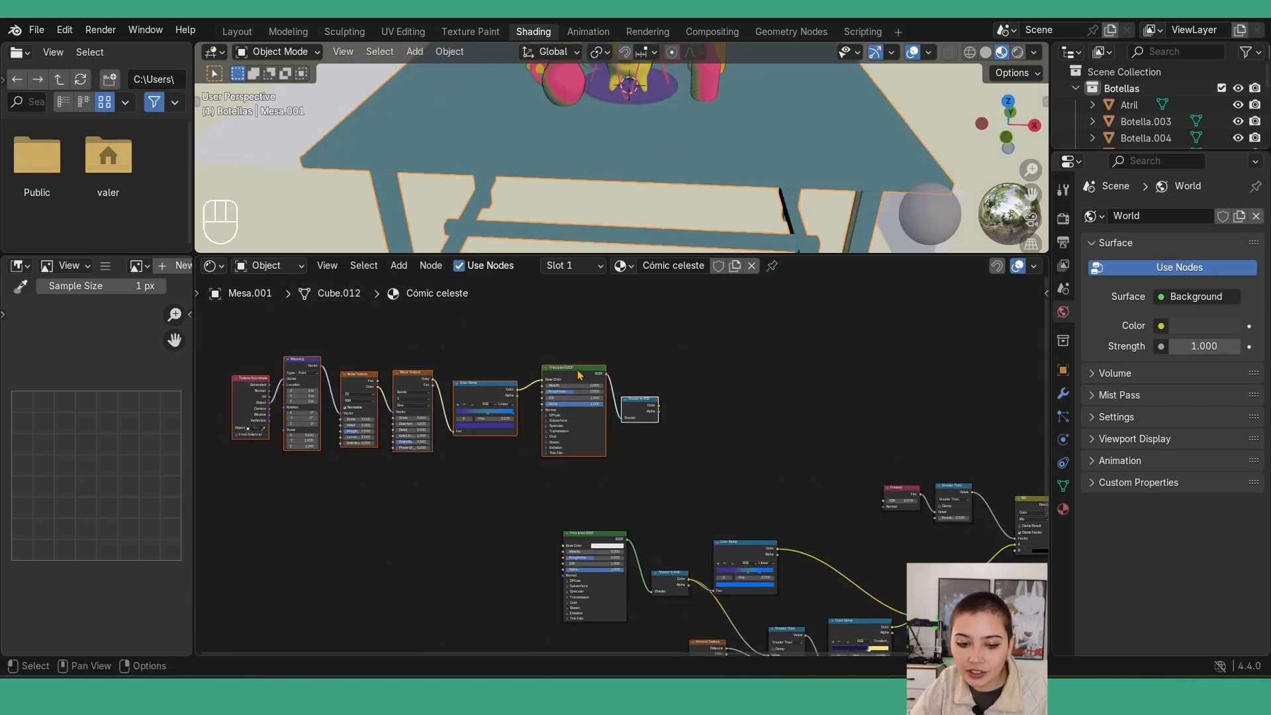
left_click_drag(578, 375, 697, 425)
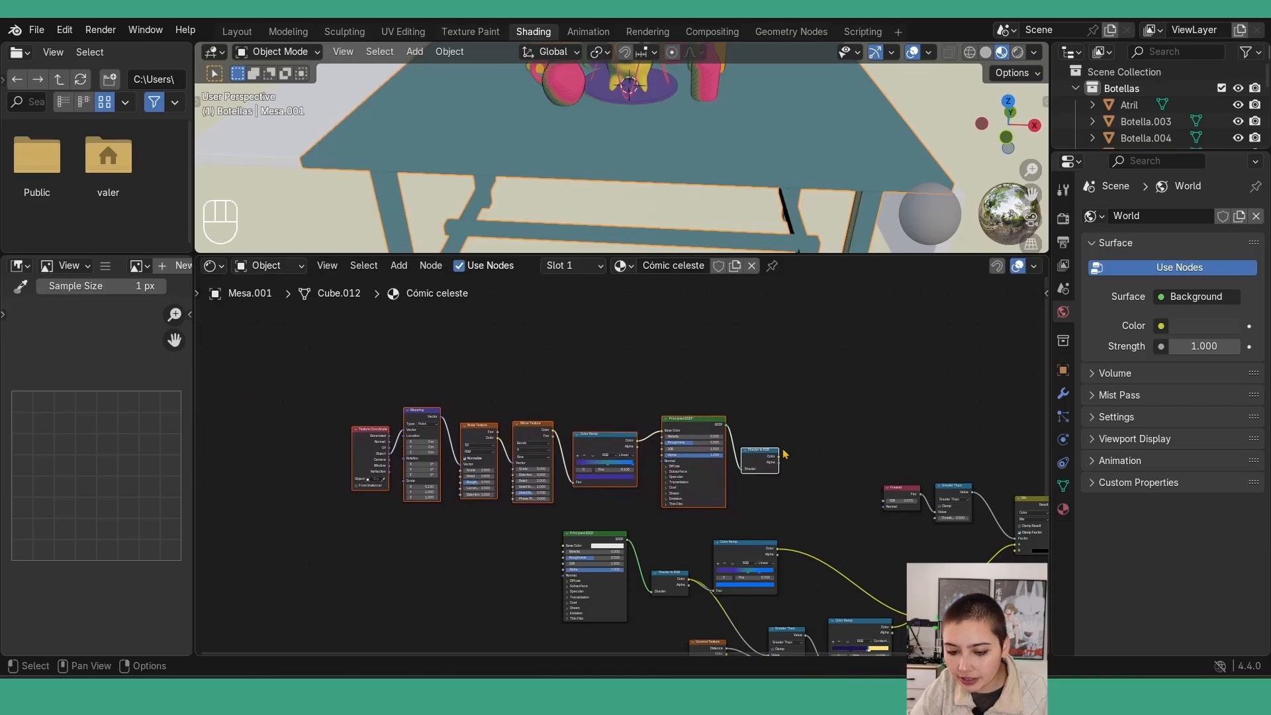
left_click(839, 515)
Insert a Mix Color node between the original linear Color Ramp and the Multiply node, and connect the duplicated Shader to RGB's Color to its B input
middle_click_drag(833, 533, 630, 434)
scroll(628, 461, "up", 4)
key("shift+a")
type("mi")
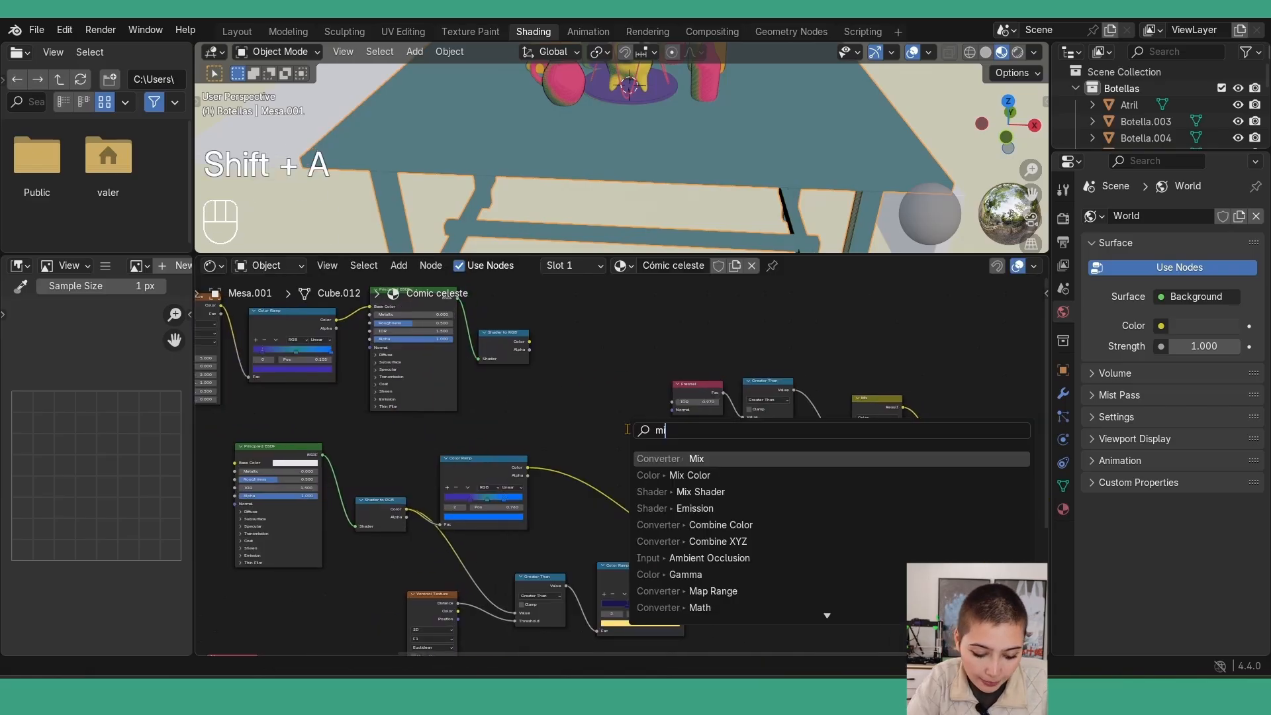
type("x oc")
left_click_drag(529, 341, 599, 490)
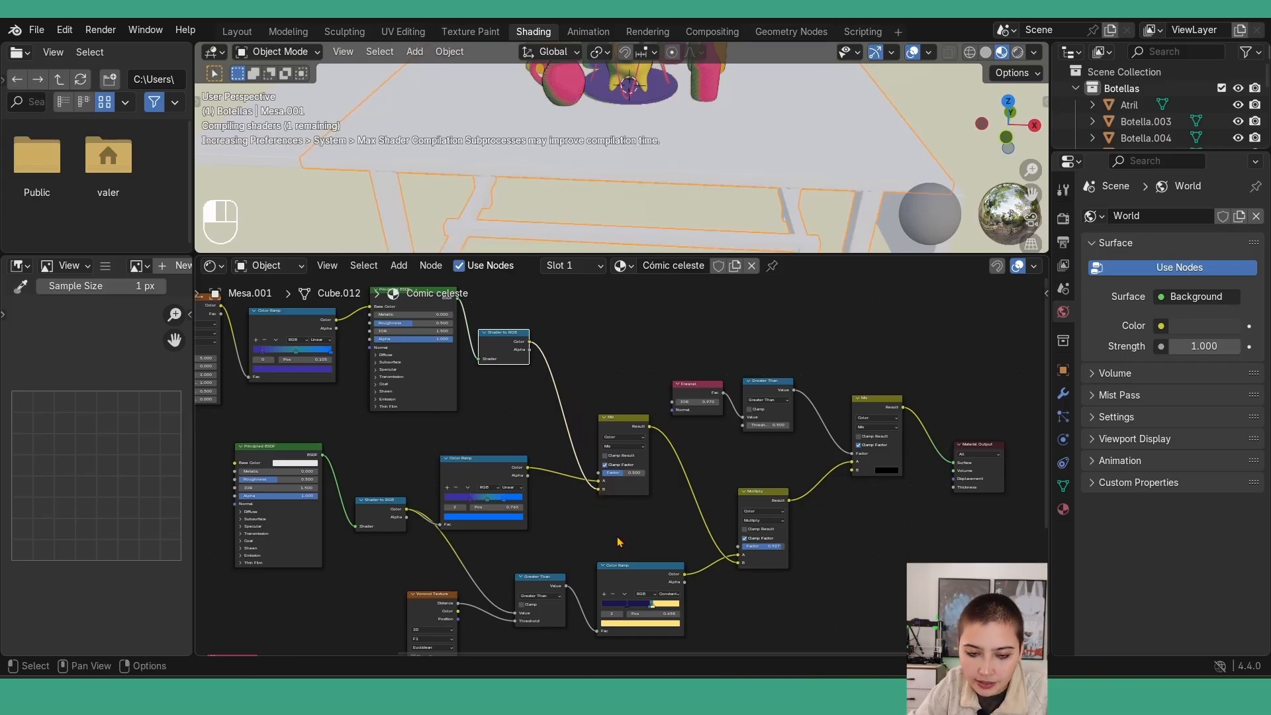
Set the new Mix node's blend mode to Multiply and its Factor to 0.940
left_click(632, 446)
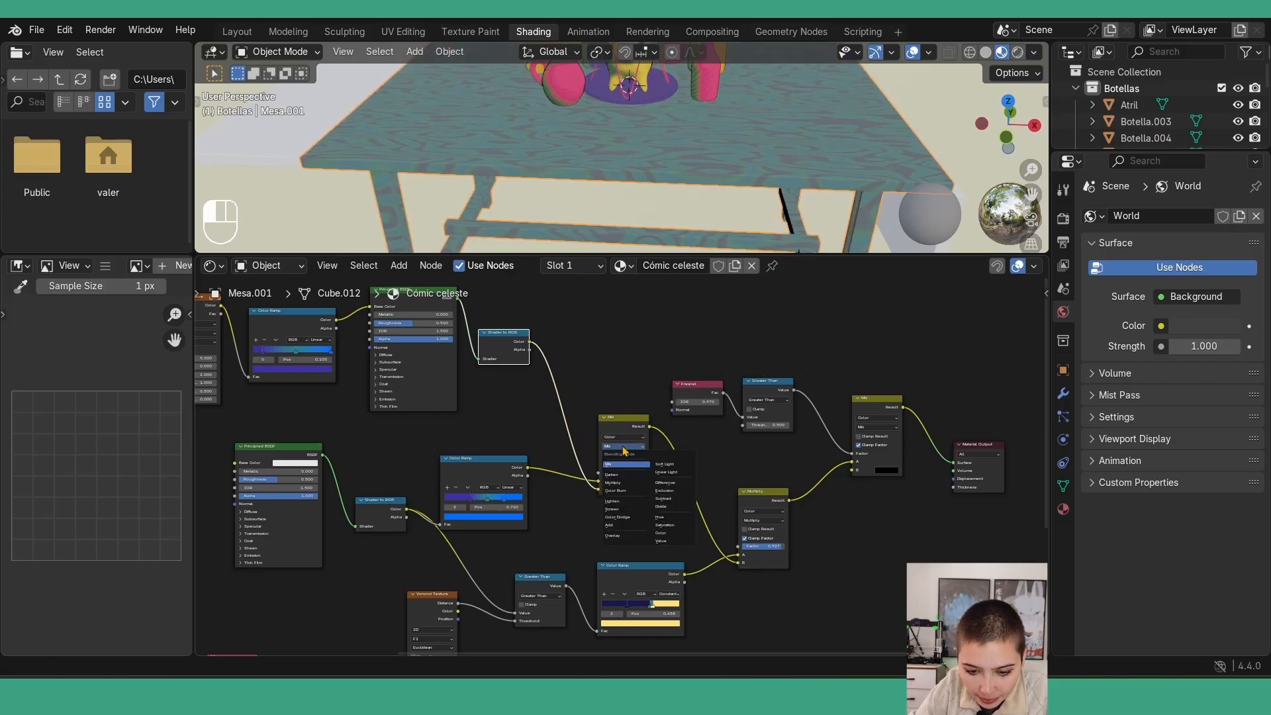
left_click(627, 483)
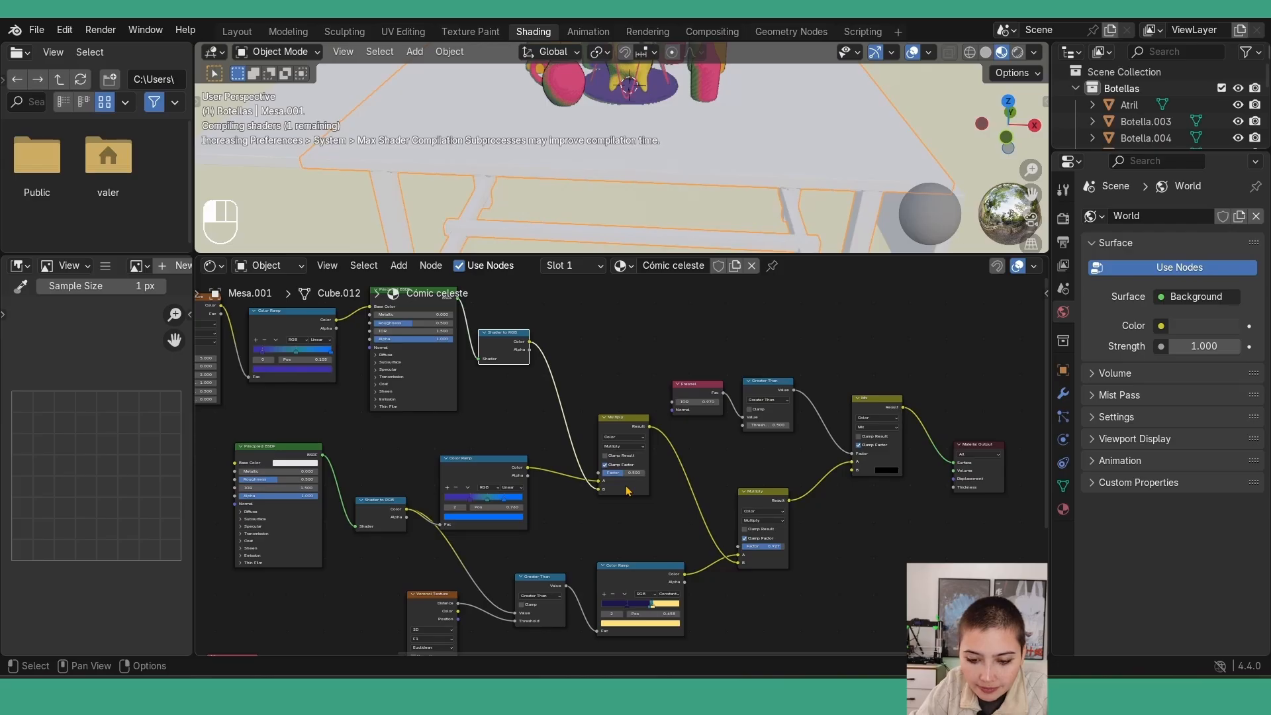
scroll(628, 490, "up", 3)
left_click_drag(636, 546, 682, 547)
middle_click_drag(840, 173, 887, 120)
middle_click_drag(818, 149, 887, 169)
scroll(887, 168, "down", 3)
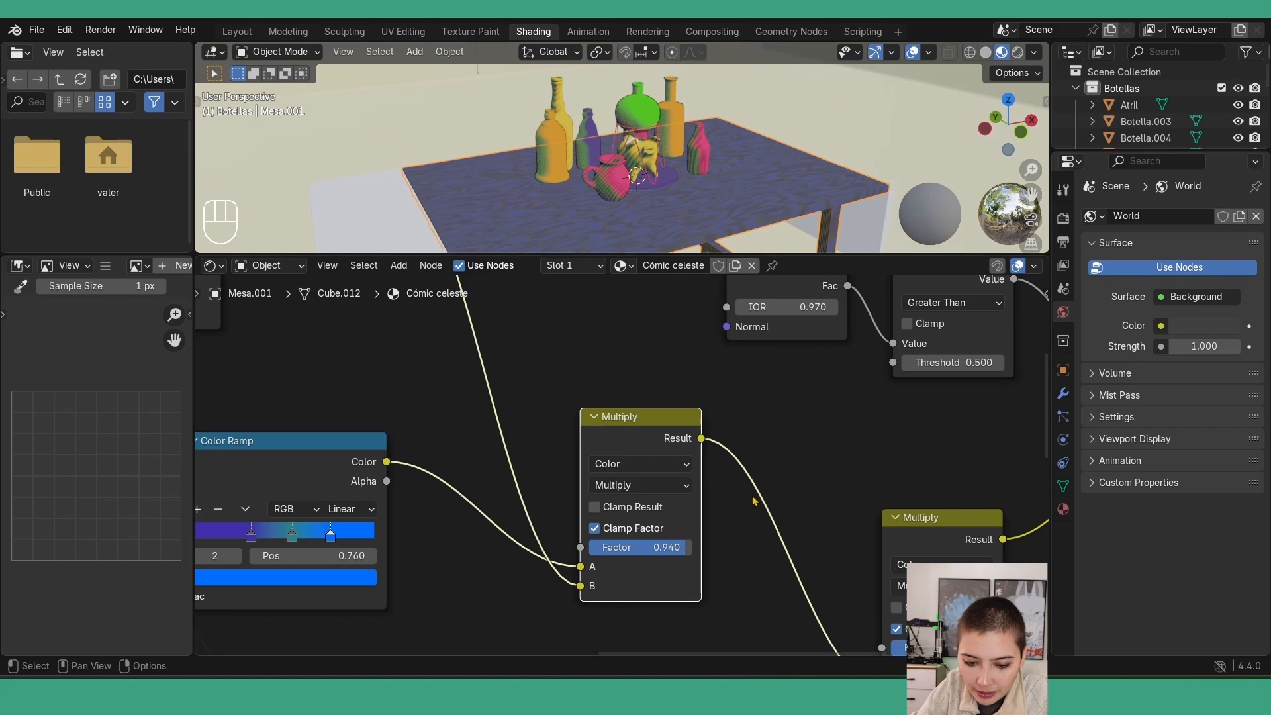
scroll(754, 499, "down", 3)
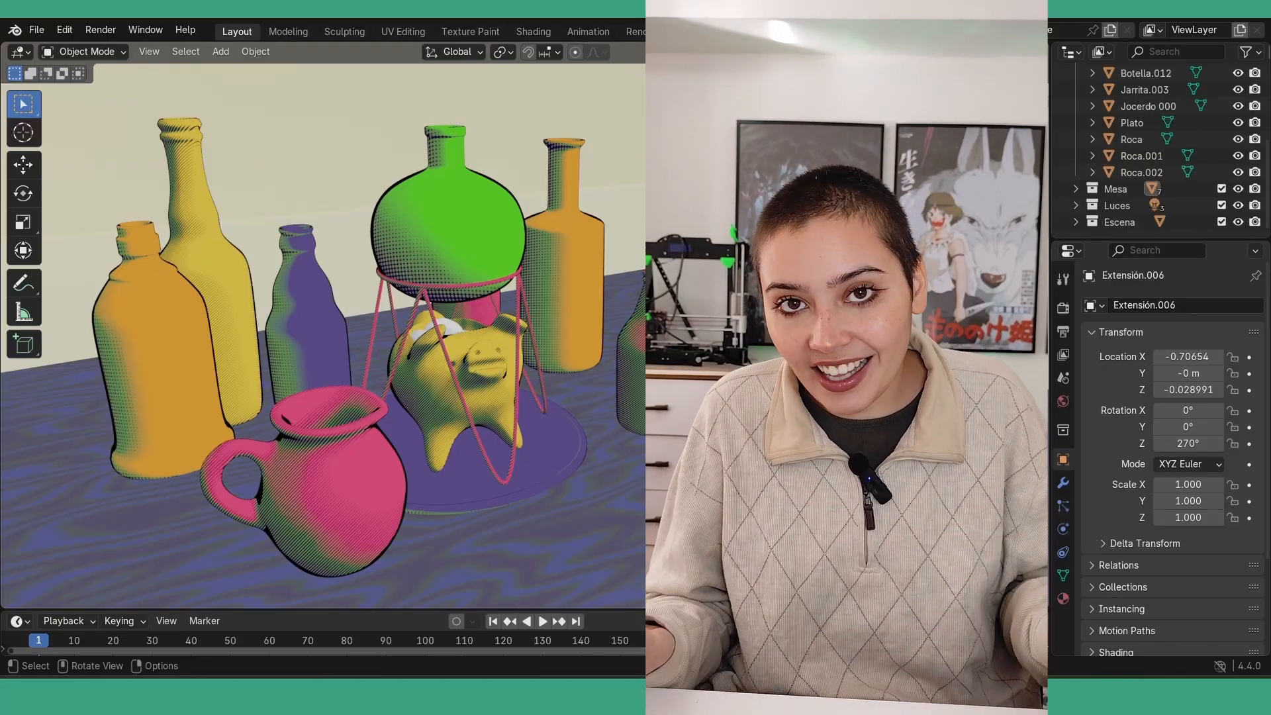
middle_click_drag(325, 331, 476, 319)
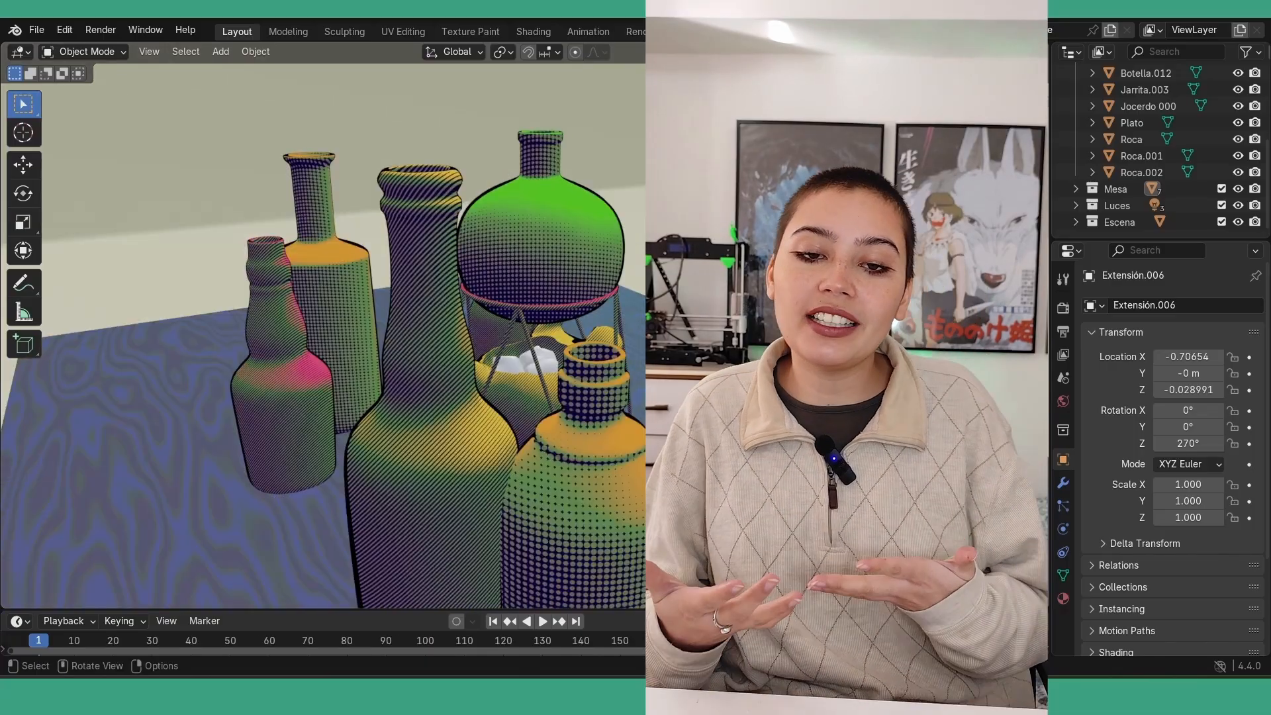
middle_click_drag(827, 364, 887, 338)
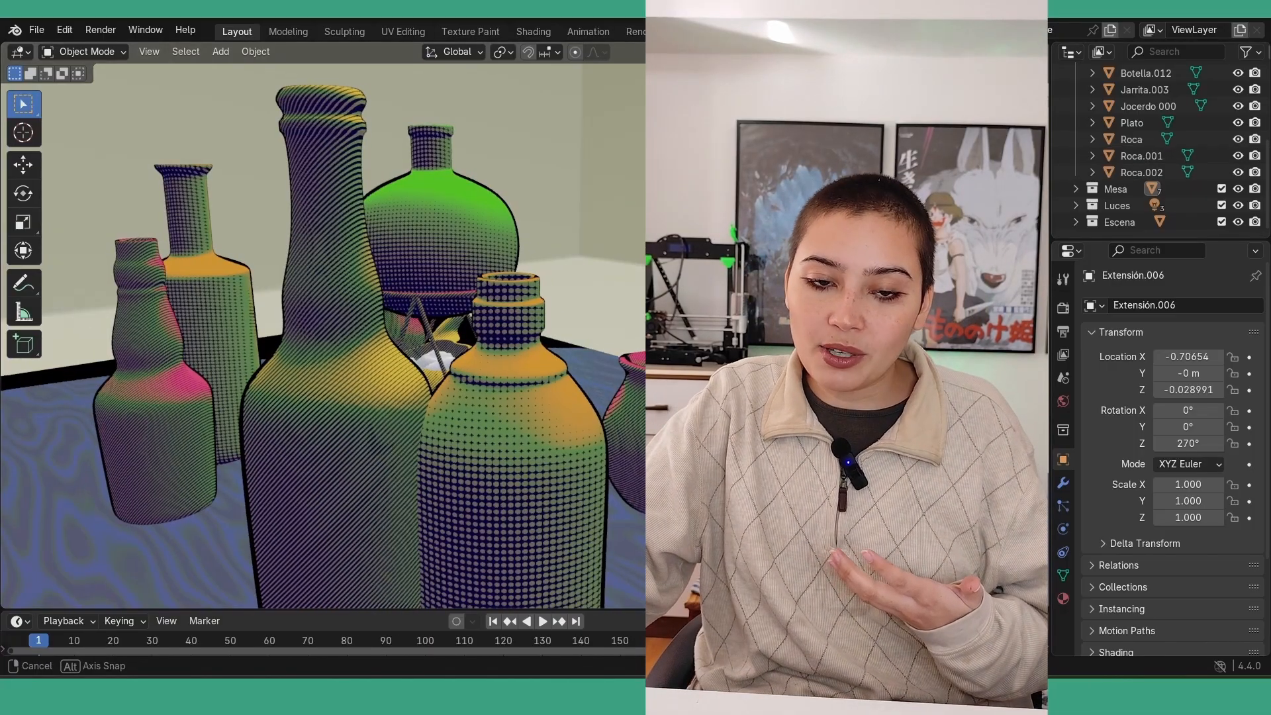